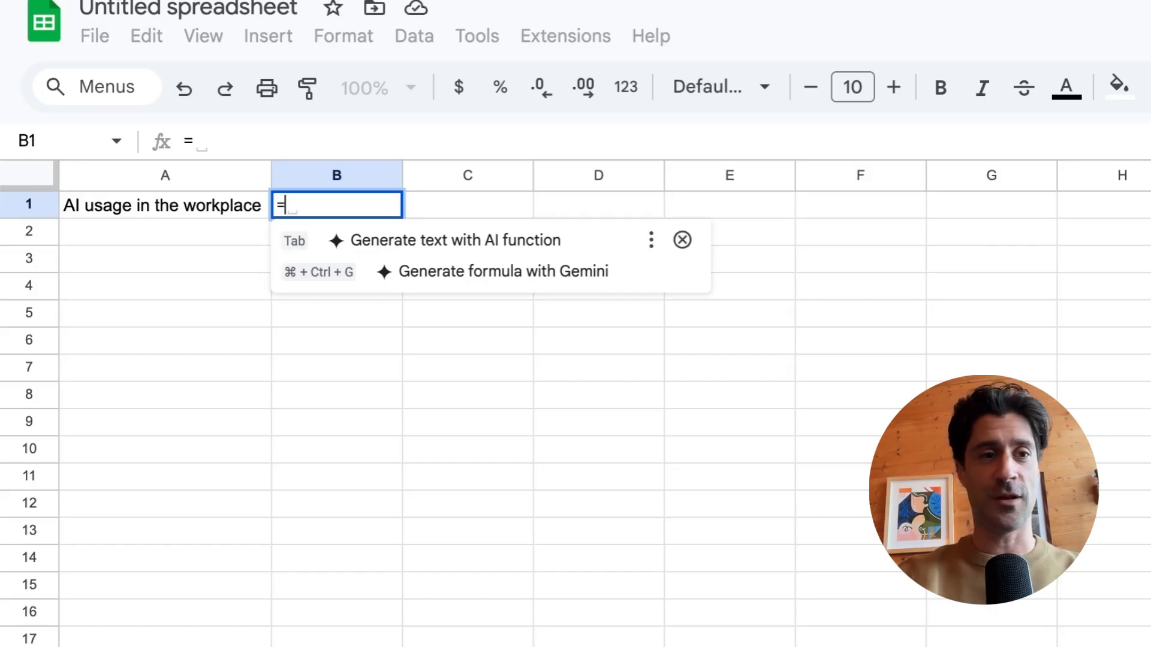
- Complete the formula in B1 as =AI("Write a blog post on this subject", A1)
{"action": "type", "text": "AI"}
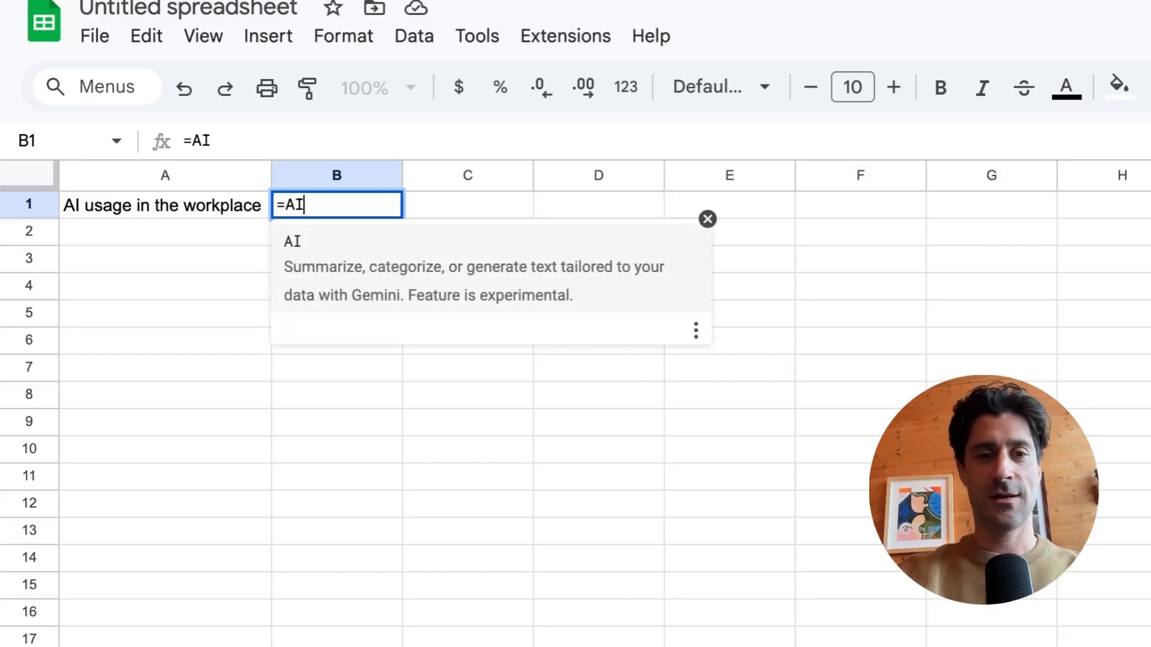
{"action": "type", "text": "("}
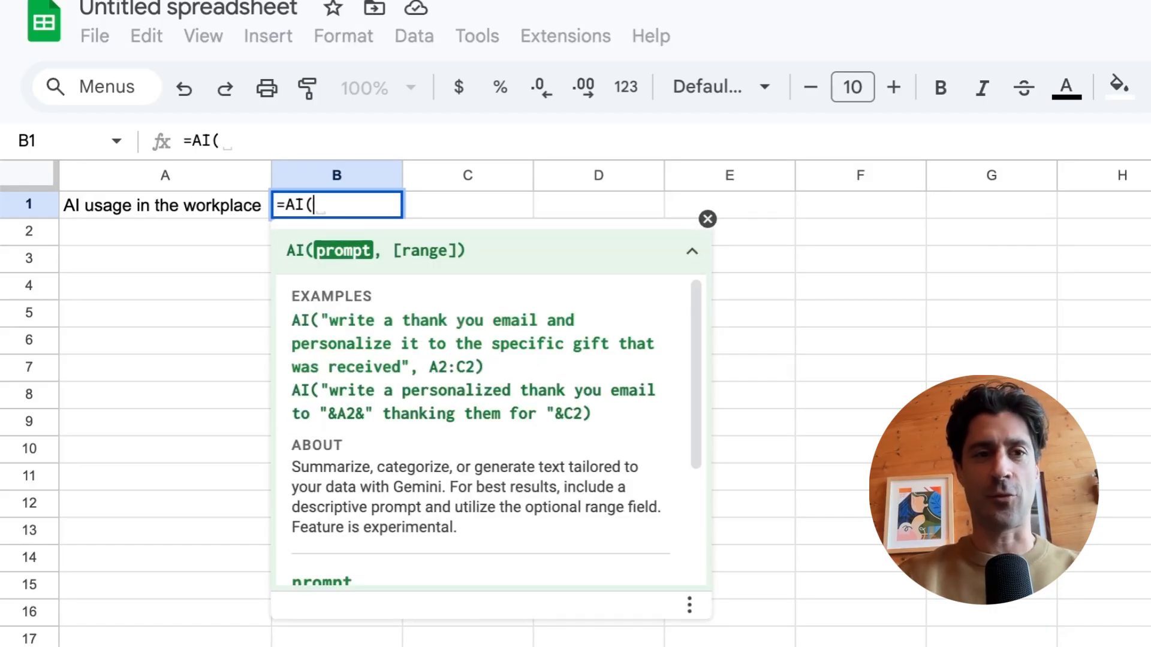
{"action": "type", "text": "\"Wr"}
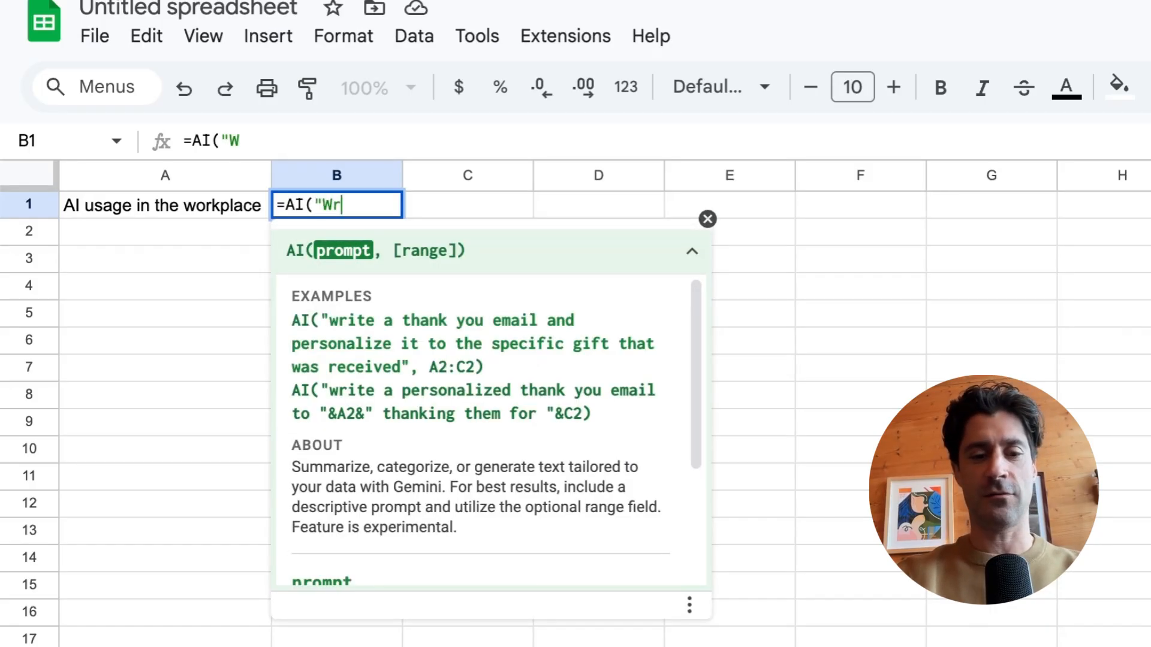
{"action": "type", "text": "ite a blog post on "}
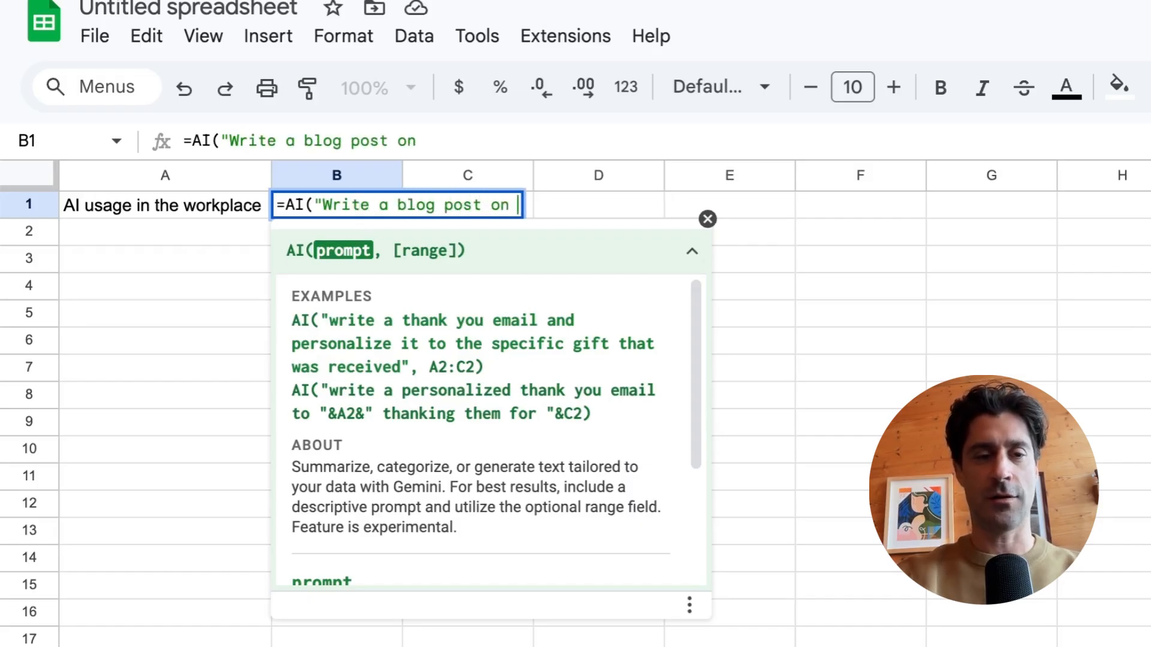
{"action": "type", "text": "this subj"}
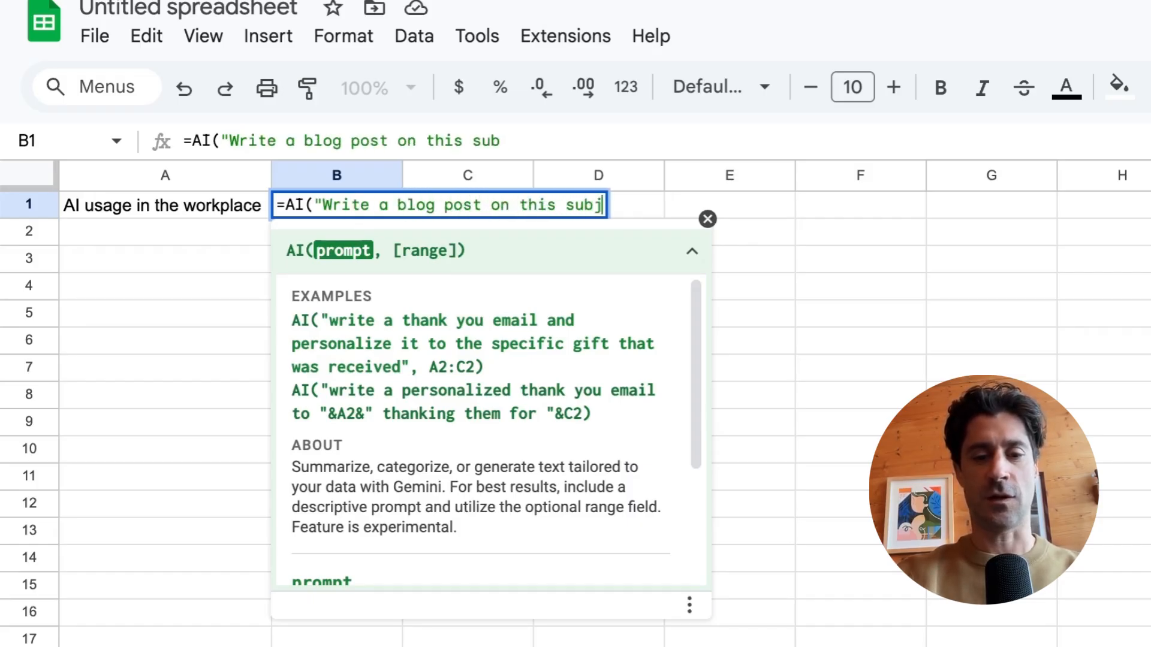
{"action": "type", "text": "ect\","}
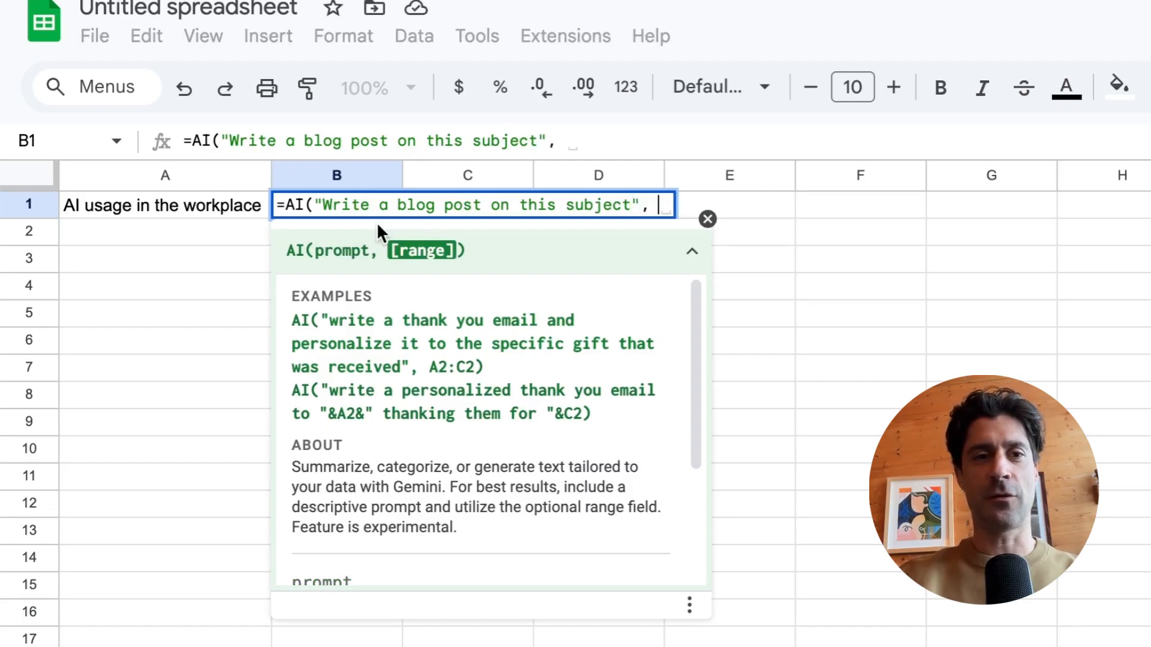
{"action": "left_click", "coordinate": [192, 198]}
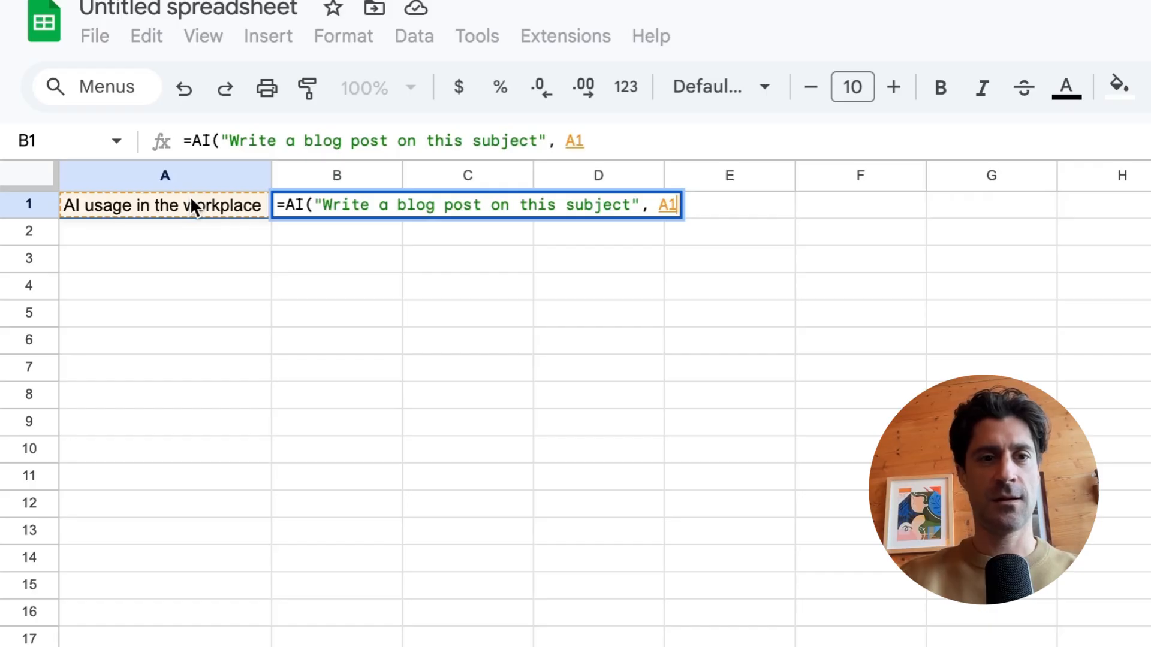
{"action": "type", "text": ")"}
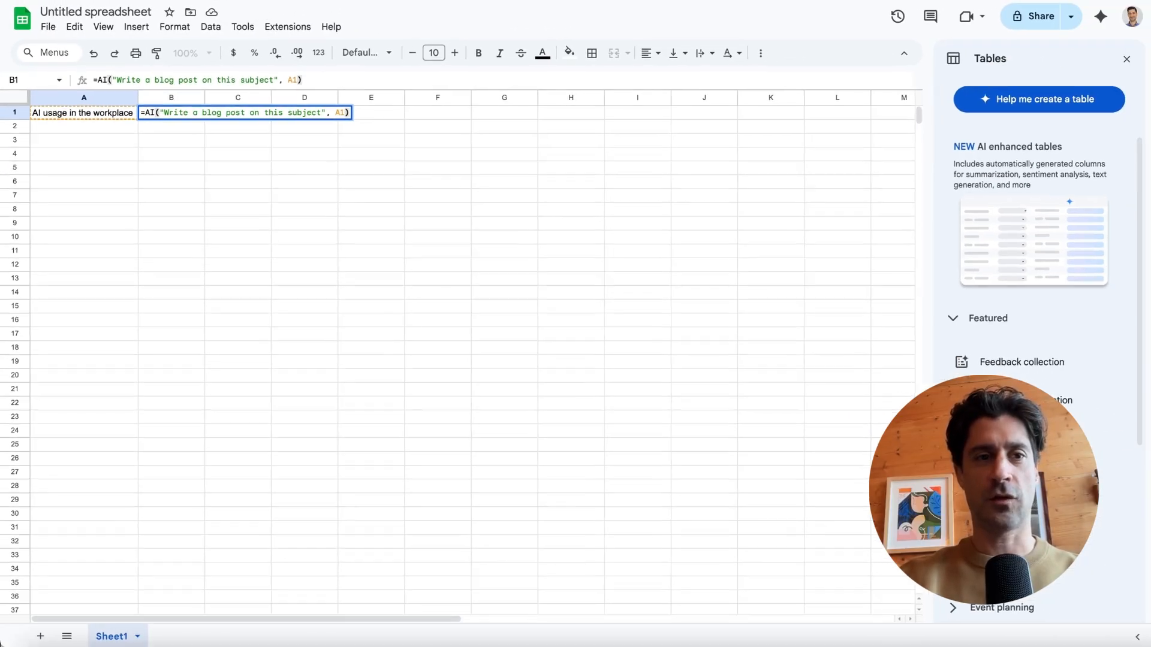
{"action": "key", "text": "Return"}
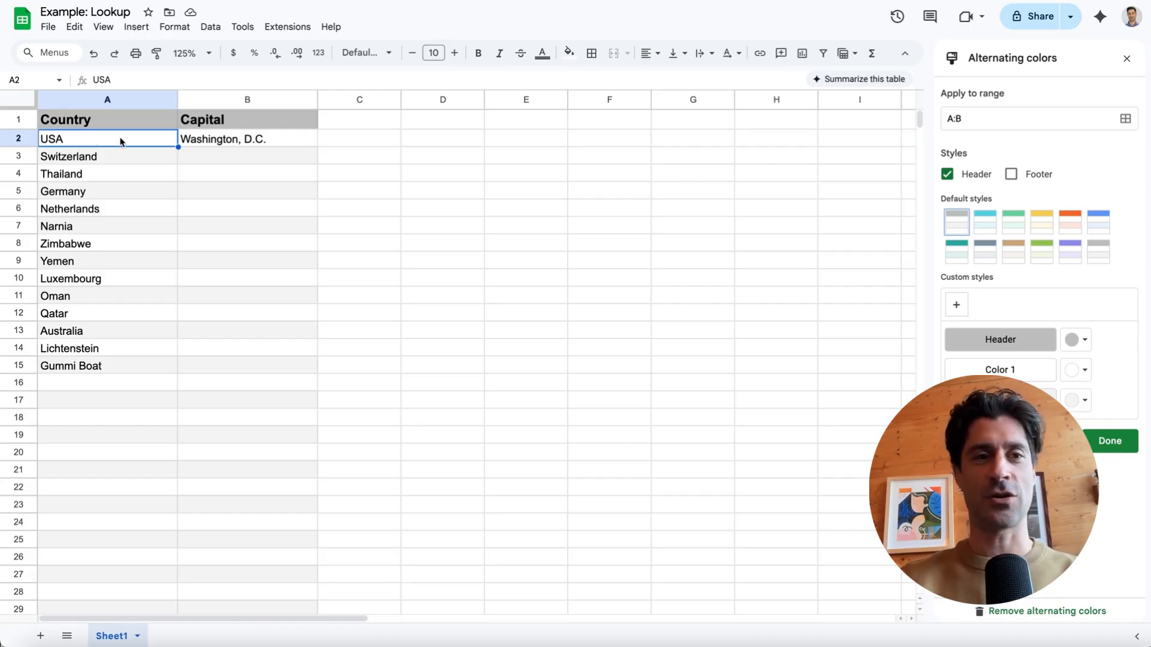
- Fill the AI capital lookup formula from B2 down to B15, and check the Narnia and Gummi Boat rows against the formula's prompt
{"action": "left_click", "coordinate": [290, 141]}
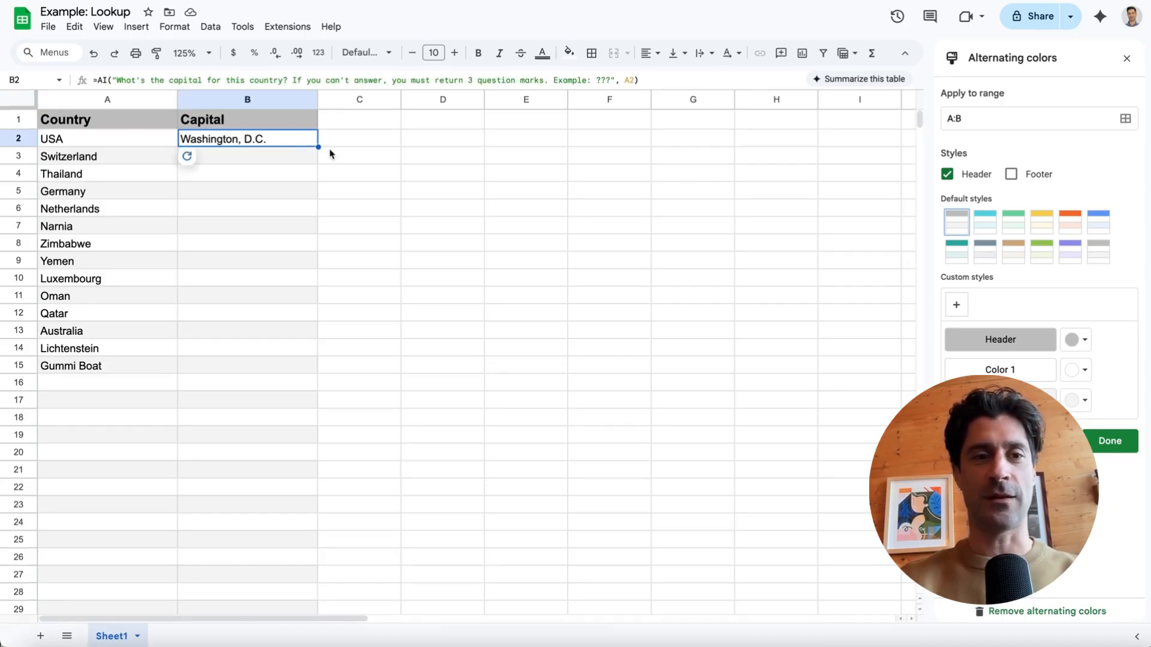
{"action": "left_click_drag", "start_coordinate": [318, 147], "coordinate": [309, 370]}
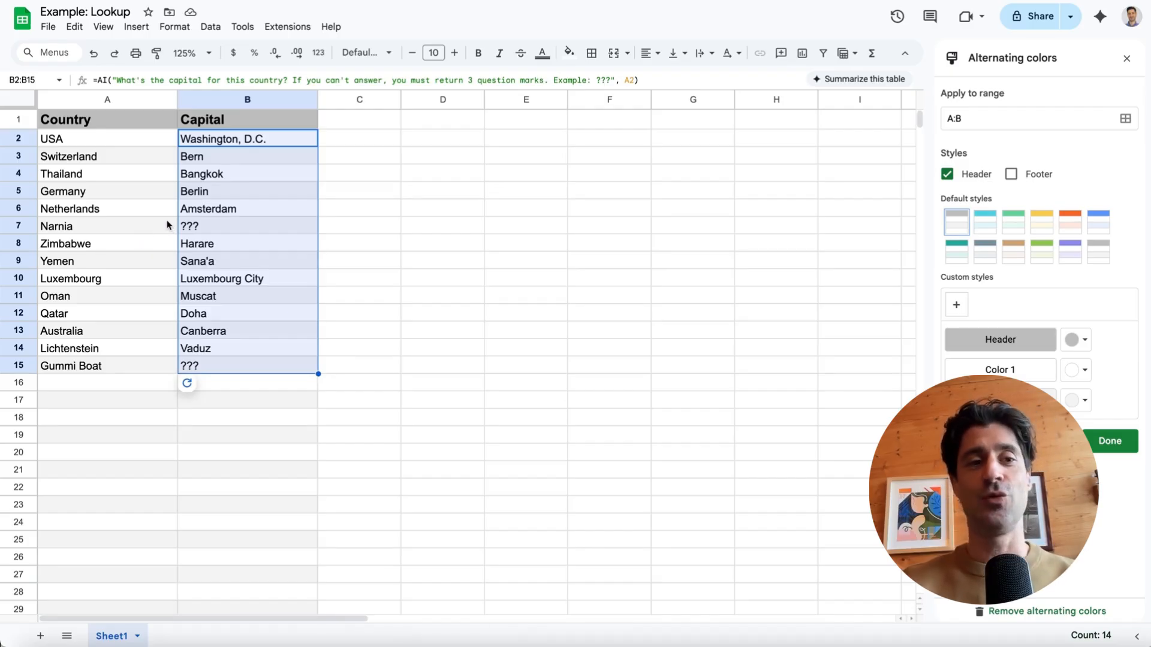
{"action": "left_click", "coordinate": [136, 226]}
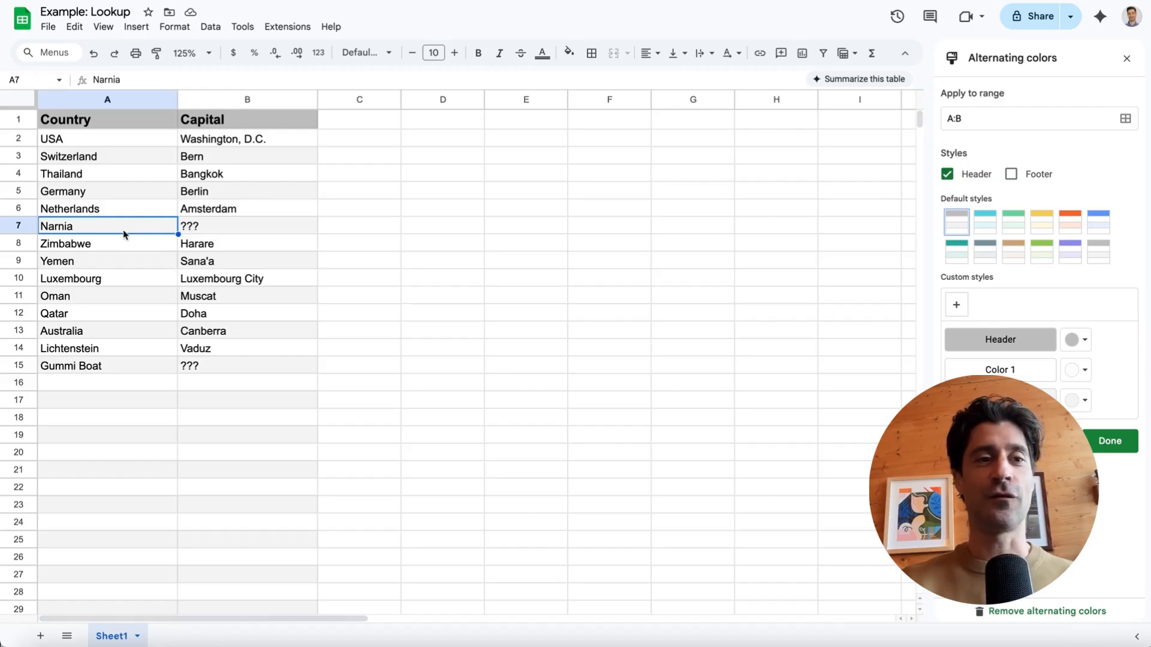
{"action": "left_click", "coordinate": [192, 227]}
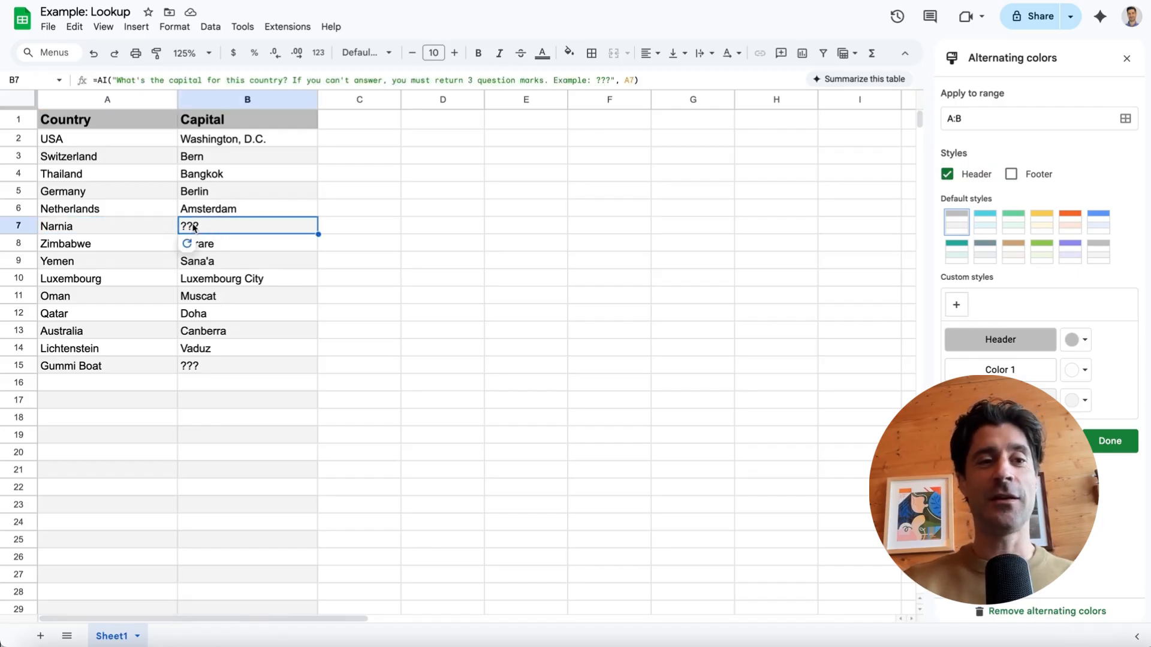
{"action": "left_click", "coordinate": [107, 369]}
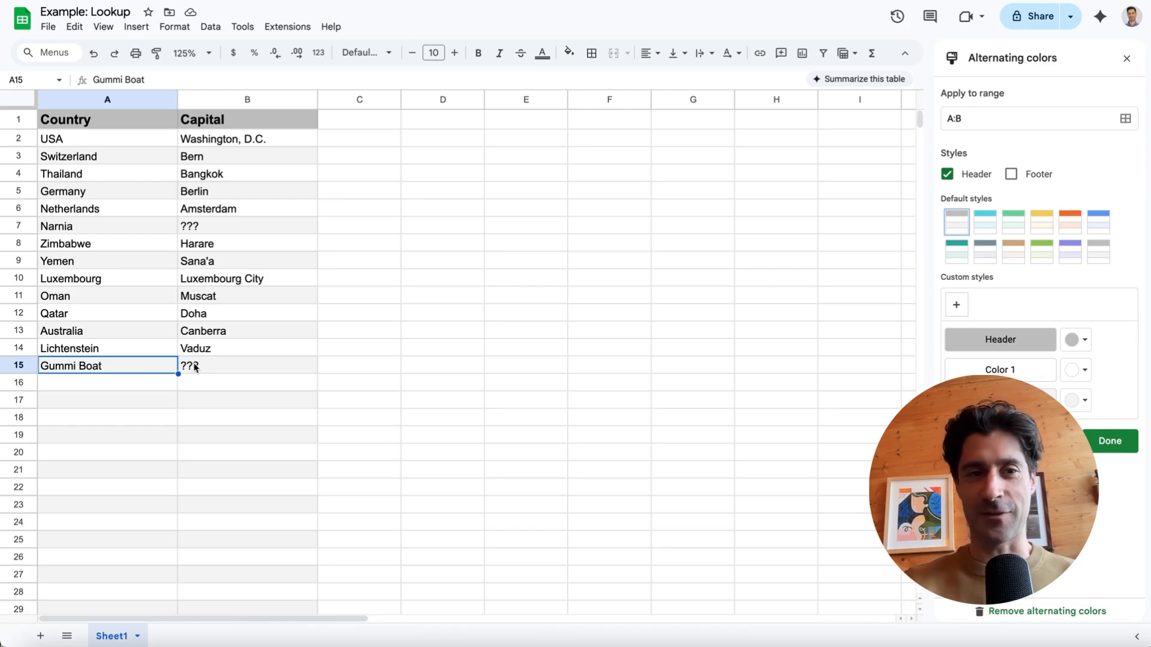
{"action": "double_click", "coordinate": [216, 144]}
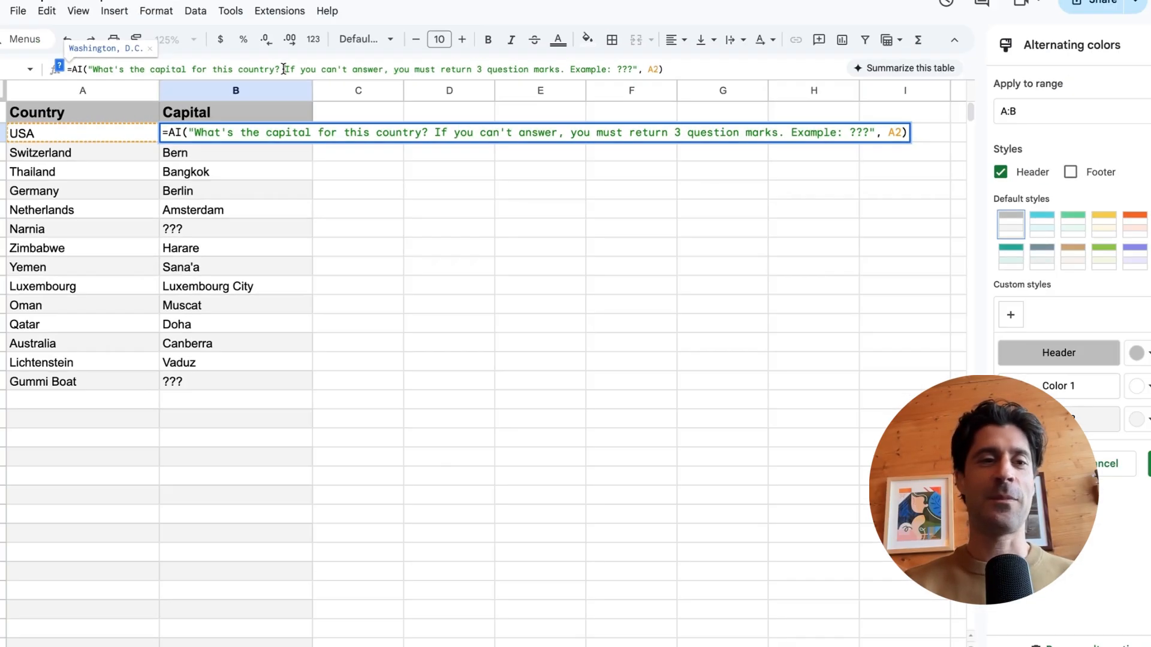
{"action": "left_click", "coordinate": [111, 243]}
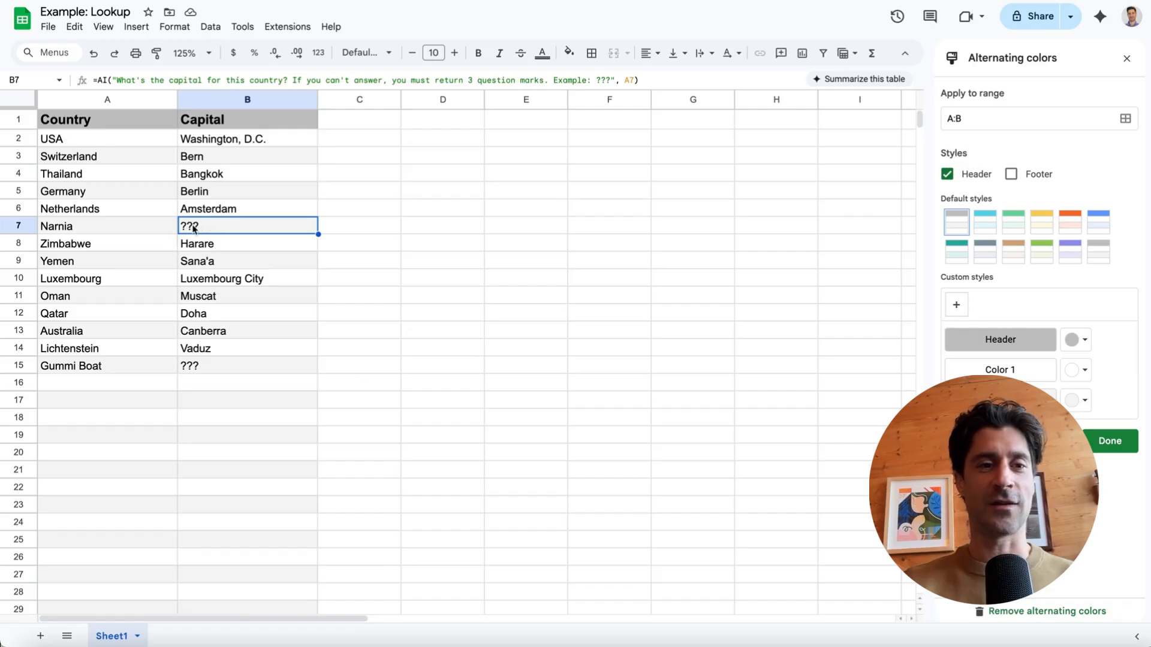
{"action": "left_click", "coordinate": [203, 369]}
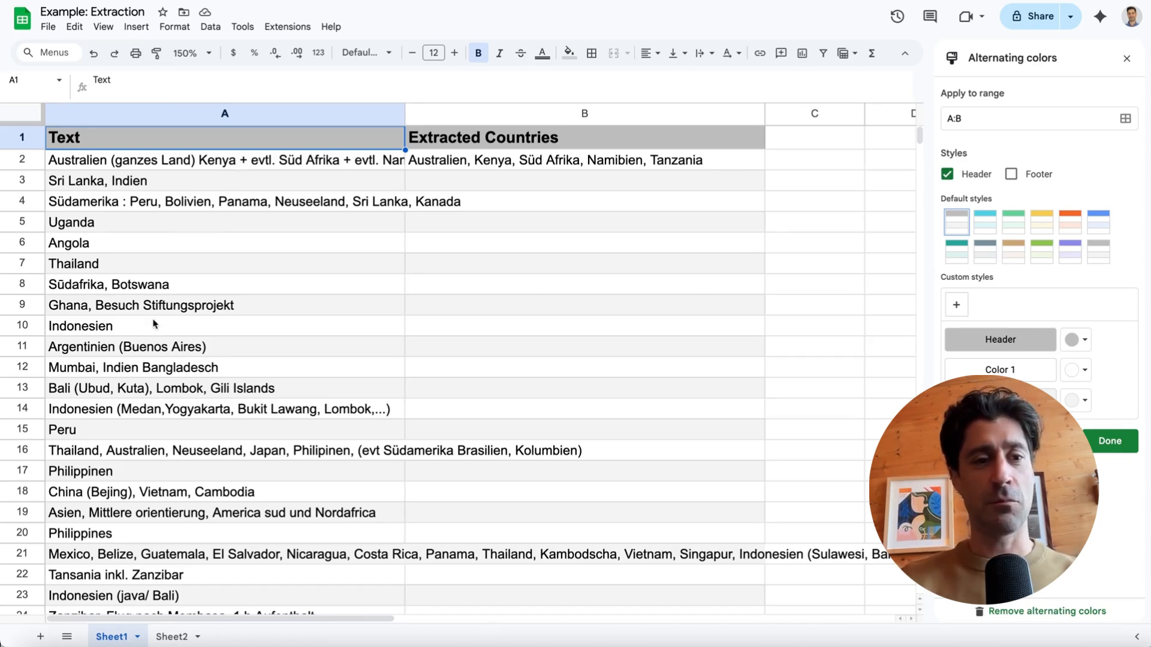
- Examine the source texts in column A and the prompt and range of the AI country extraction formula in B2
{"action": "scroll", "coordinate": [152, 324], "scroll_direction": "down", "scroll_amount": 3}
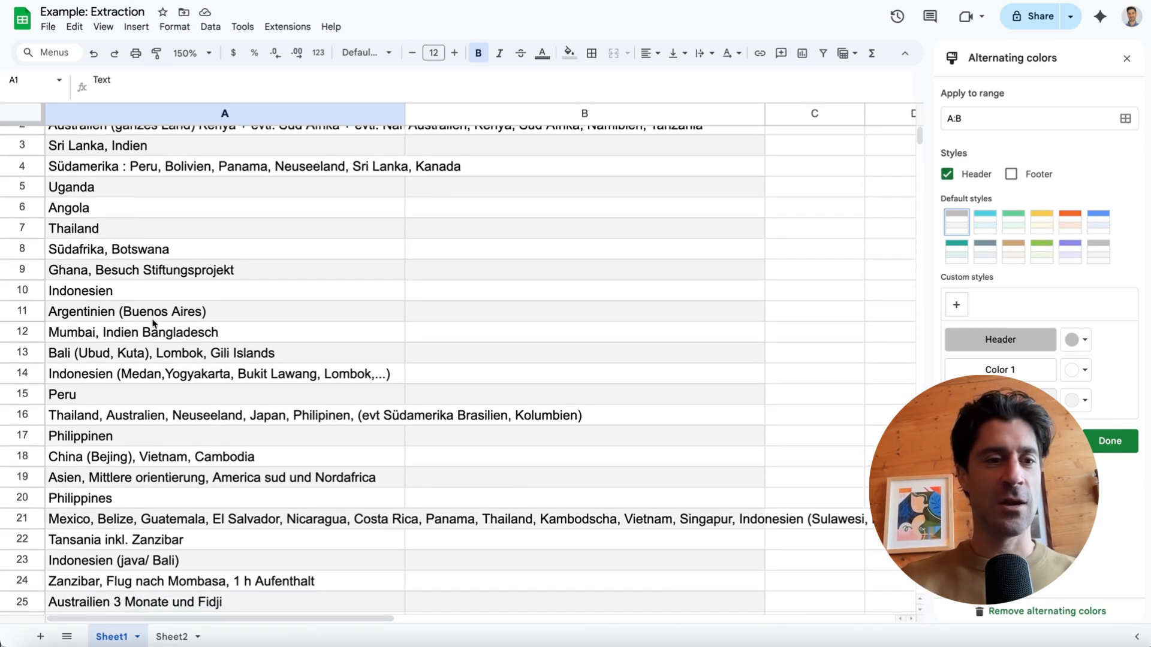
{"action": "scroll", "coordinate": [152, 324], "scroll_direction": "down", "scroll_amount": 5}
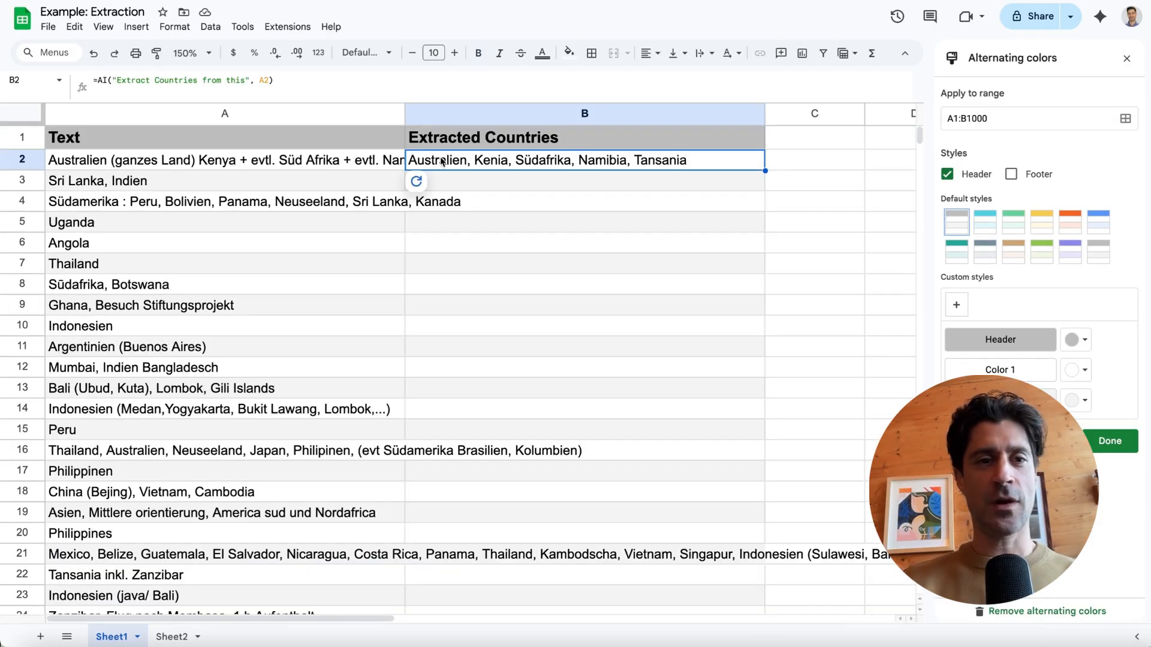
{"action": "left_click", "coordinate": [306, 162]}
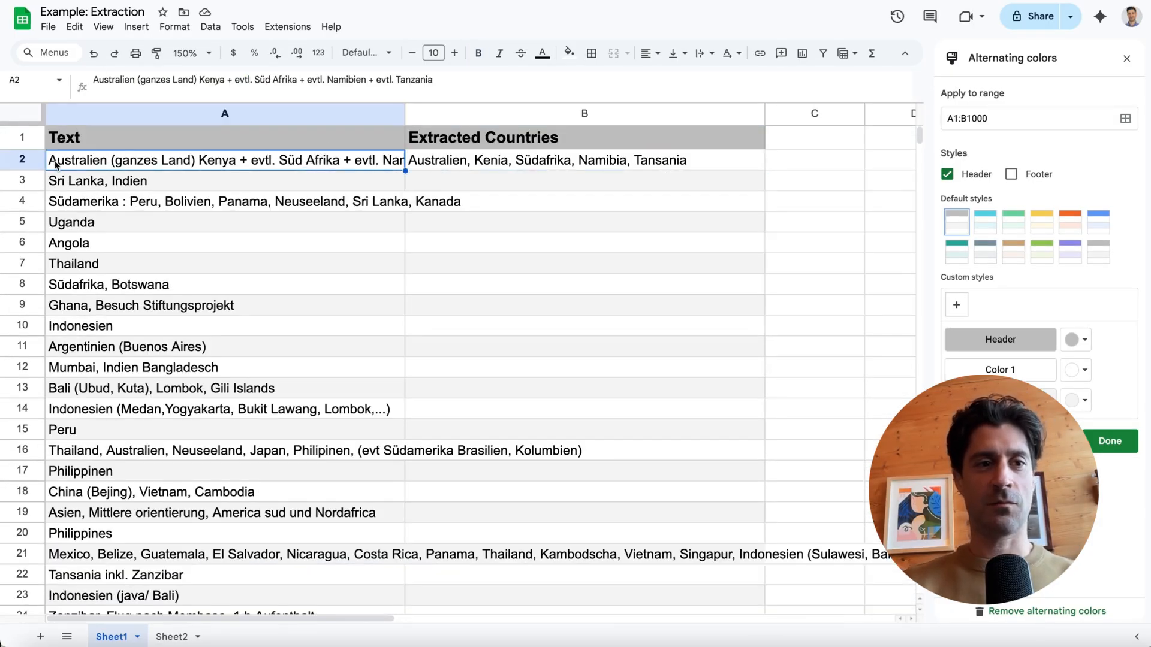
{"action": "left_click", "coordinate": [475, 167]}
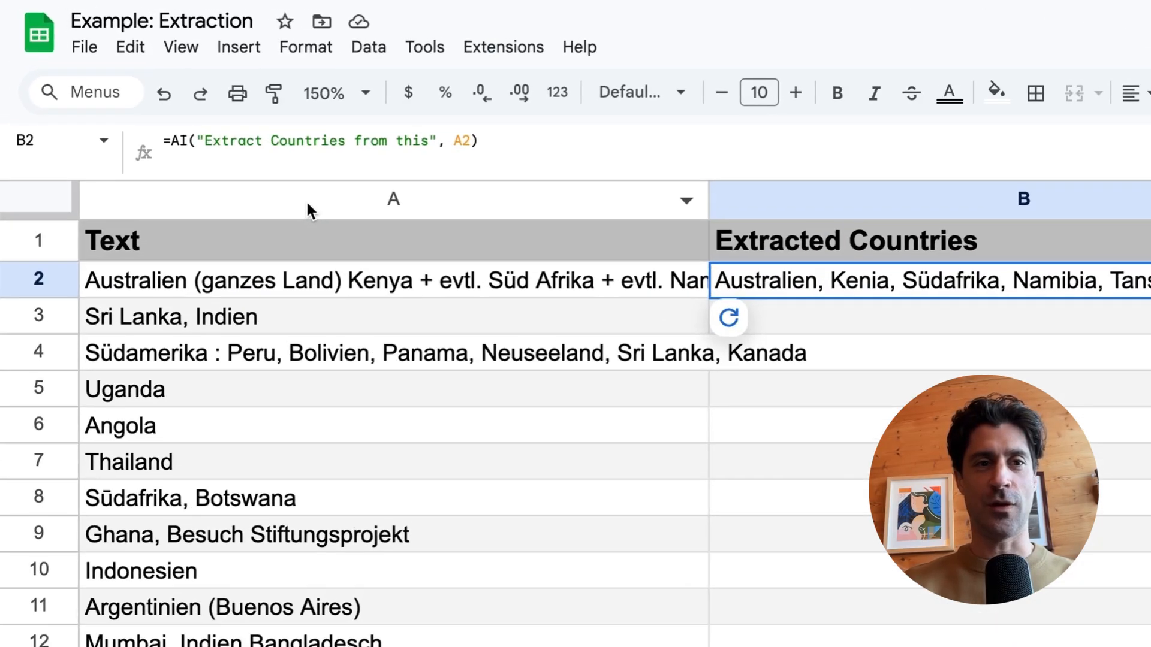
{"action": "left_click", "coordinate": [203, 141]}
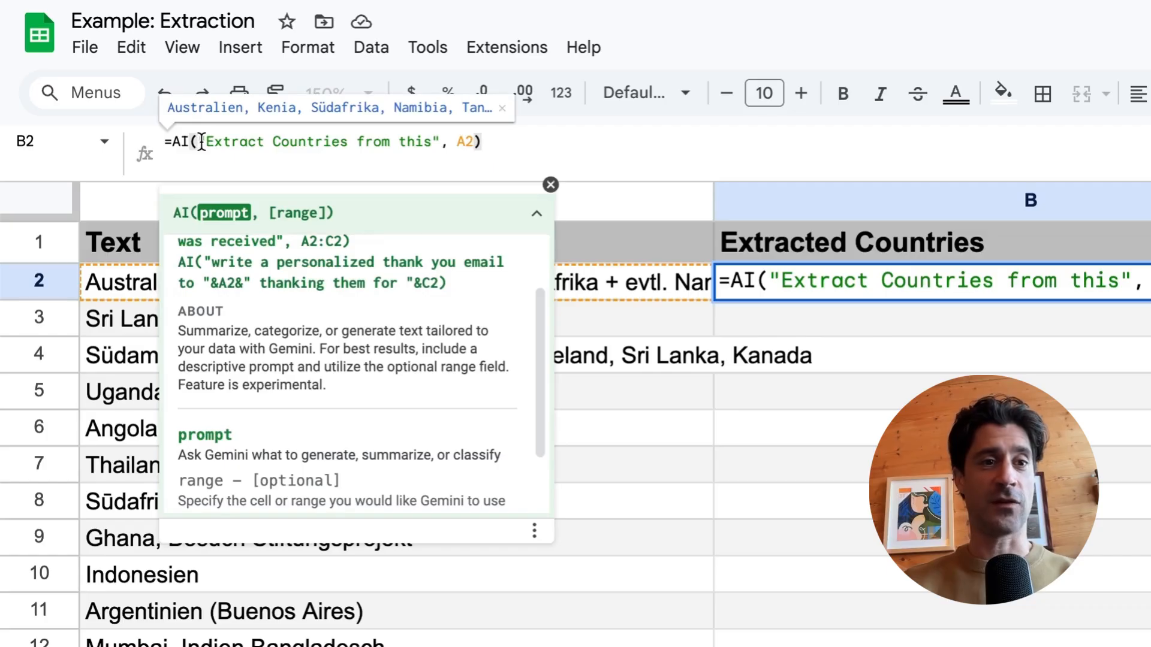
{"action": "left_click", "coordinate": [280, 142]}
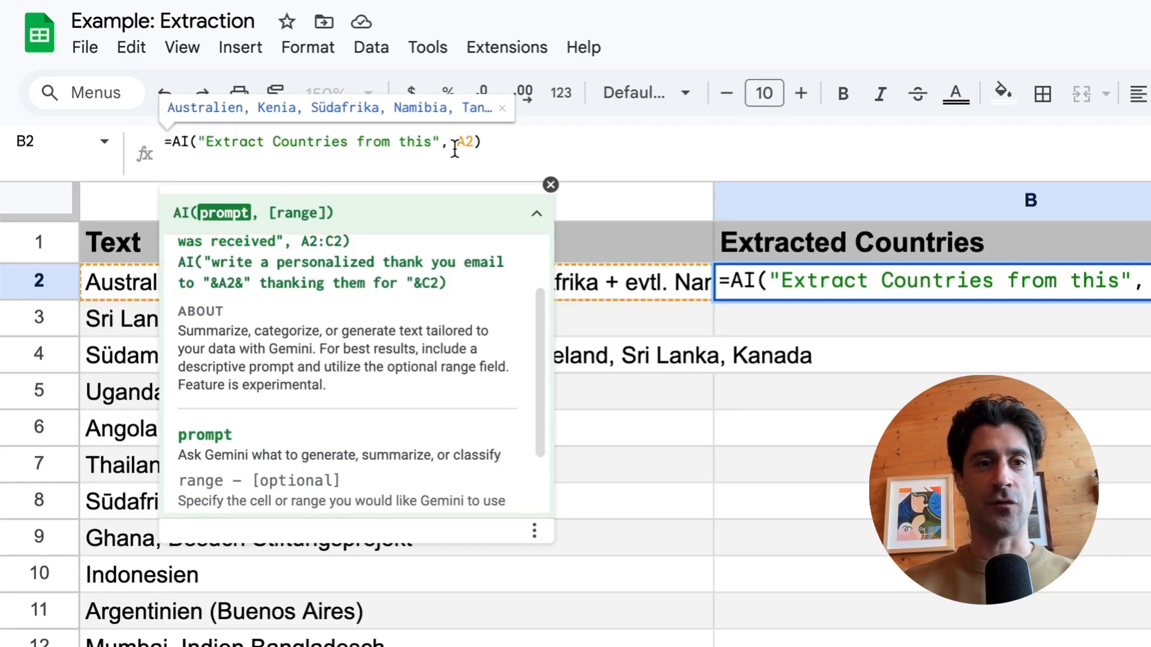
{"action": "left_click", "coordinate": [477, 143]}
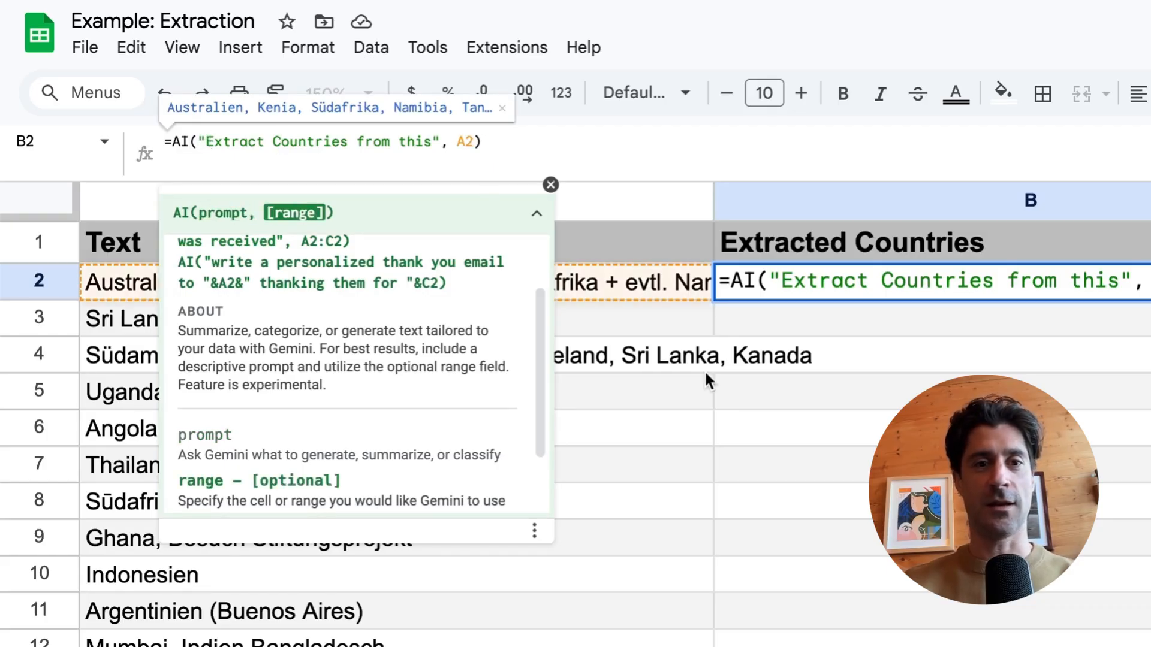
{"action": "key", "text": "Return"}
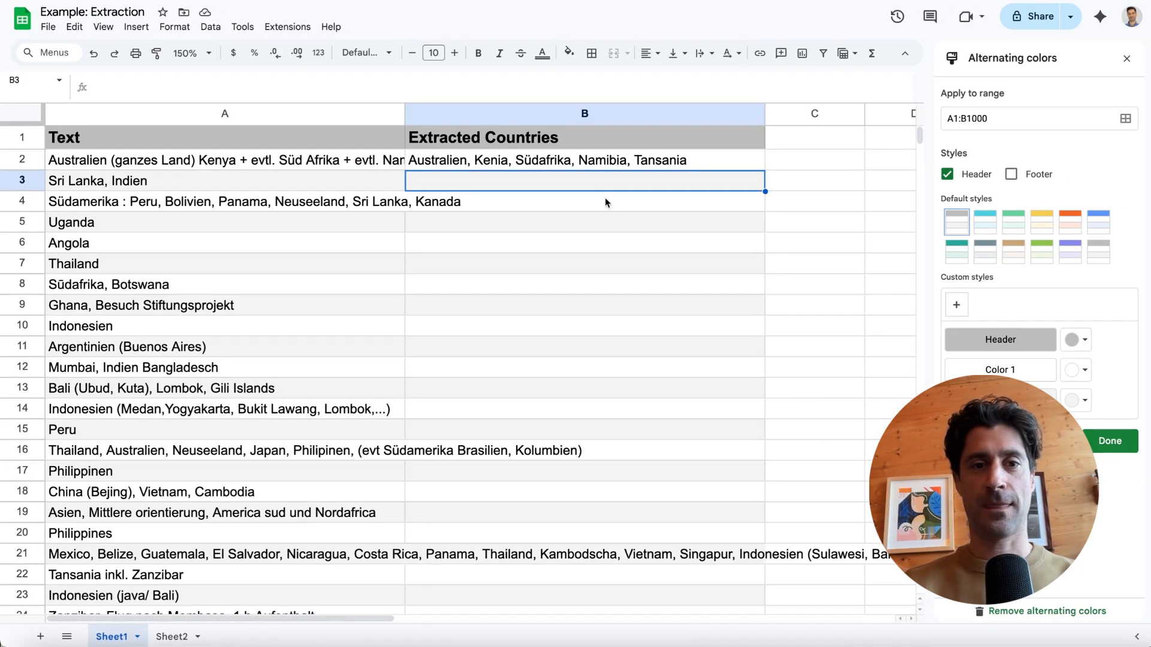
- Fill the AI country extraction formula from B2 down the Extracted Countries column to B44
{"action": "left_click", "coordinate": [1009, 289]}
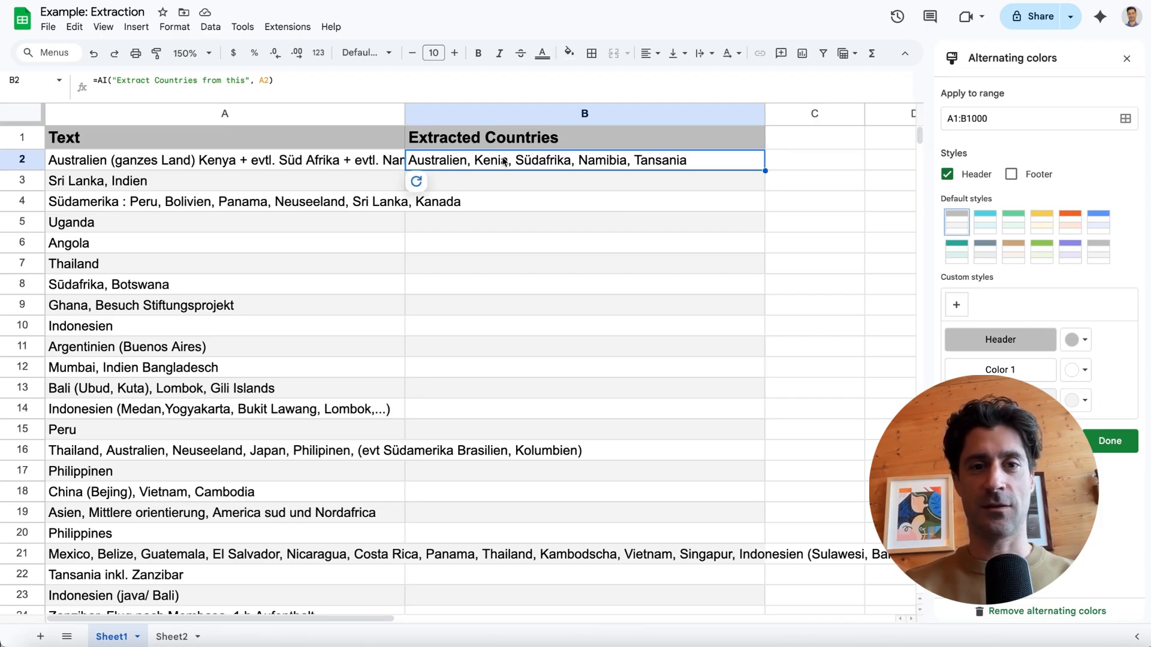
{"action": "scroll", "coordinate": [750, 441], "scroll_direction": "down", "scroll_amount": 7}
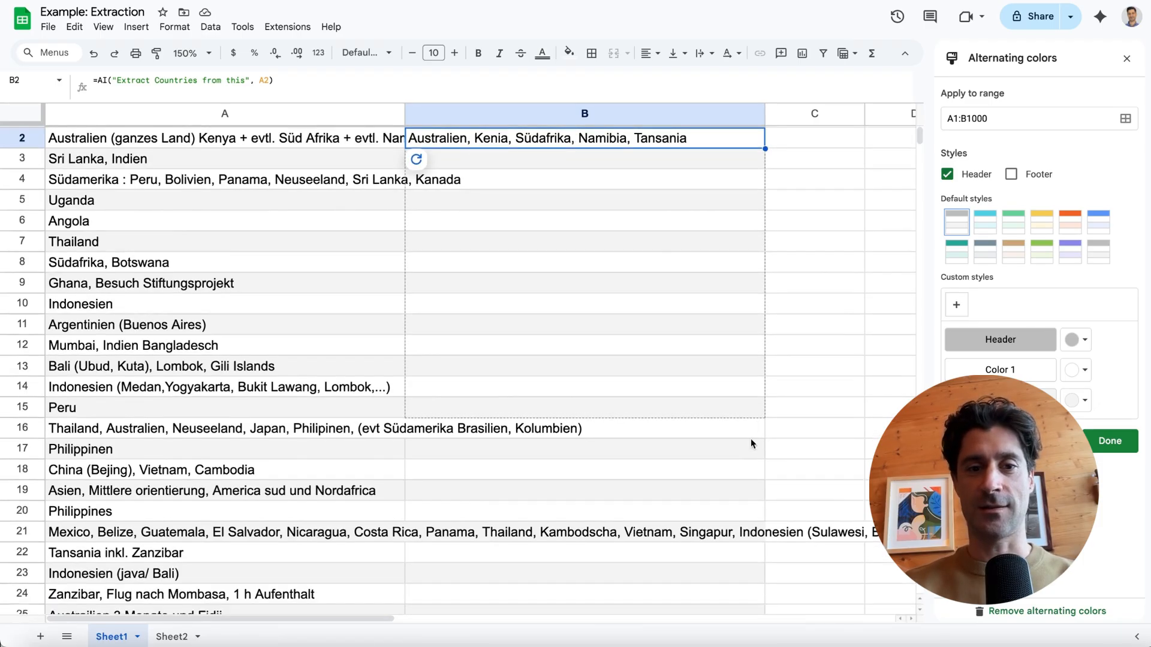
{"action": "scroll", "coordinate": [751, 438], "scroll_direction": "down", "scroll_amount": 4}
{"action": "left_click_drag", "start_coordinate": [751, 439], "coordinate": [726, 363]}
{"action": "scroll", "coordinate": [665, 321], "scroll_direction": "up", "scroll_amount": 10}
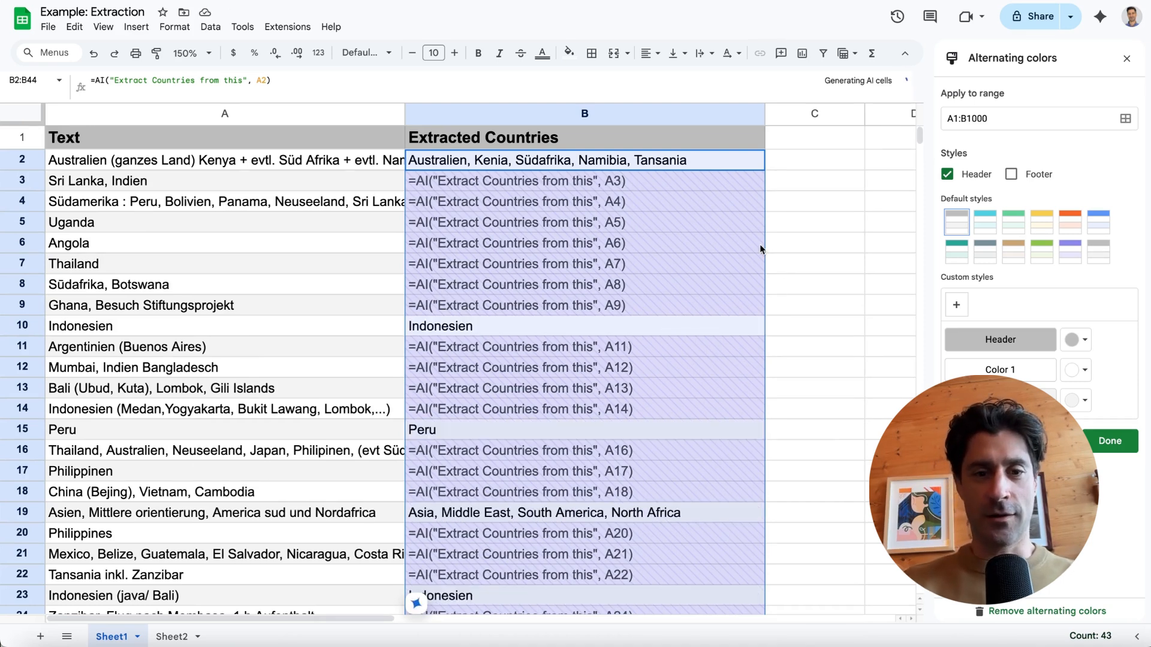
- Review the extracted countries in column B against the source texts, including the entries in rows 10, 13 and 35
{"action": "scroll", "coordinate": [527, 315], "scroll_direction": "down", "scroll_amount": 2}
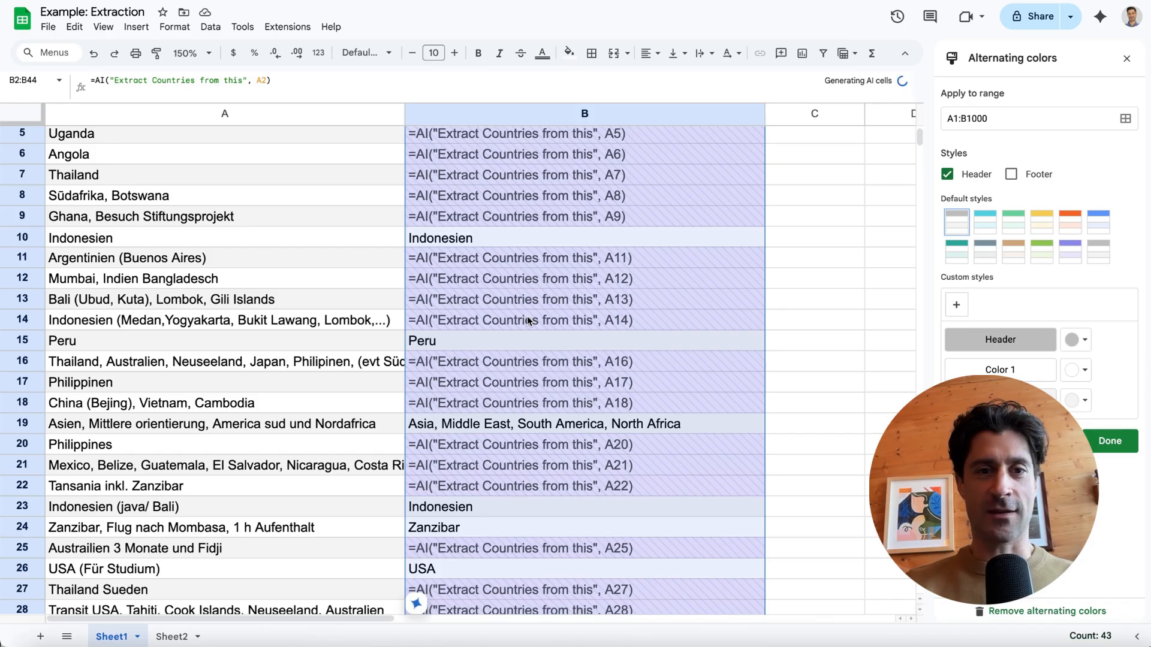
{"action": "scroll", "coordinate": [527, 315], "scroll_direction": "up", "scroll_amount": 2}
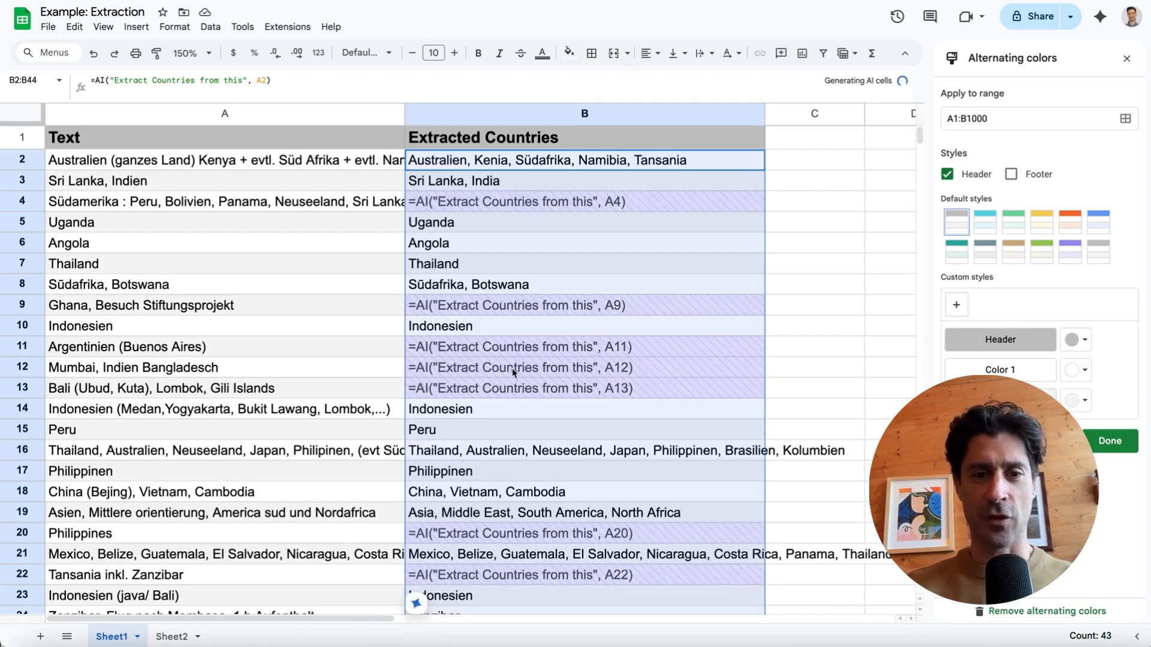
{"action": "scroll", "coordinate": [506, 389], "scroll_direction": "down", "scroll_amount": 1}
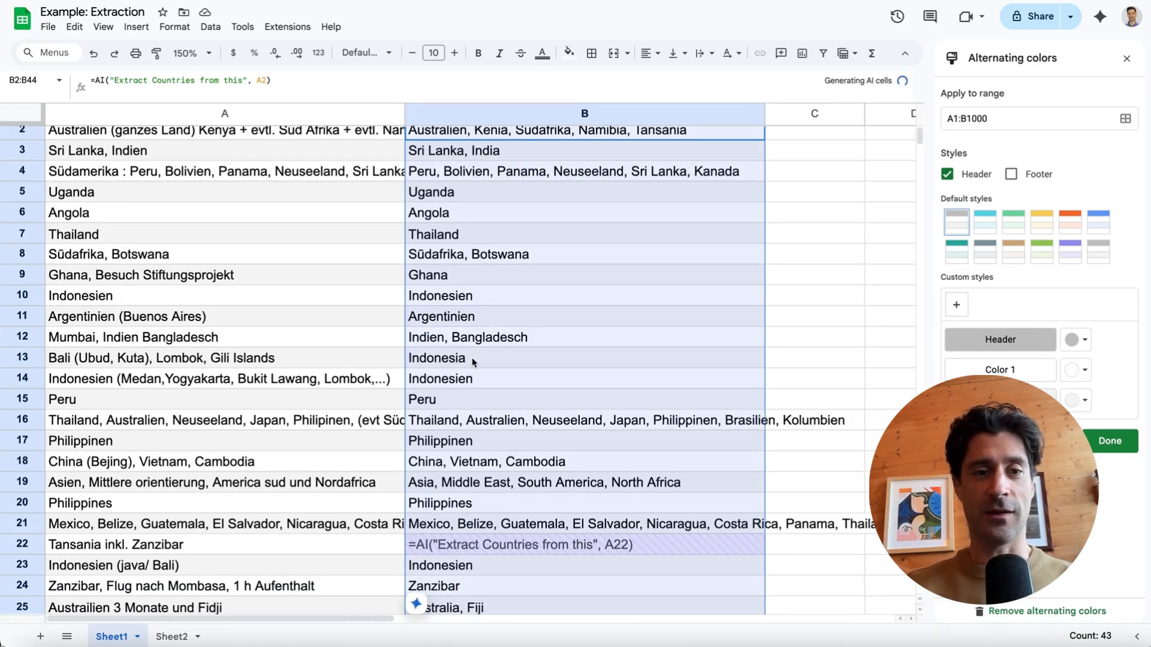
{"action": "left_click", "coordinate": [473, 362]}
{"action": "key", "text": "Up"}
{"action": "key", "text": "Up"}
{"action": "key", "text": "Up"}
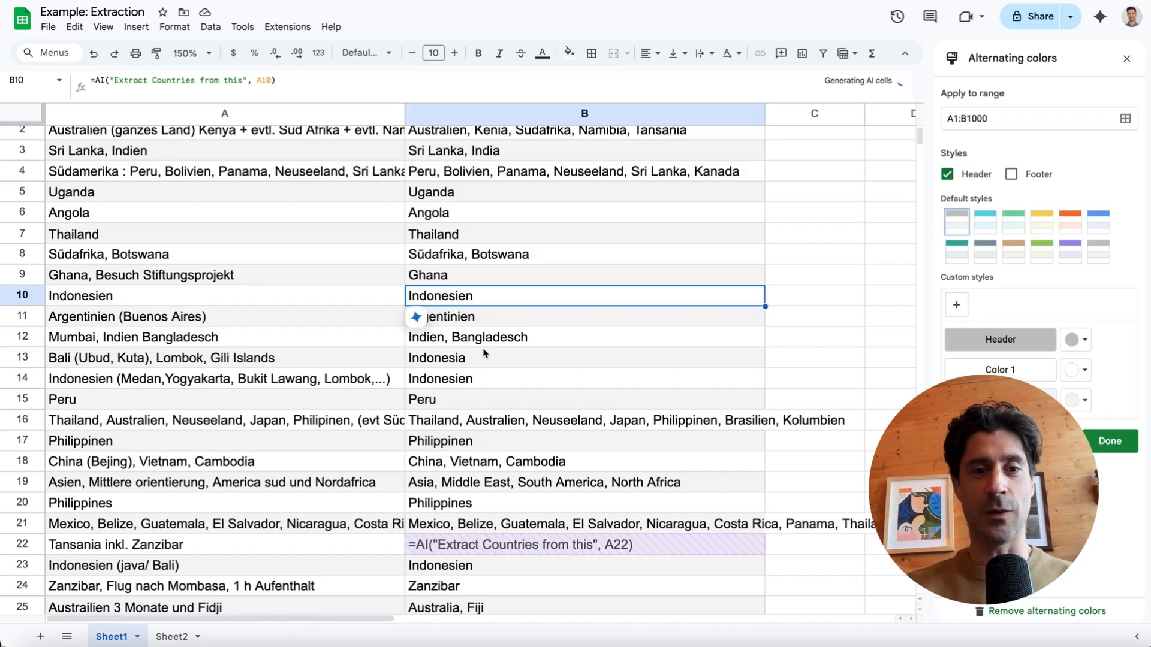
{"action": "scroll", "coordinate": [477, 433], "scroll_direction": "down", "scroll_amount": 7}
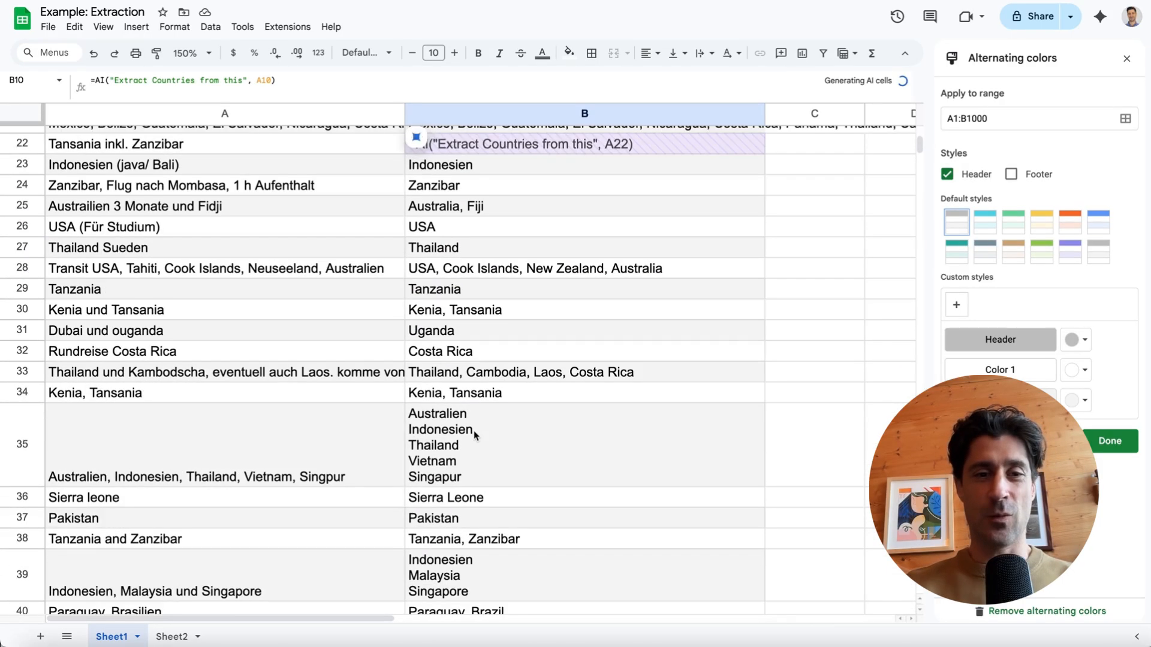
{"action": "left_click", "coordinate": [473, 431]}
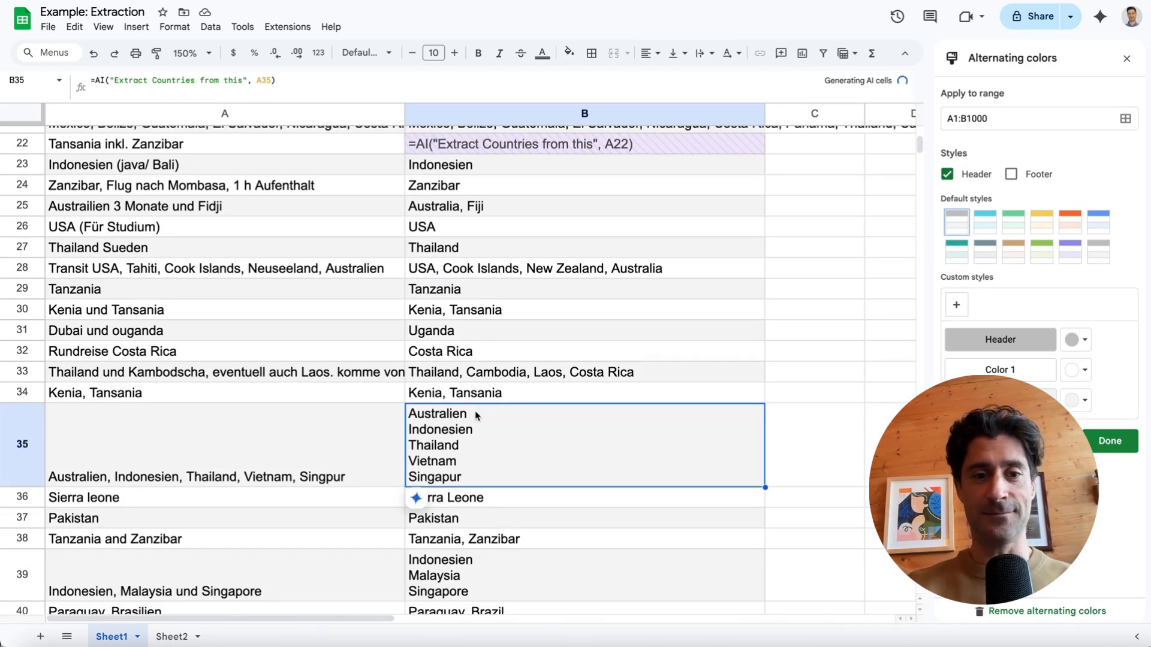
{"action": "scroll", "coordinate": [476, 420], "scroll_direction": "down", "scroll_amount": 1}
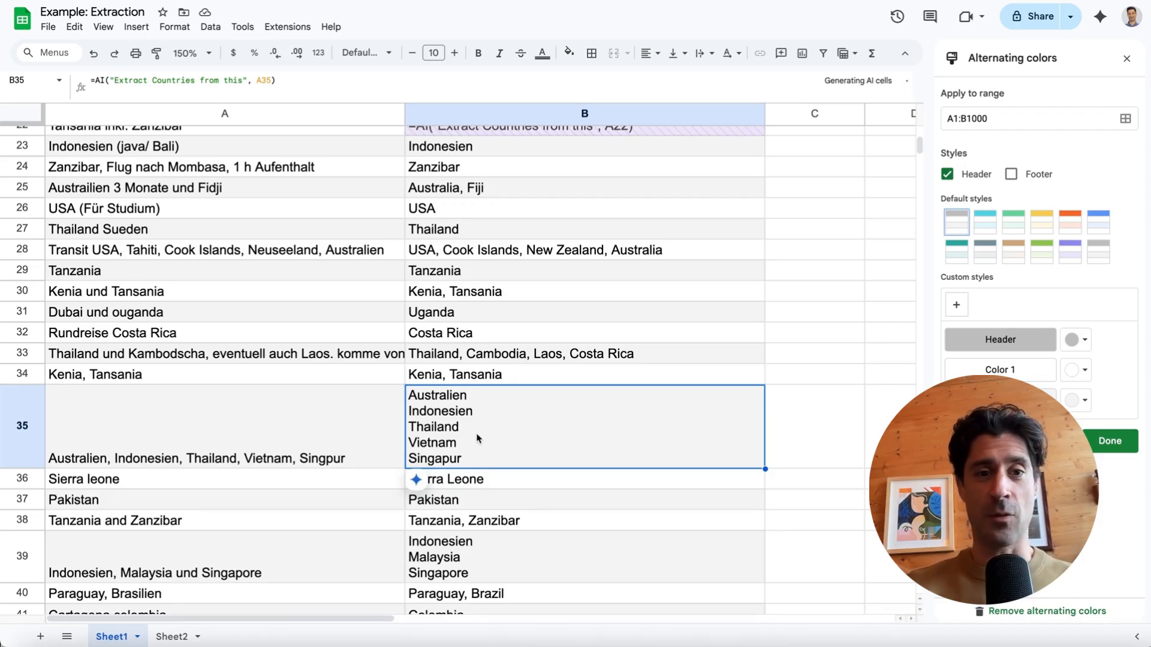
- Review the extracted countries in B28 and the rows down to 44, and read the detailed extraction guidelines in Sheet2
{"action": "left_click", "coordinate": [442, 257]}
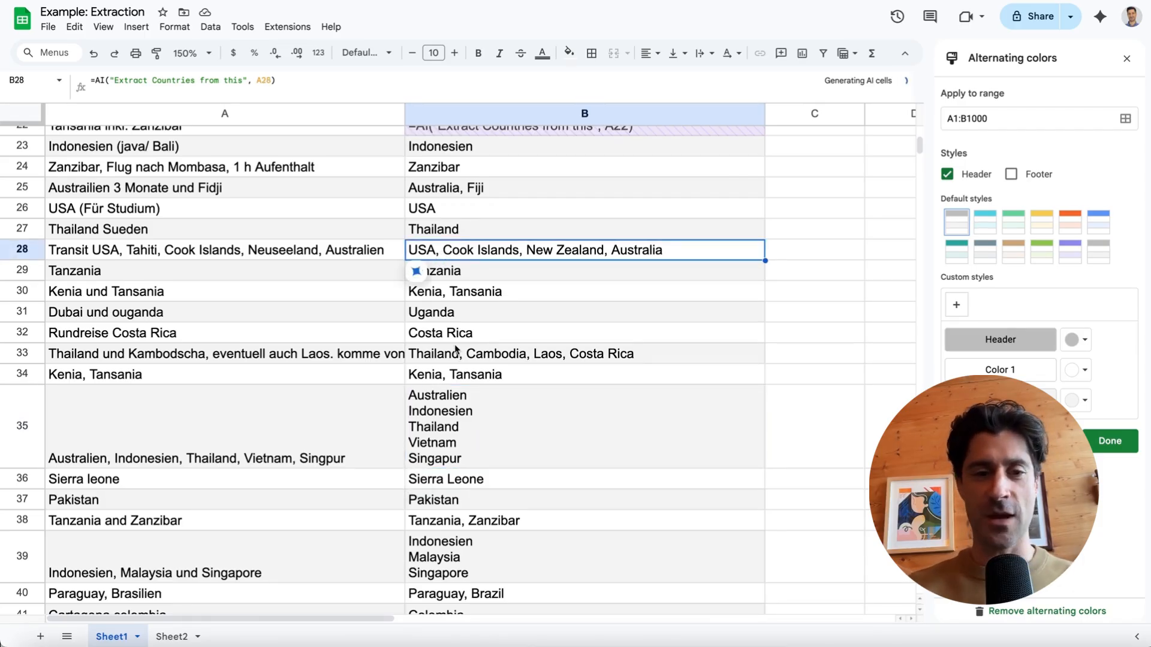
{"action": "scroll", "coordinate": [506, 549], "scroll_direction": "down", "scroll_amount": 1}
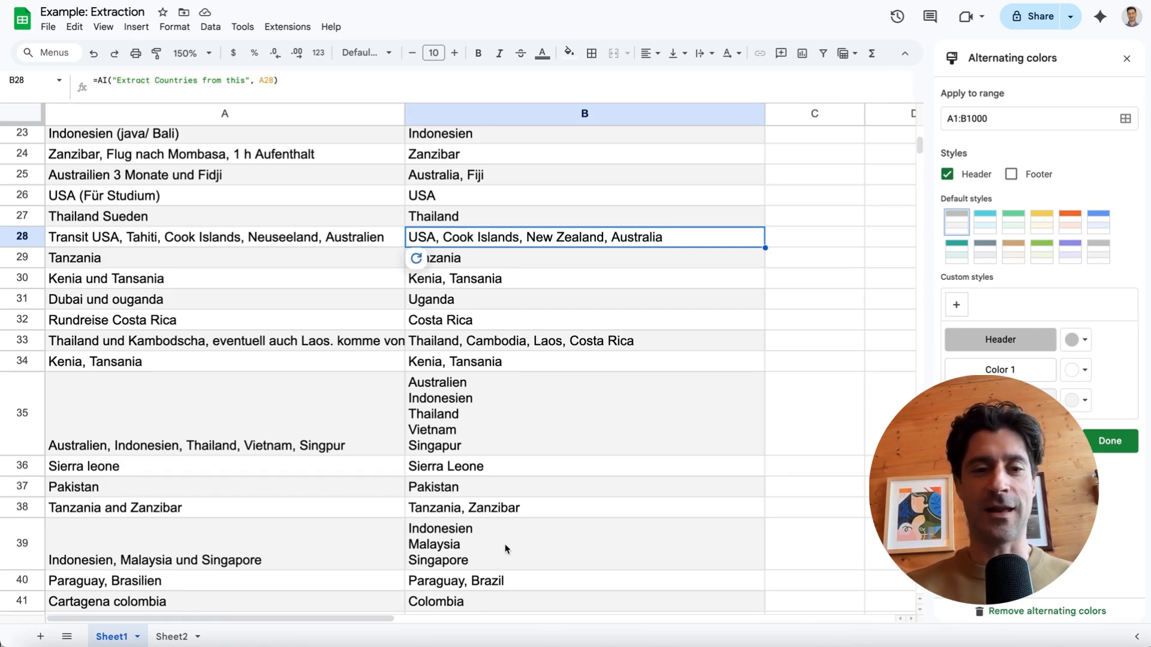
{"action": "scroll", "coordinate": [507, 549], "scroll_direction": "down", "scroll_amount": 5}
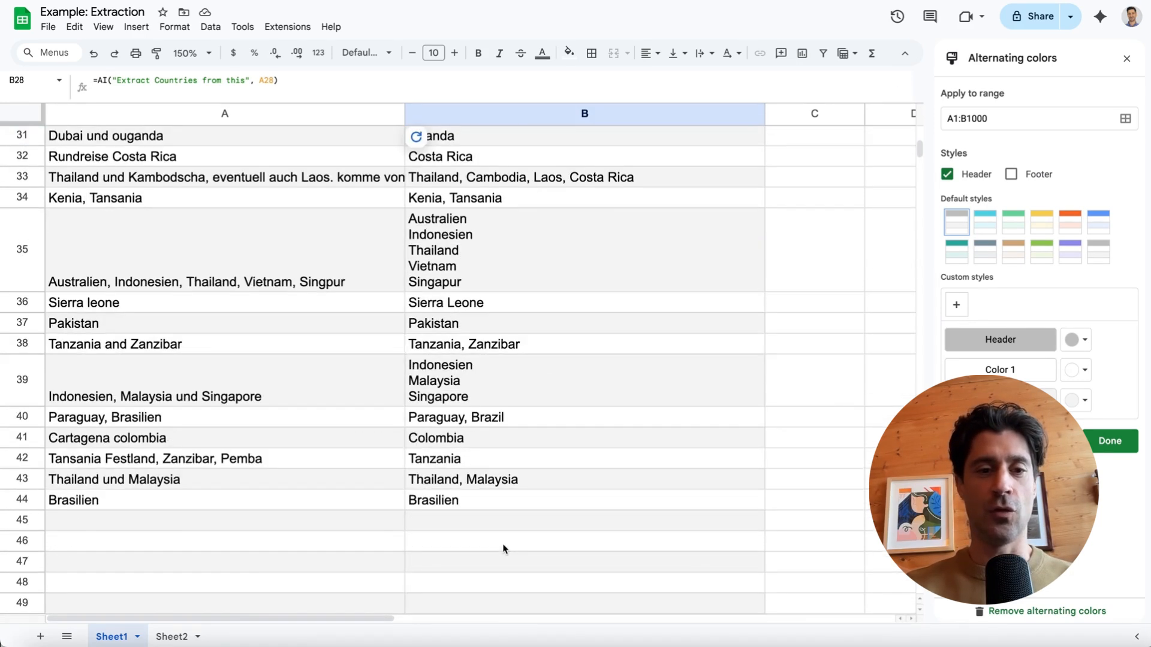
{"action": "scroll", "coordinate": [504, 549], "scroll_direction": "up", "scroll_amount": 15}
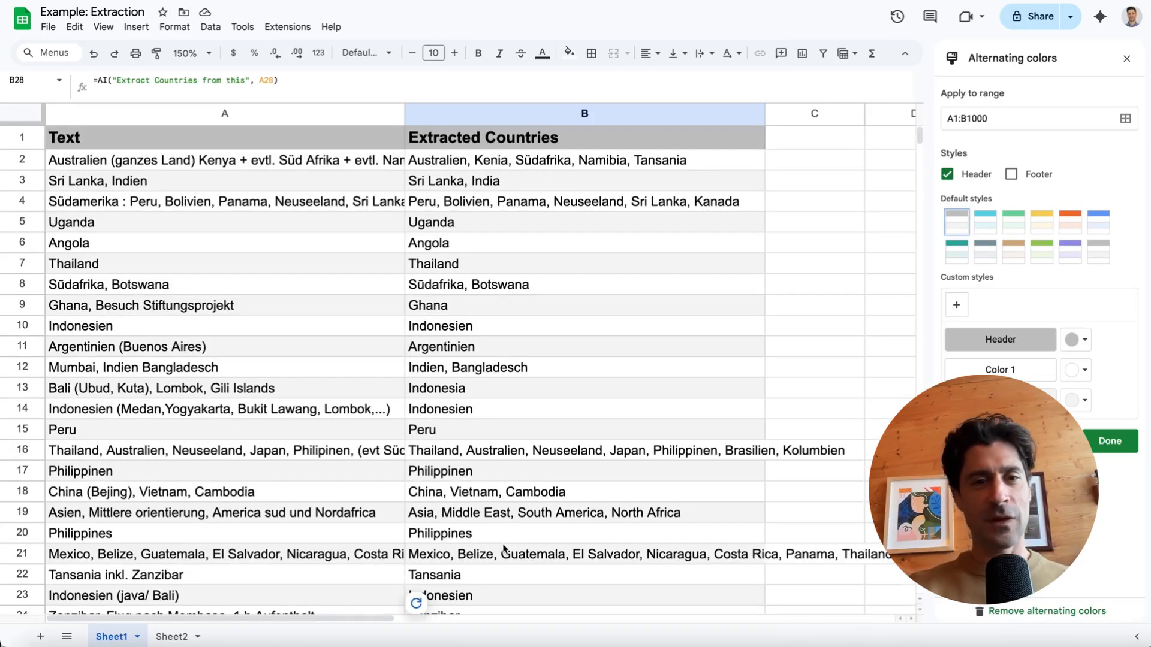
{"action": "left_click", "coordinate": [172, 637]}
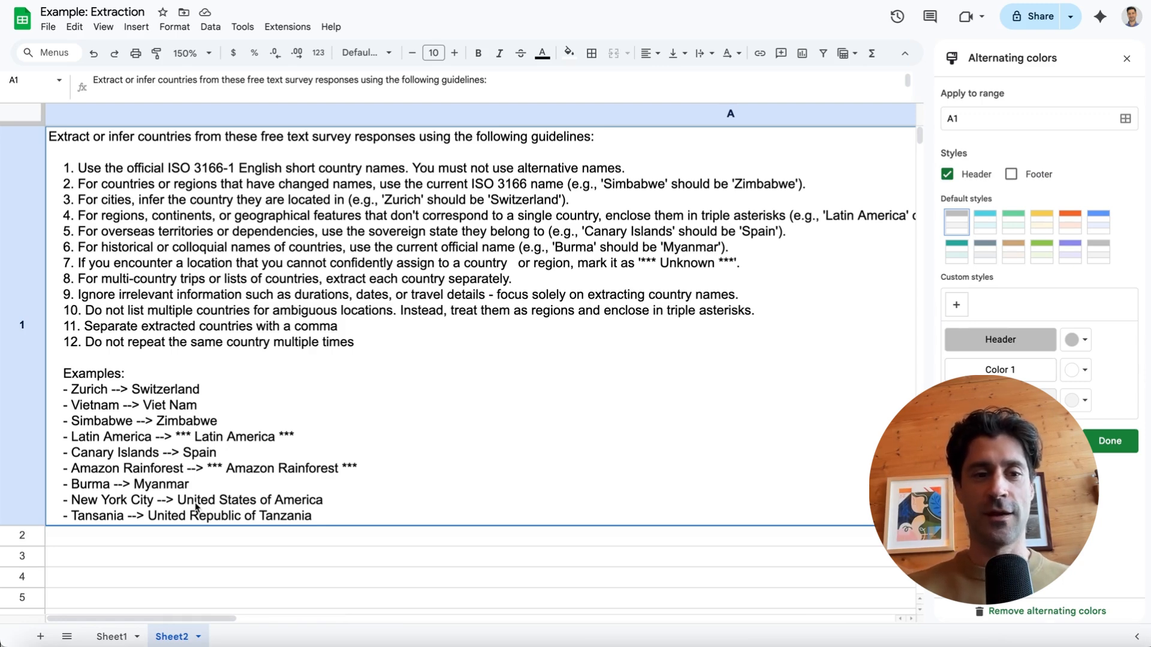
- Replace the quoted prompt in Sheet1's B2 AI formula with a reference to the guidelines in Sheet2!A1
{"action": "left_click", "coordinate": [116, 637]}
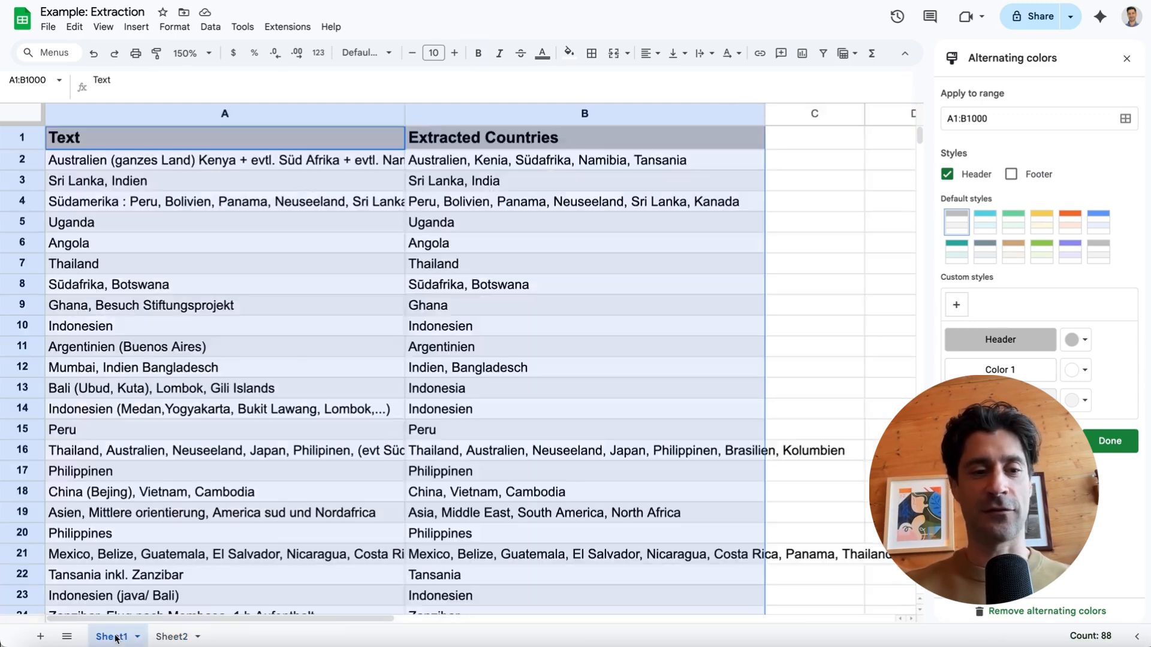
{"action": "left_click", "coordinate": [444, 164]}
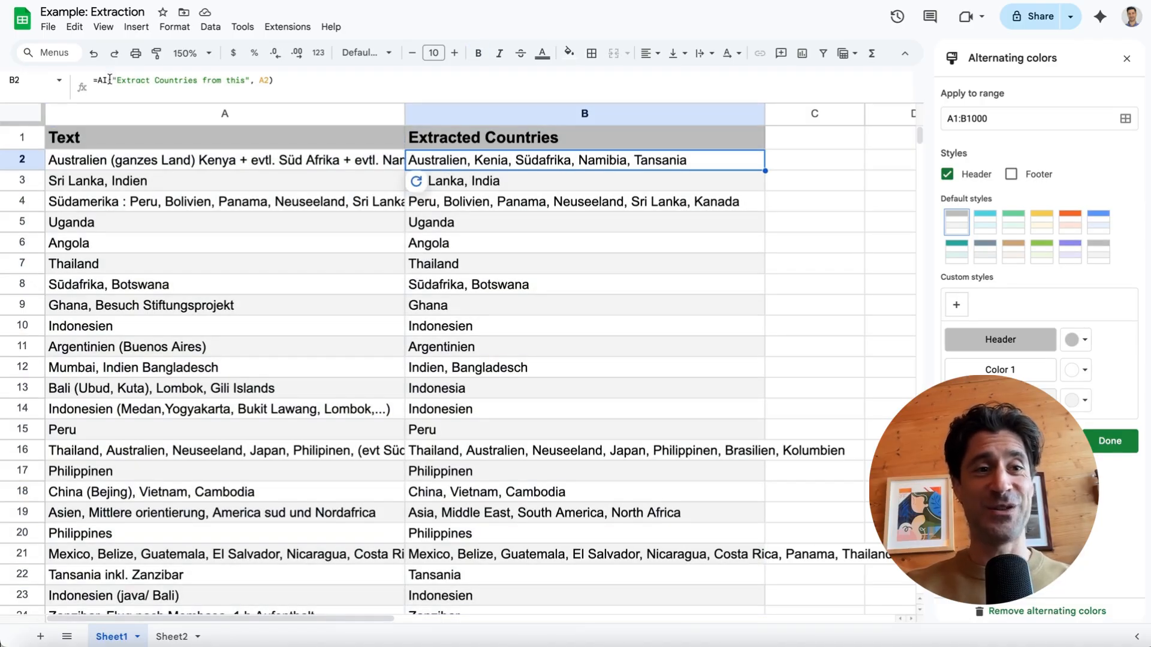
{"action": "left_click_drag", "start_coordinate": [113, 80], "coordinate": [248, 81]}
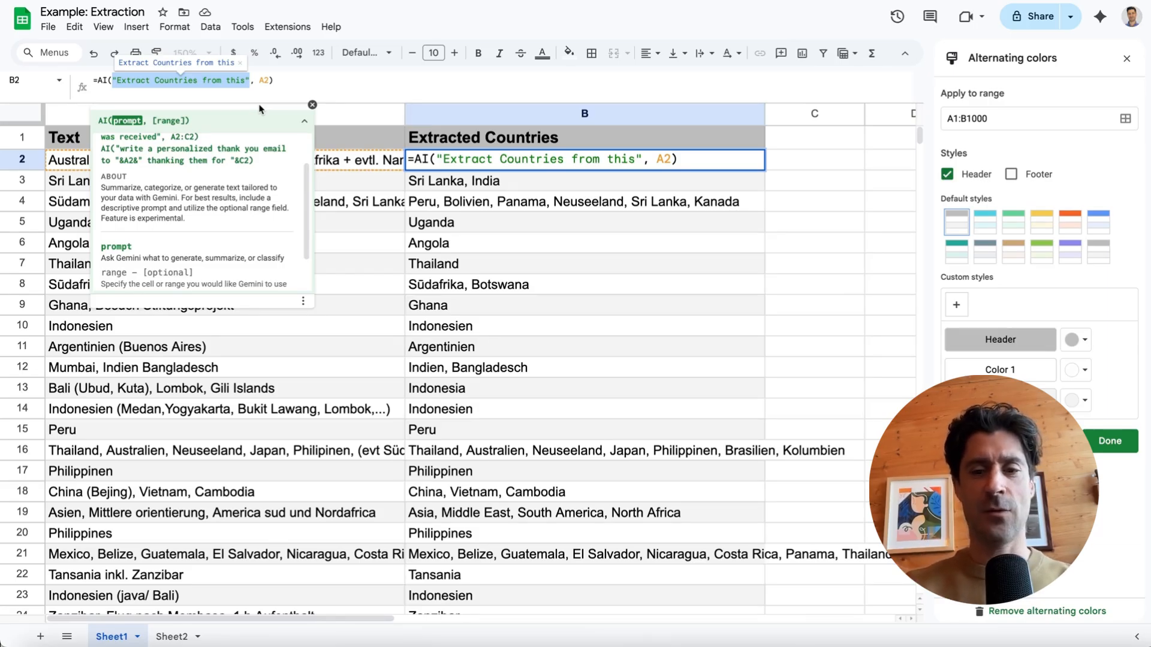
{"action": "key", "text": "BackSpace"}
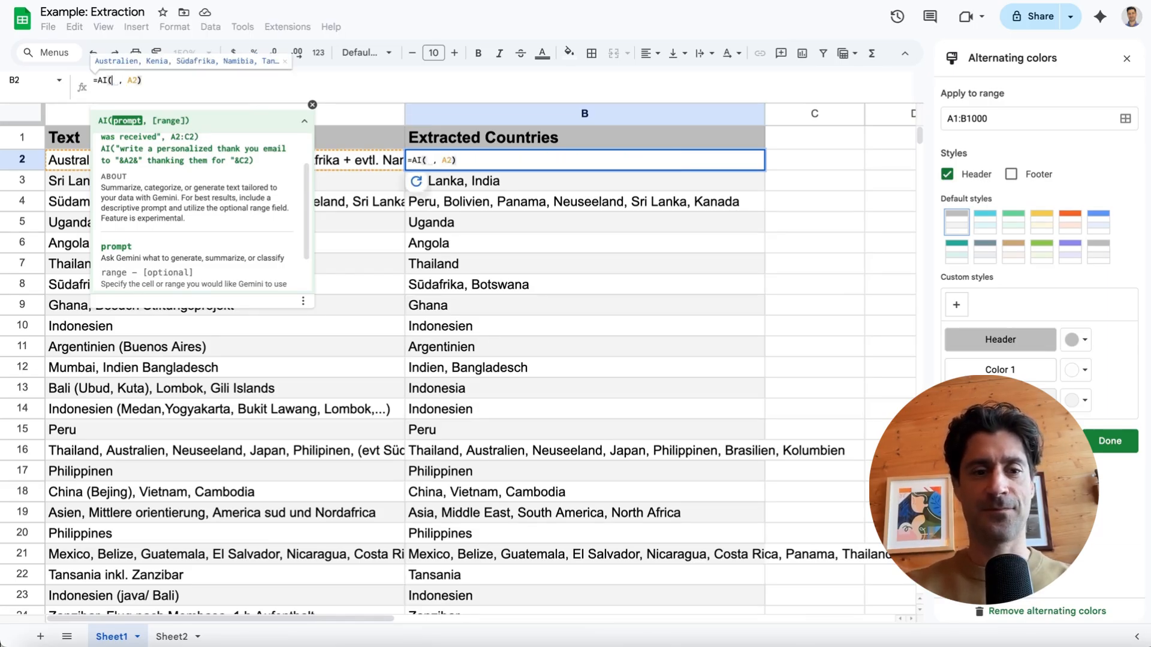
{"action": "left_click", "coordinate": [180, 636]}
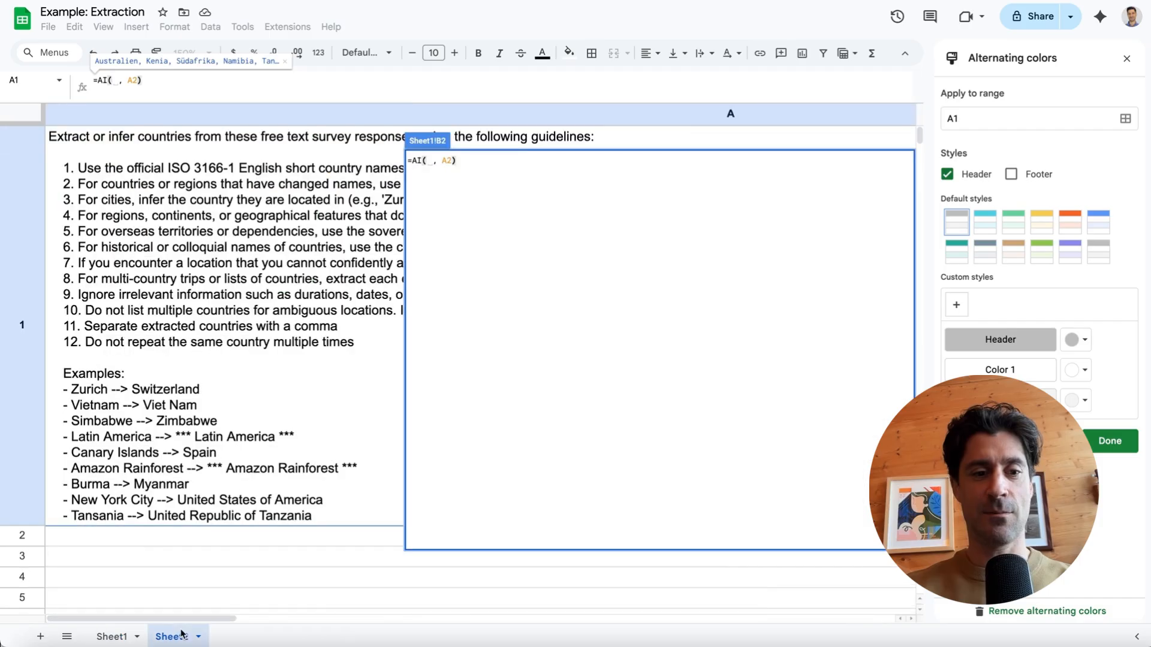
{"action": "left_click", "coordinate": [261, 219]}
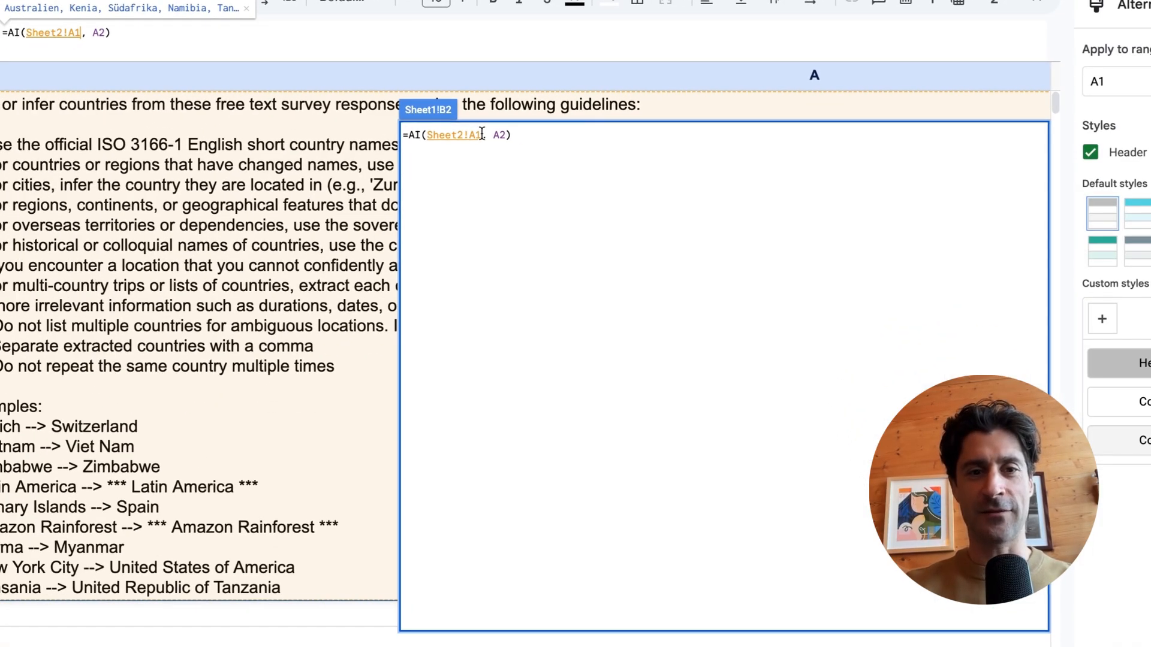
- Make the prompt reference in the B2 formula absolute as Sheet2!$A$1 and commit the formula
{"action": "left_click", "coordinate": [483, 133]}
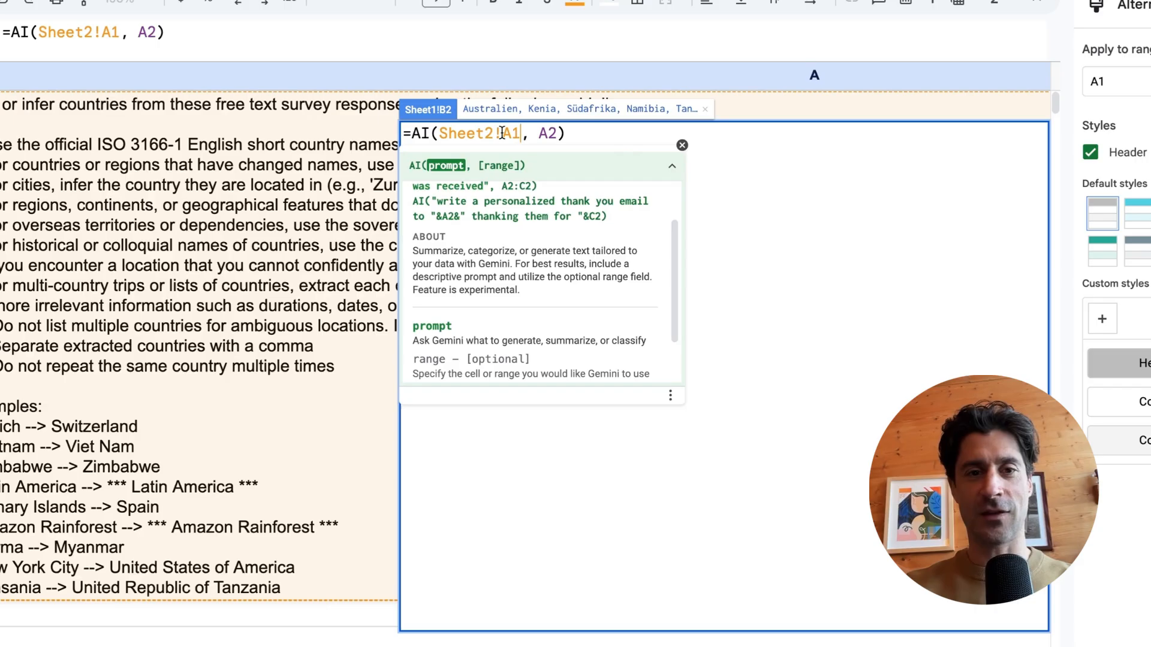
{"action": "left_click", "coordinate": [502, 133]}
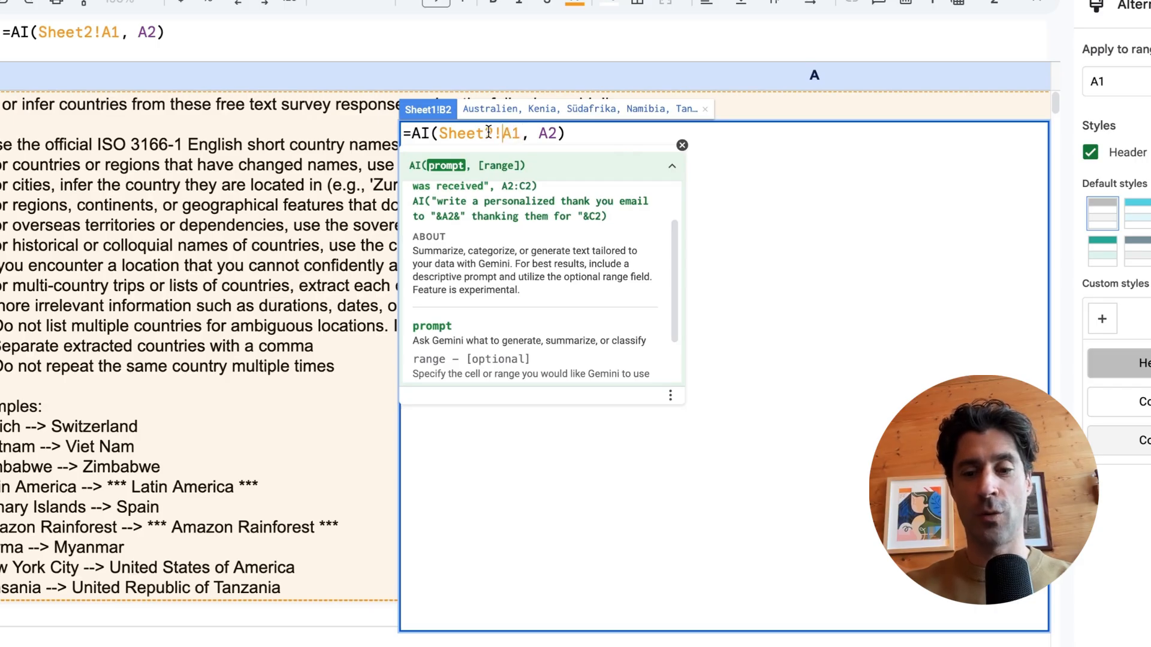
{"action": "type", "text": "$A"}
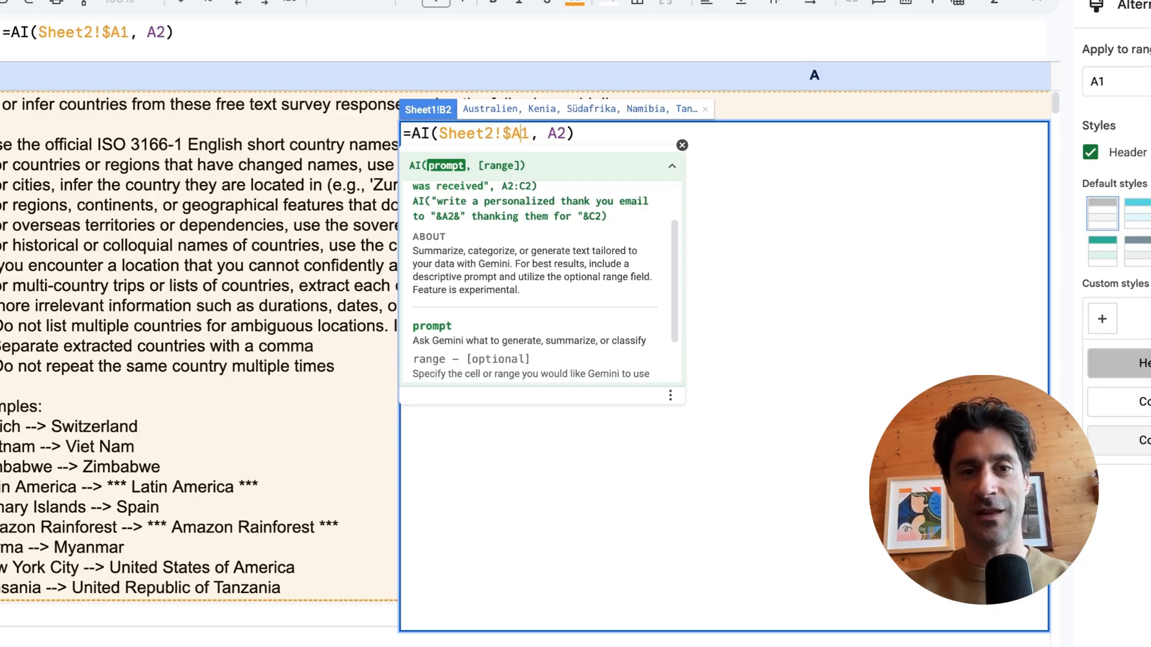
{"action": "type", "text": "$"}
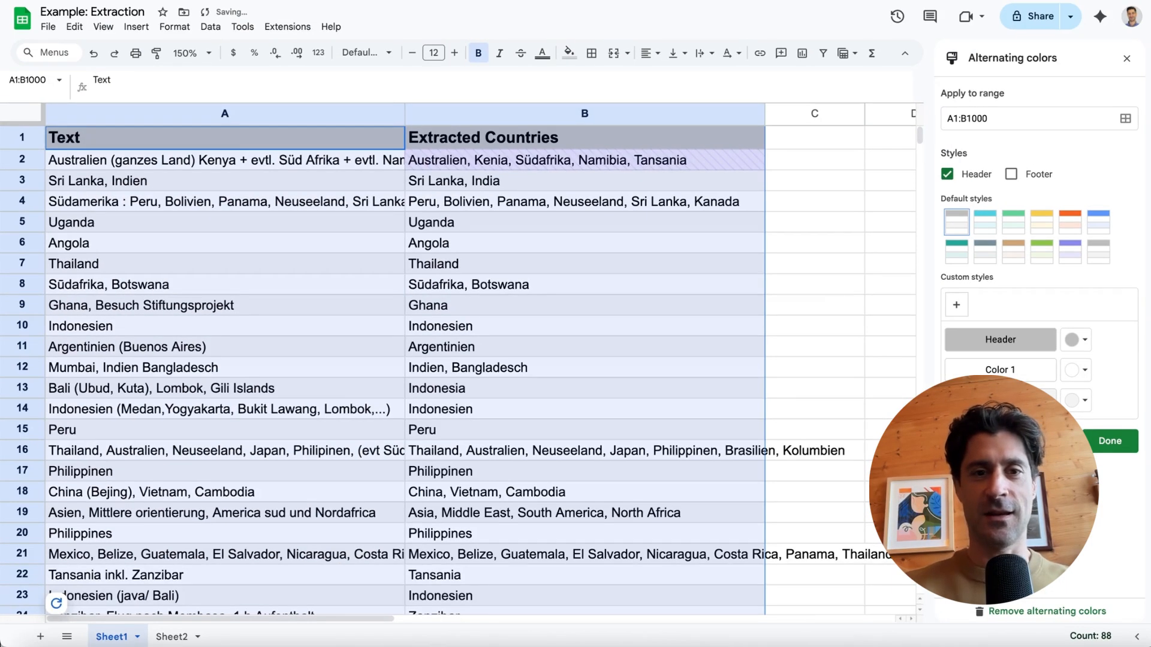
- Generate and insert the AI result for the updated formula in B2
{"action": "left_click", "coordinate": [539, 182]}
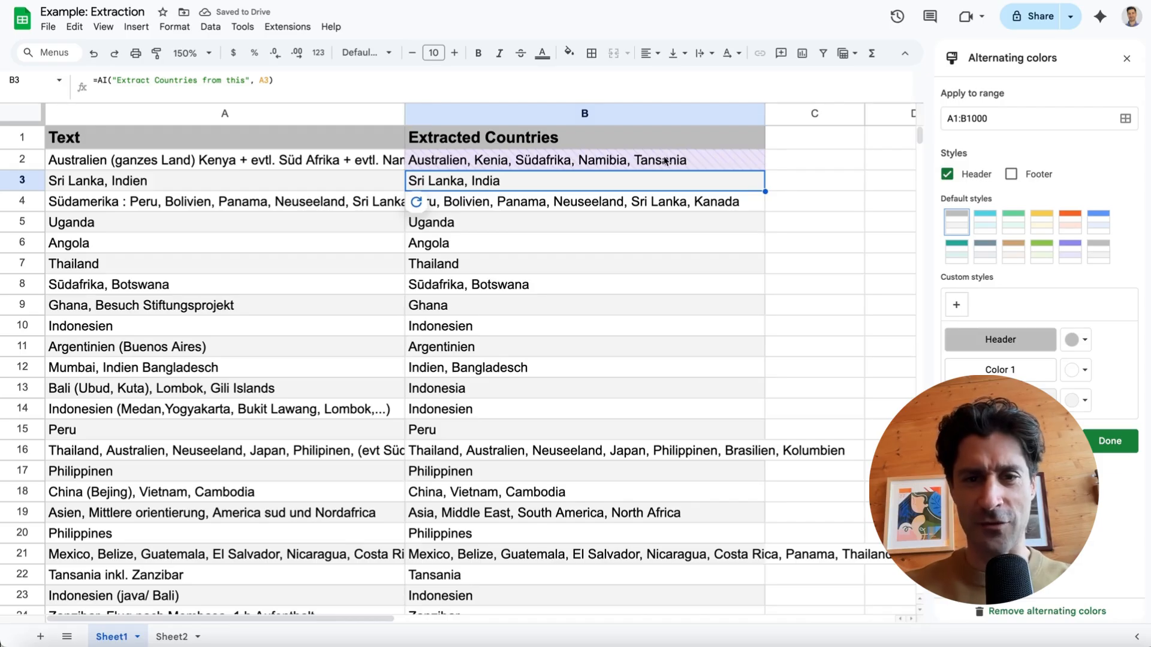
{"action": "left_click", "coordinate": [501, 161]}
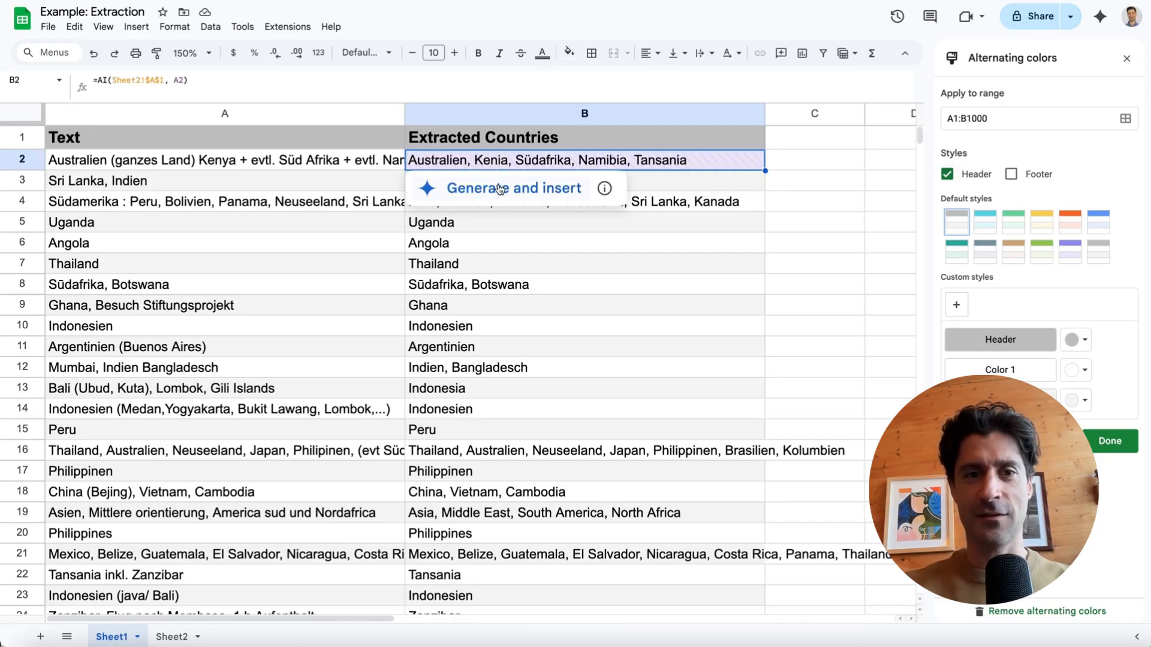
{"action": "left_click", "coordinate": [501, 182]}
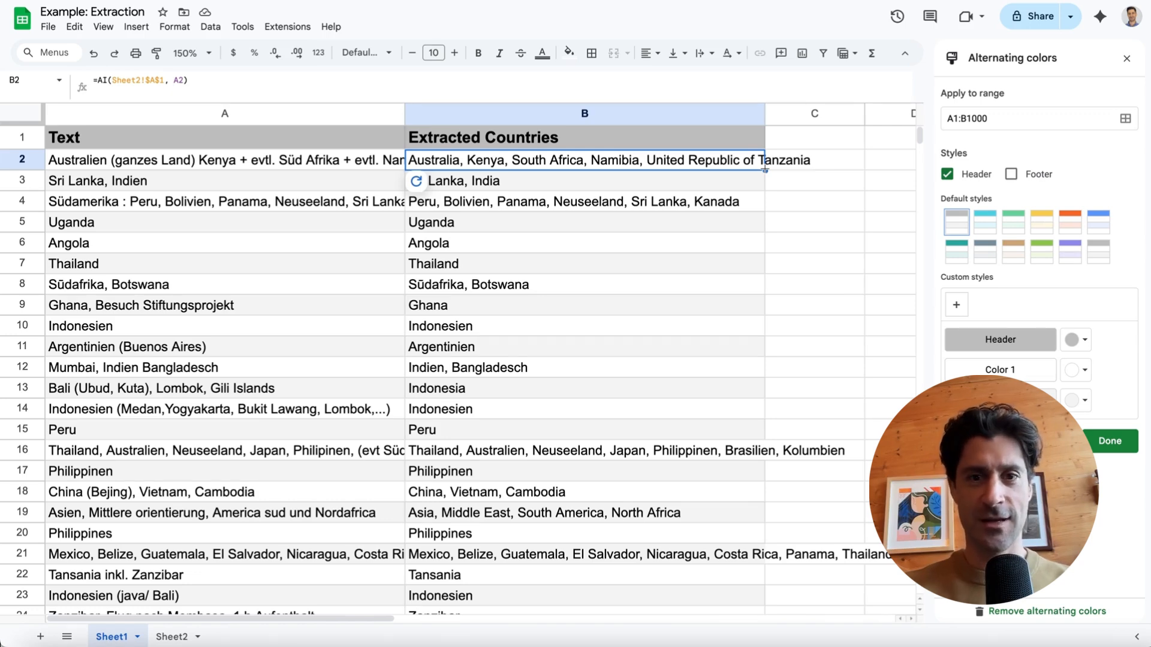
- Fill the AI formula that references Sheet2!$A$1 from B2 down the Extracted Countries column to B44
{"action": "left_click_drag", "start_coordinate": [765, 171], "coordinate": [727, 327]}
{"action": "scroll", "coordinate": [729, 401], "scroll_direction": "down", "scroll_amount": 13}
{"action": "scroll", "coordinate": [730, 400], "scroll_direction": "up", "scroll_amount": 3}
{"action": "scroll", "coordinate": [648, 279], "scroll_direction": "up", "scroll_amount": 10}
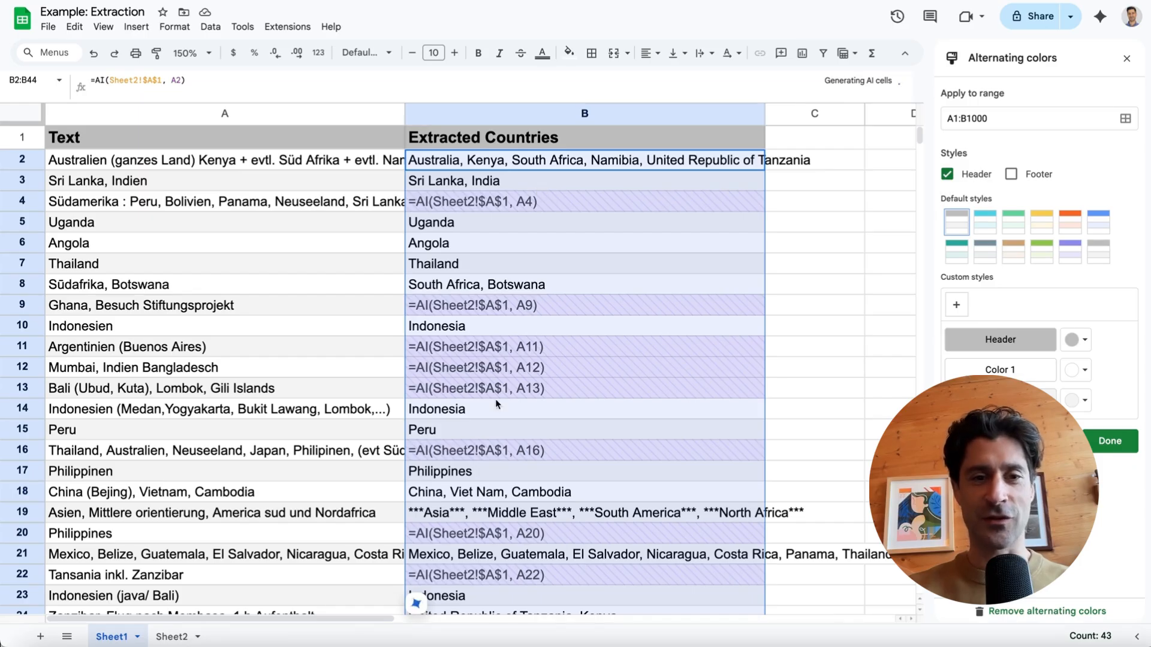
- Check the region entries in B19 and refresh the malformed AI result in B22 for "Tansania inkl. Zanzibar"
{"action": "scroll", "coordinate": [482, 495], "scroll_direction": "down", "scroll_amount": 2}
{"action": "left_click", "coordinate": [441, 452]}
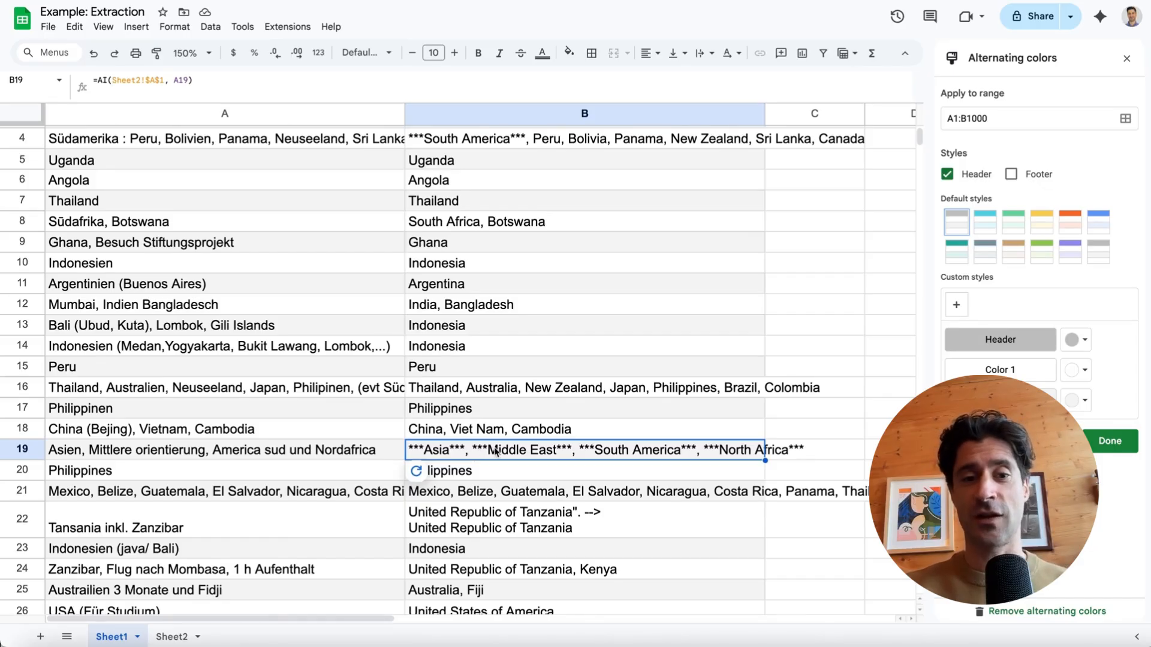
{"action": "scroll", "coordinate": [492, 456], "scroll_direction": "down", "scroll_amount": 5}
{"action": "scroll", "coordinate": [495, 459], "scroll_direction": "down", "scroll_amount": 1}
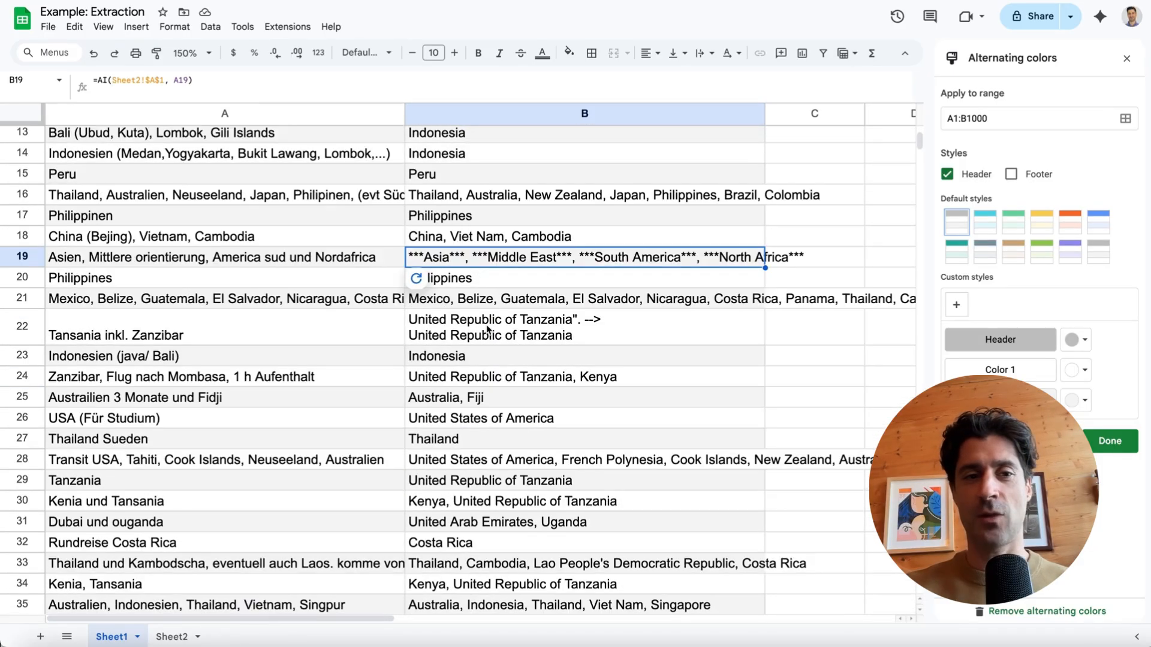
{"action": "left_click", "coordinate": [489, 331]}
{"action": "mouse_move", "coordinate": [420, 362]}
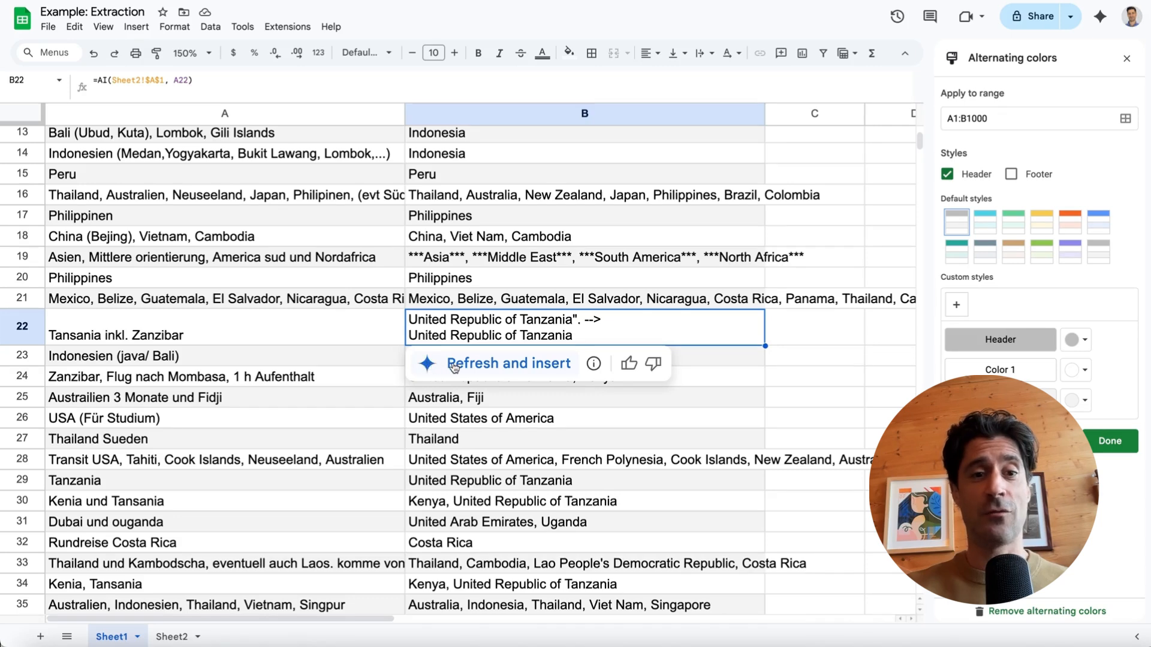
{"action": "left_click", "coordinate": [483, 368]}
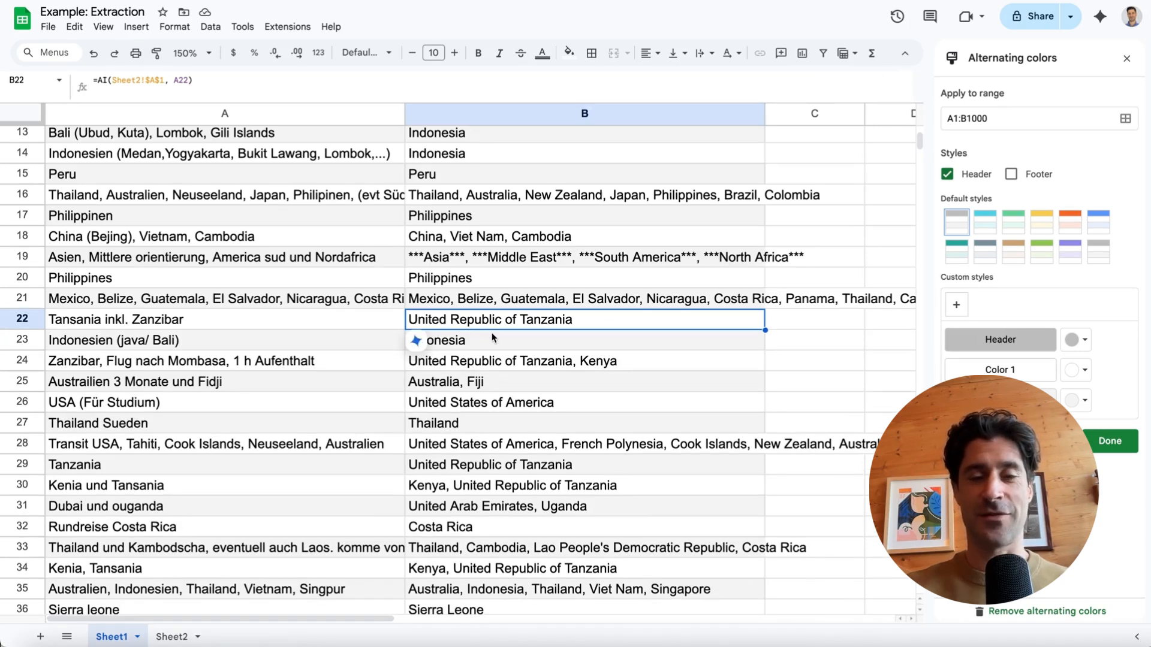
- Review the regenerated countries in column B against the source texts through row 44, including the regions in B19
{"action": "scroll", "coordinate": [496, 403], "scroll_direction": "down", "scroll_amount": 5}
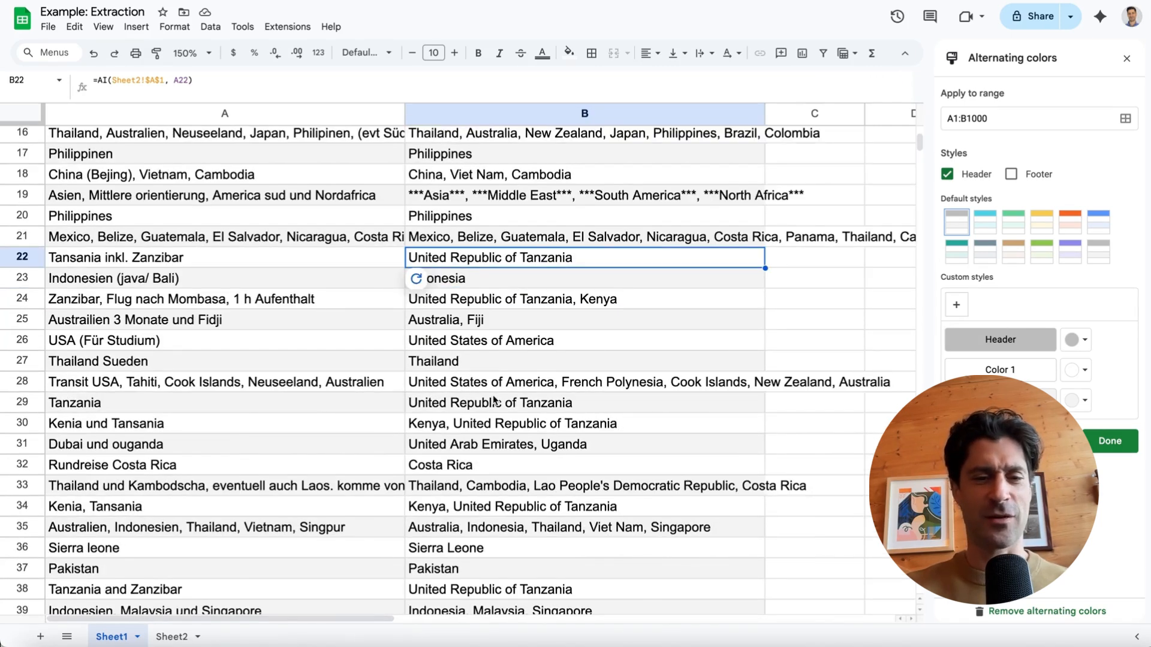
{"action": "scroll", "coordinate": [495, 403], "scroll_direction": "down", "scroll_amount": 2}
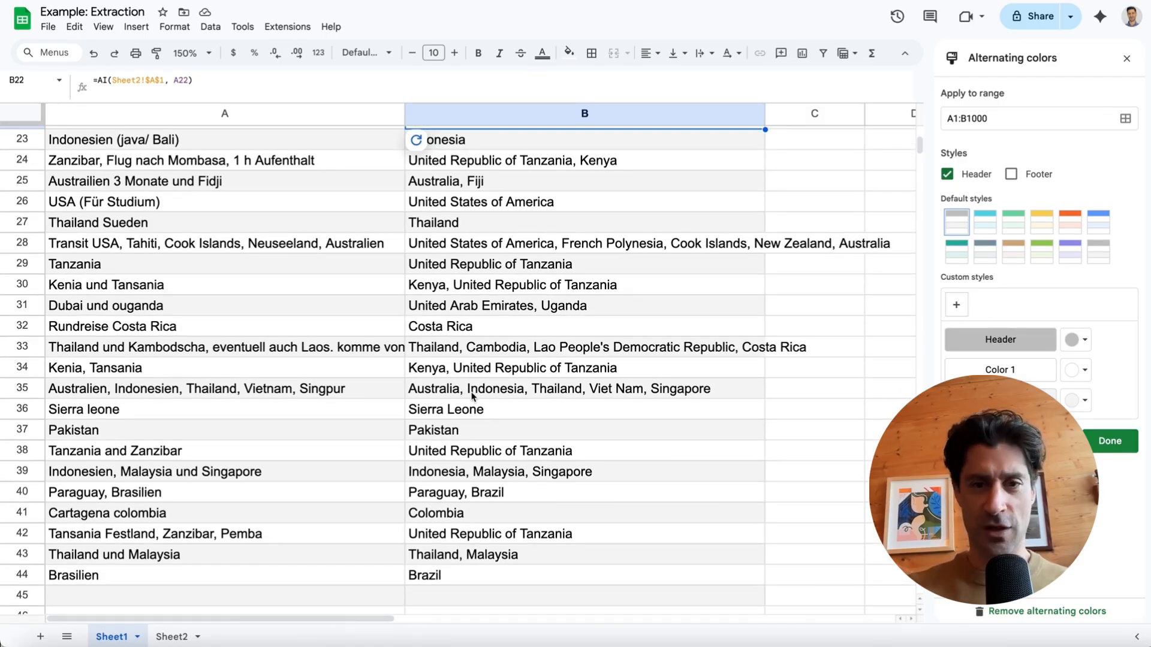
{"action": "scroll", "coordinate": [473, 396], "scroll_direction": "up", "scroll_amount": 1}
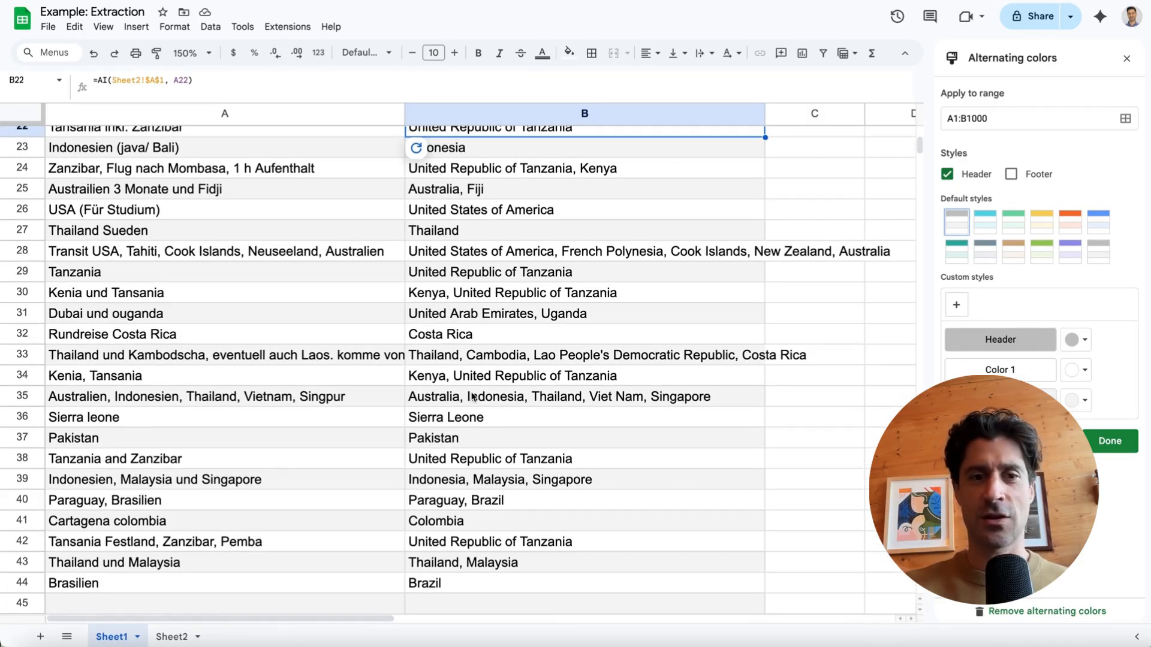
{"action": "scroll", "coordinate": [473, 395], "scroll_direction": "up", "scroll_amount": 1}
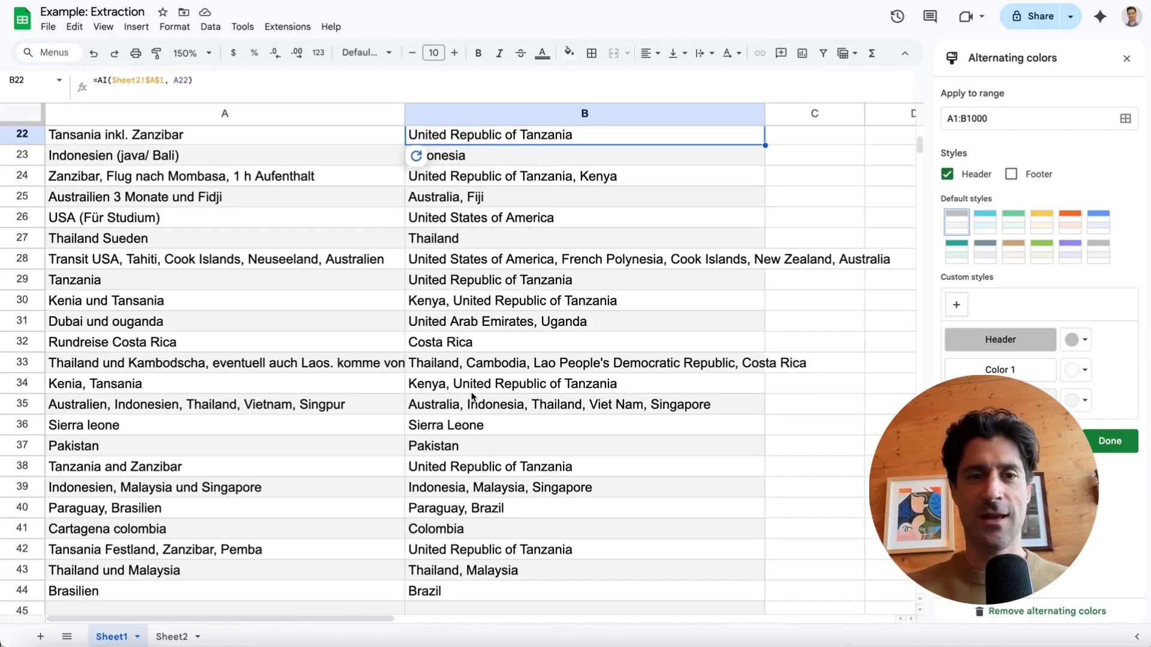
{"action": "scroll", "coordinate": [473, 395], "scroll_direction": "up", "scroll_amount": 8}
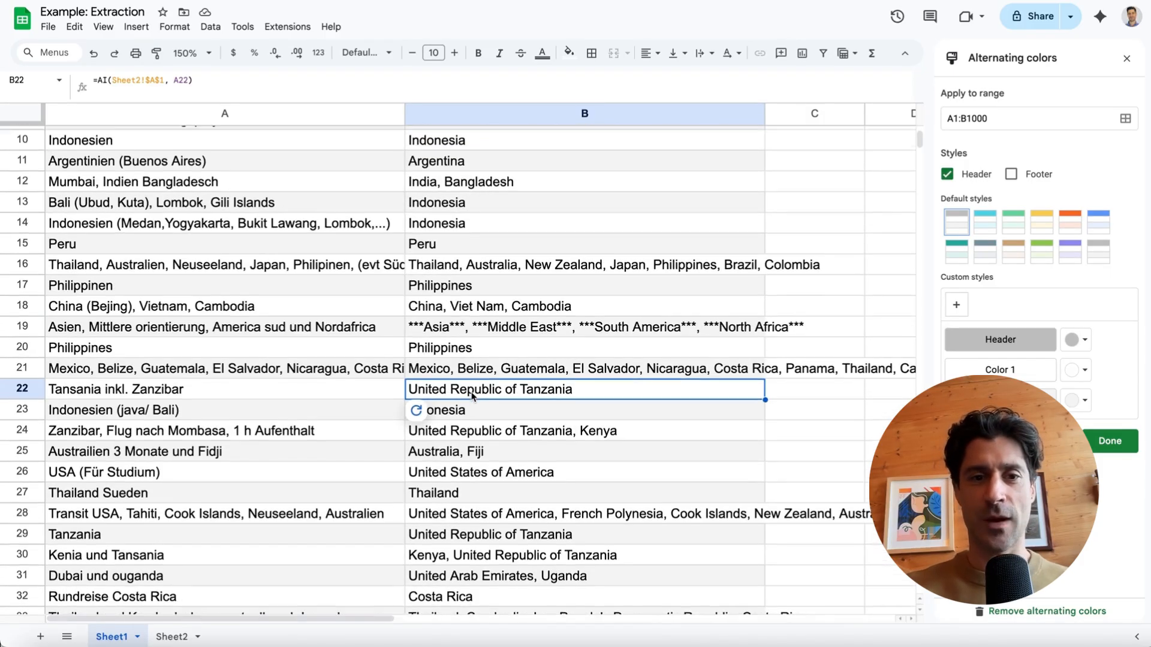
{"action": "left_click", "coordinate": [459, 328]}
{"action": "scroll", "coordinate": [457, 331], "scroll_direction": "up", "scroll_amount": 5}
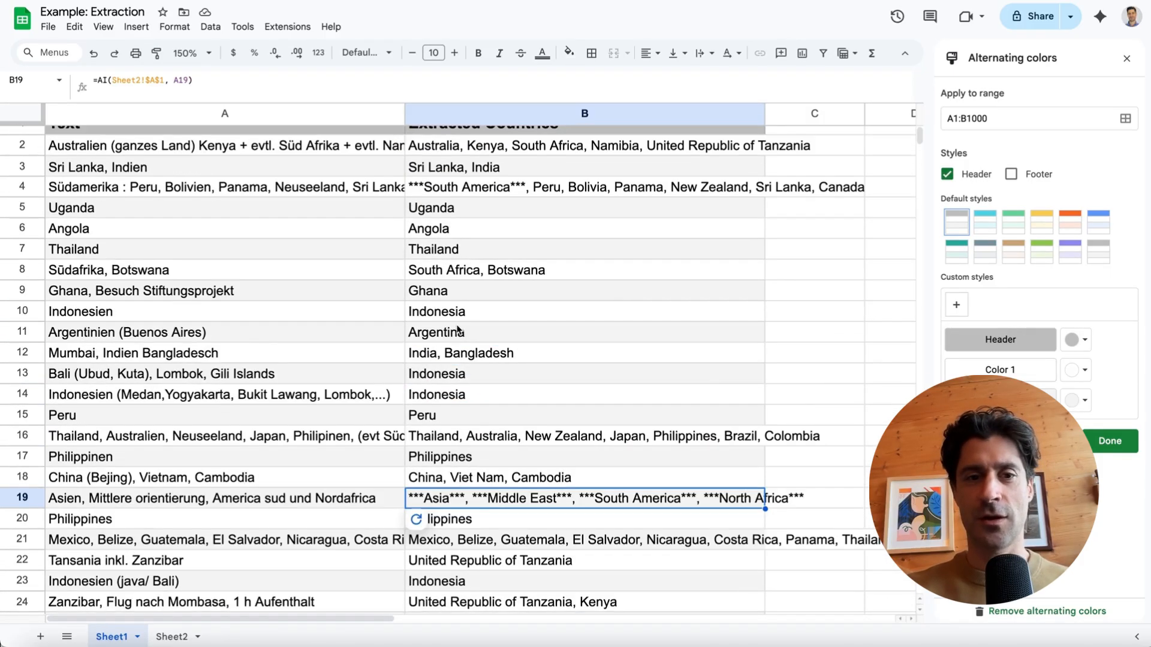
{"action": "scroll", "coordinate": [517, 208], "scroll_direction": "up", "scroll_amount": 1}
{"action": "left_click", "coordinate": [517, 208]}
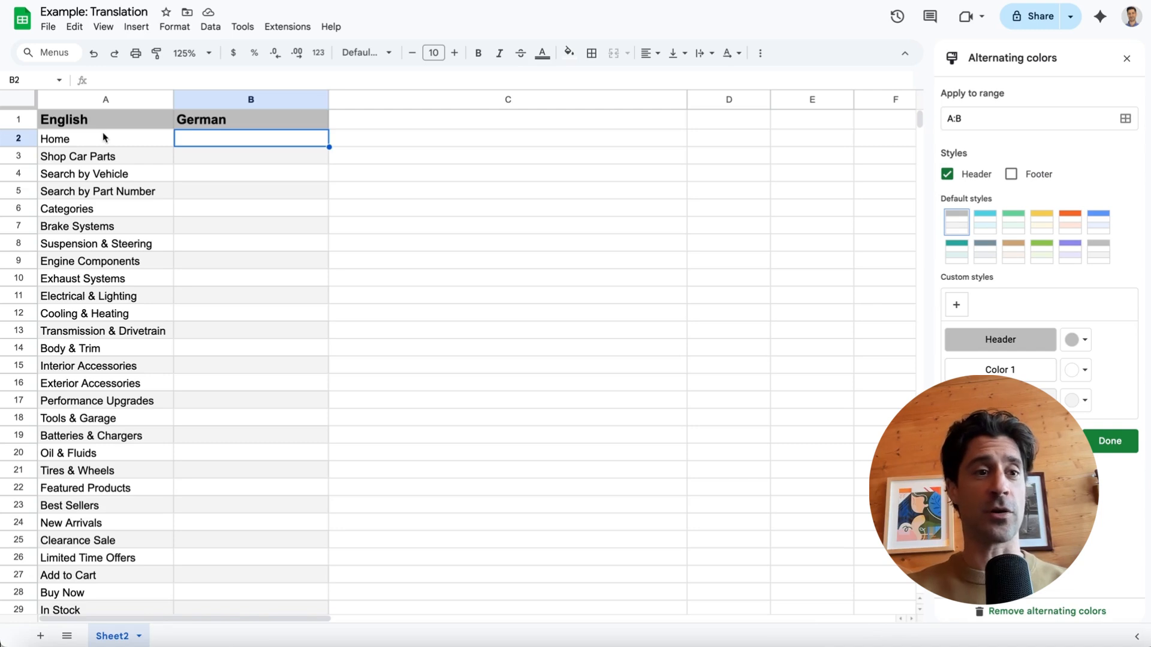
- Examine the English website labels in column A of the Example: Translation spreadsheet, including rows 2 to 5
{"action": "left_click", "coordinate": [108, 142]}
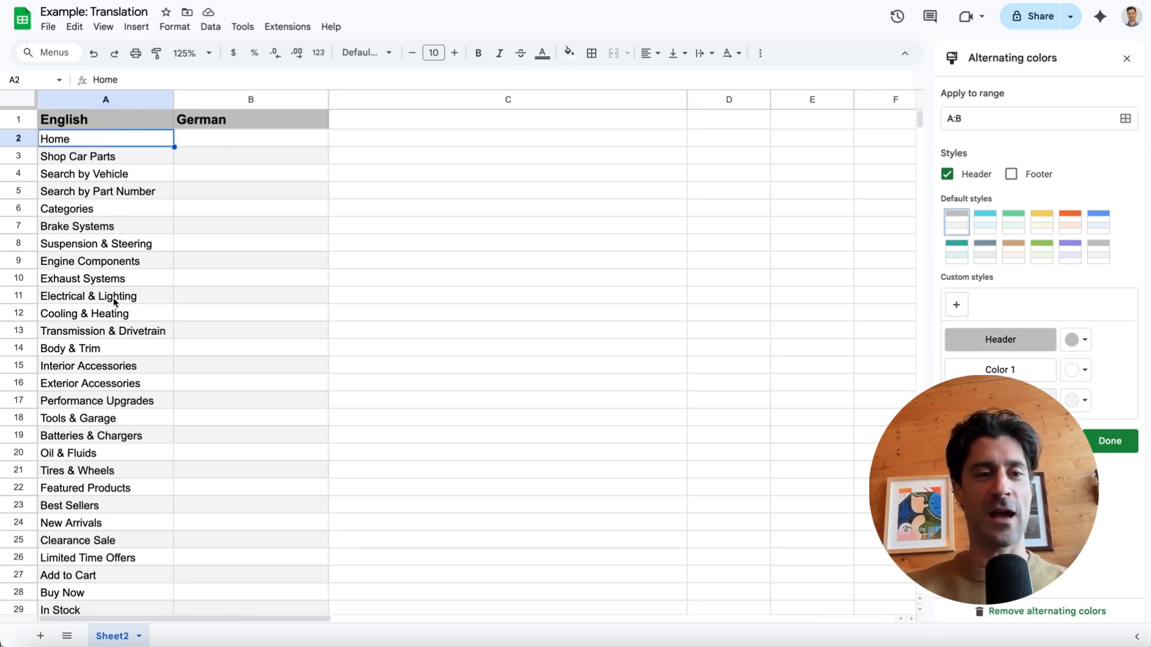
{"action": "scroll", "coordinate": [114, 301], "scroll_direction": "down", "scroll_amount": 2}
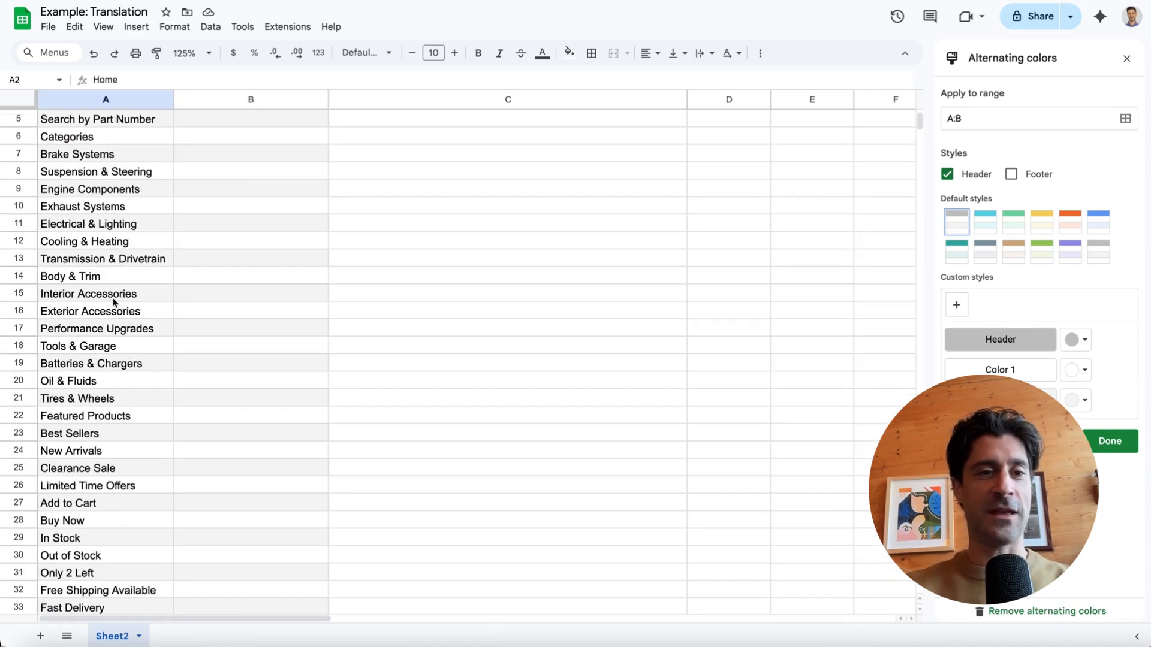
{"action": "scroll", "coordinate": [112, 312], "scroll_direction": "up", "scroll_amount": 2}
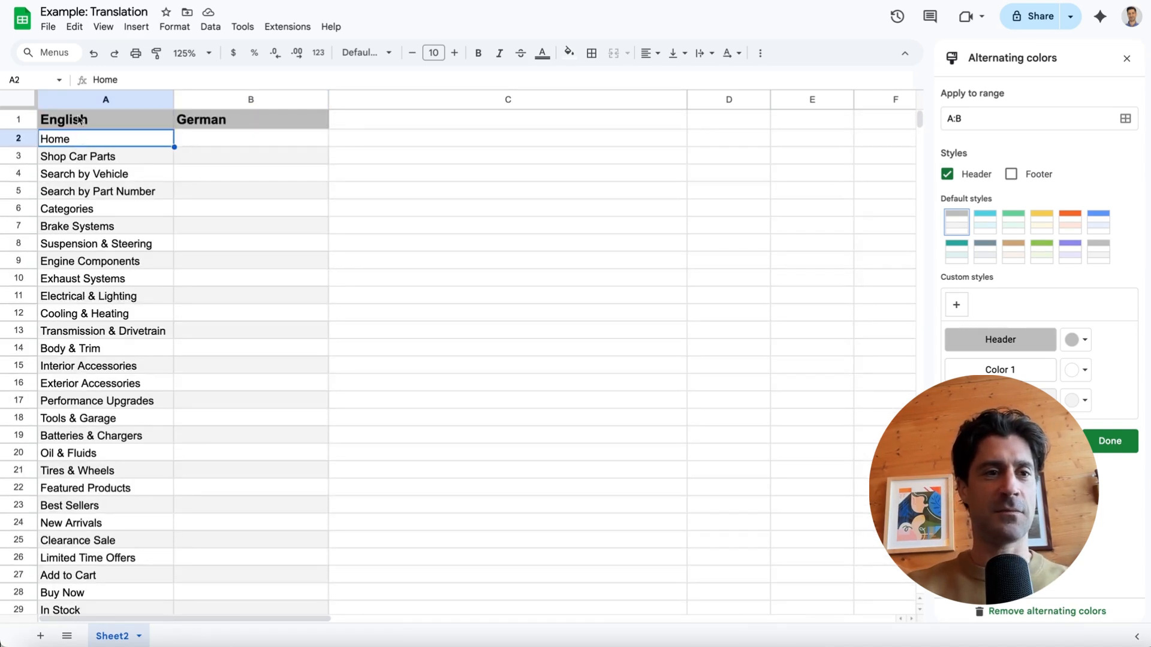
{"action": "left_click", "coordinate": [75, 161]}
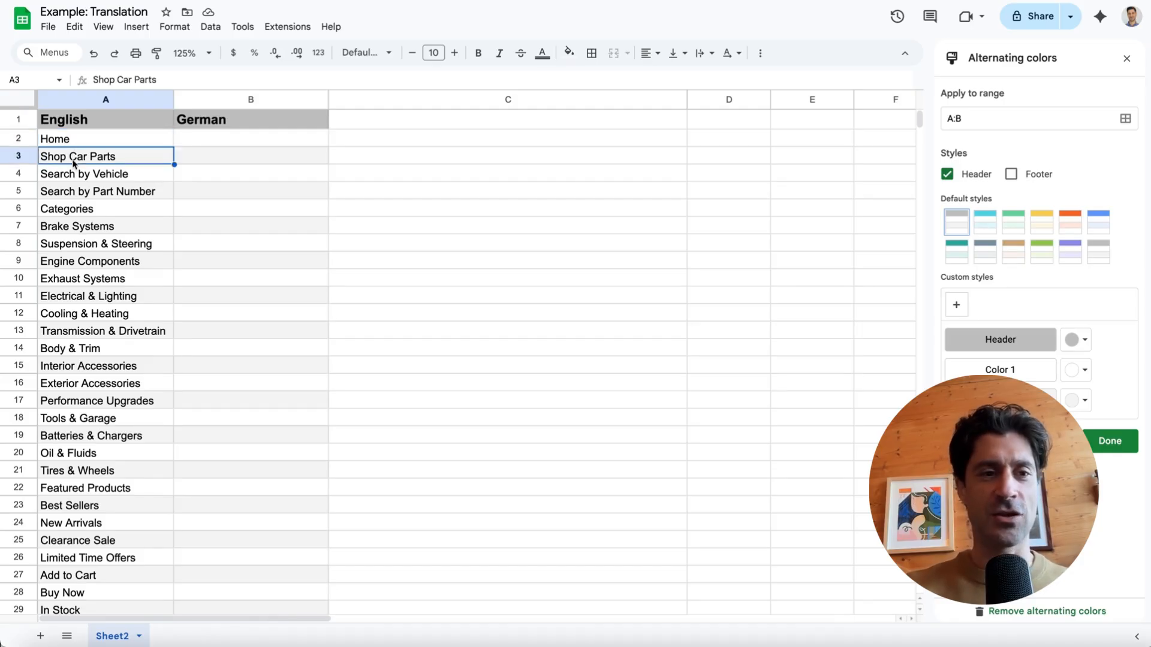
{"action": "left_click", "coordinate": [115, 178]}
{"action": "left_click", "coordinate": [114, 192]}
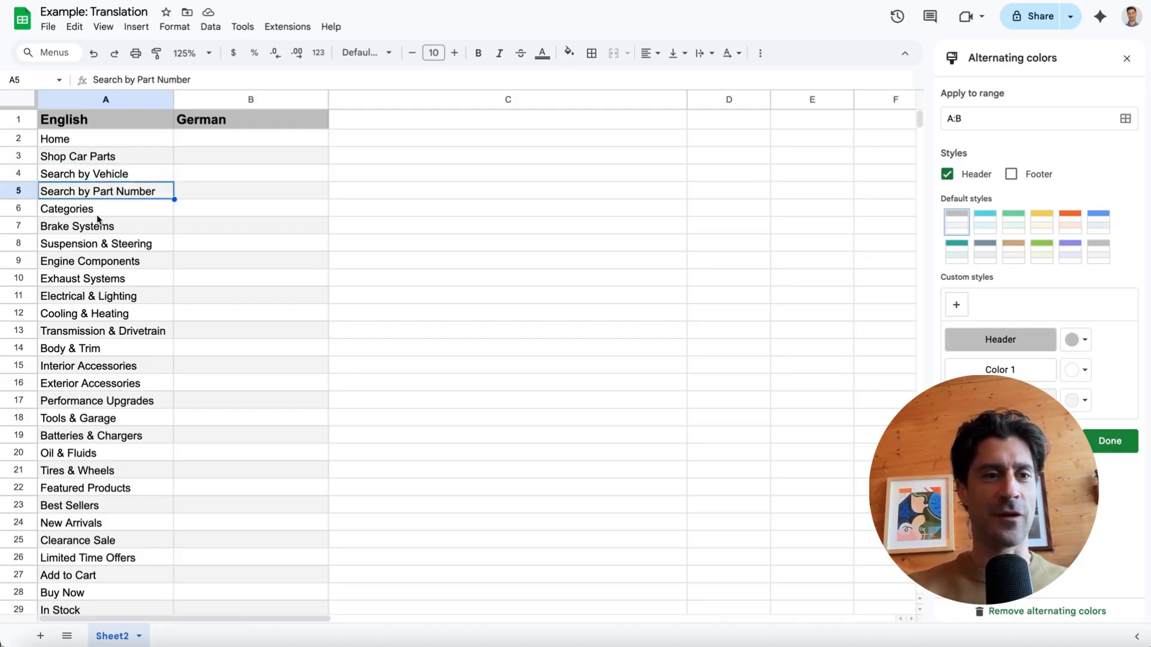
- Read through the remaining English labels in column A, from row 6 down past row 46
{"action": "left_click", "coordinate": [98, 220]}
{"action": "left_click", "coordinate": [97, 233]}
{"action": "left_click", "coordinate": [95, 259]}
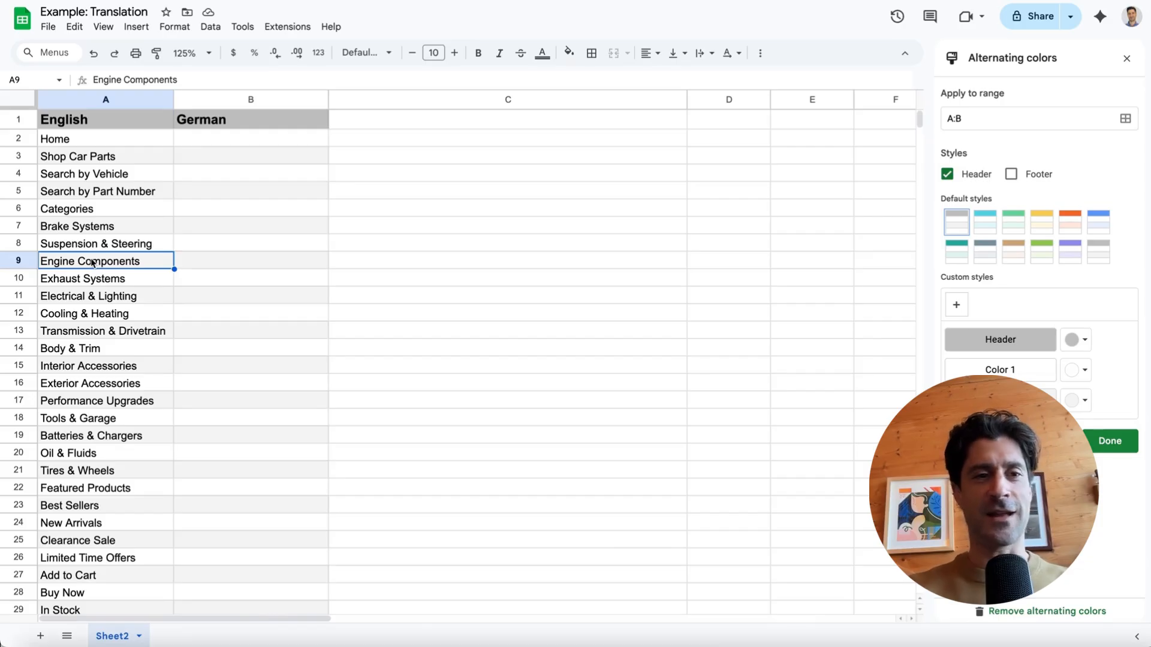
{"action": "left_click", "coordinate": [148, 142]}
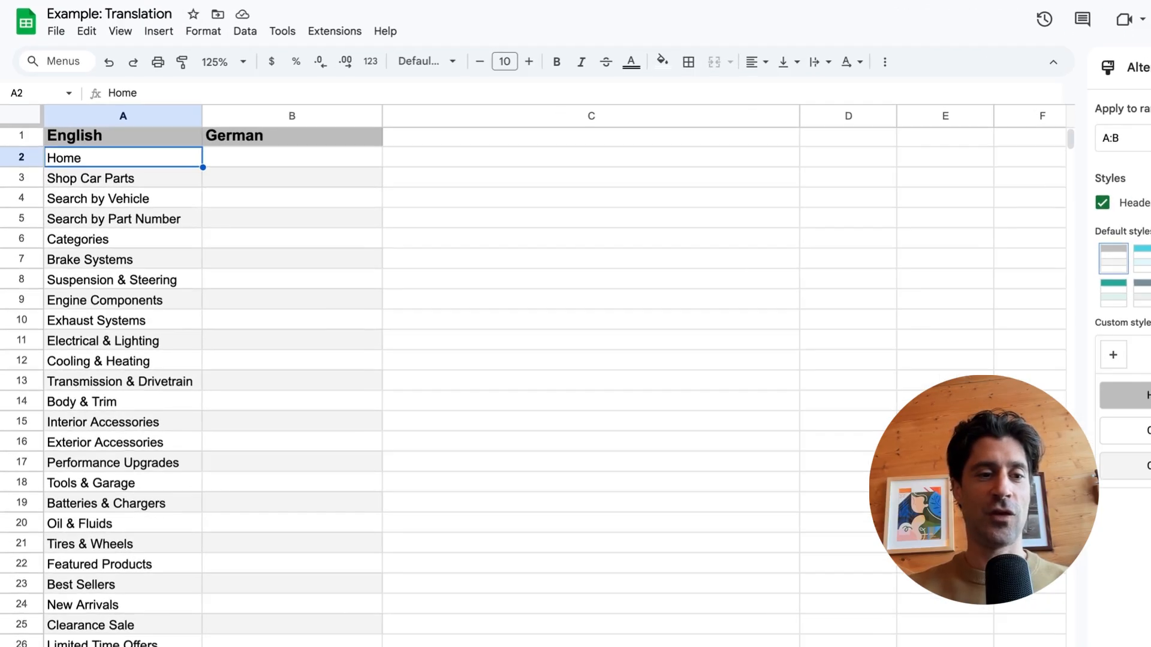
{"action": "scroll", "coordinate": [76, 587], "scroll_direction": "down", "scroll_amount": 8}
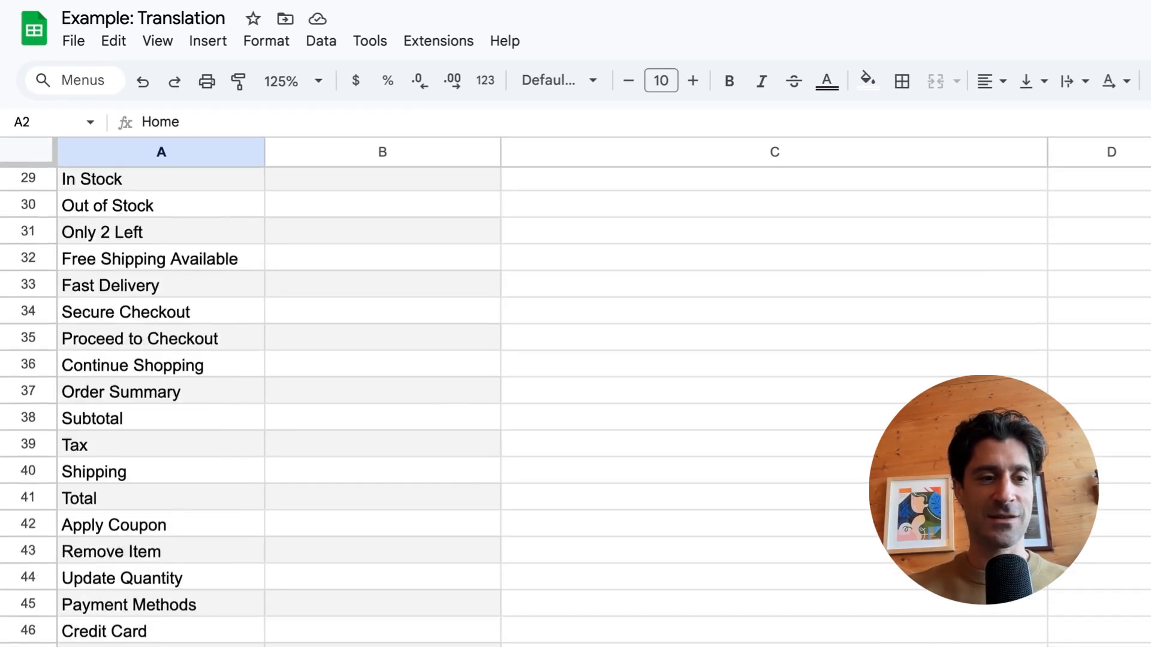
{"action": "scroll", "coordinate": [76, 587], "scroll_direction": "up", "scroll_amount": 8}
- Start an AI formula in B2 with the prompt "Translate this string into German. This is for an ecommerce store for auto parts"
{"action": "left_click", "coordinate": [384, 211]}
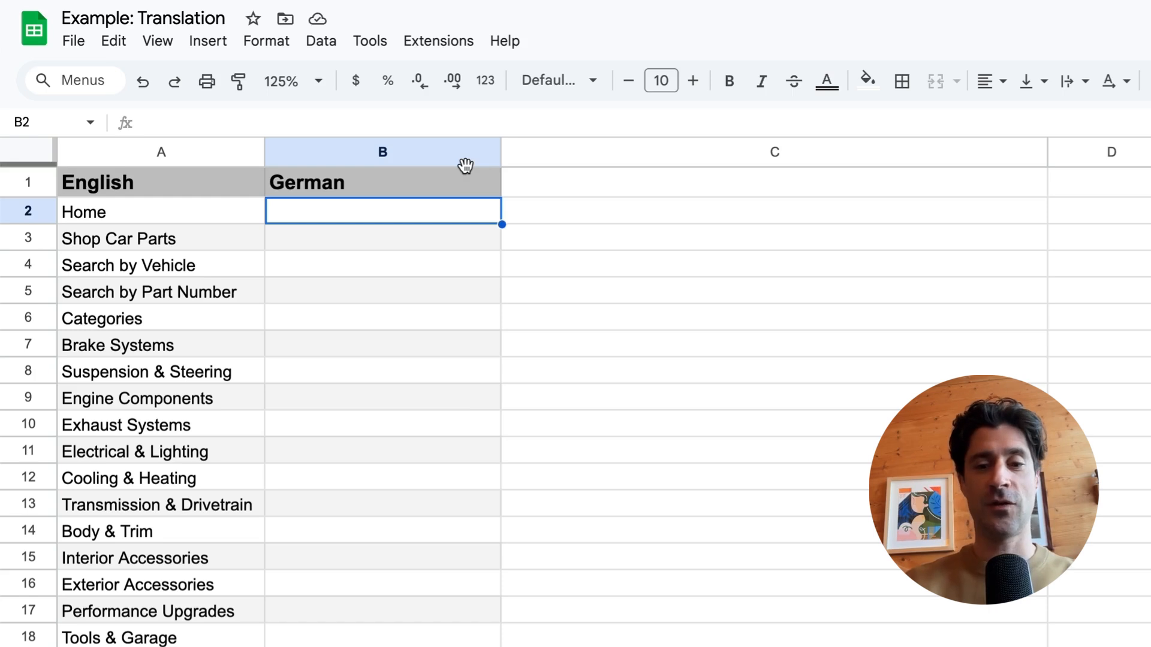
{"action": "type", "text": "="}
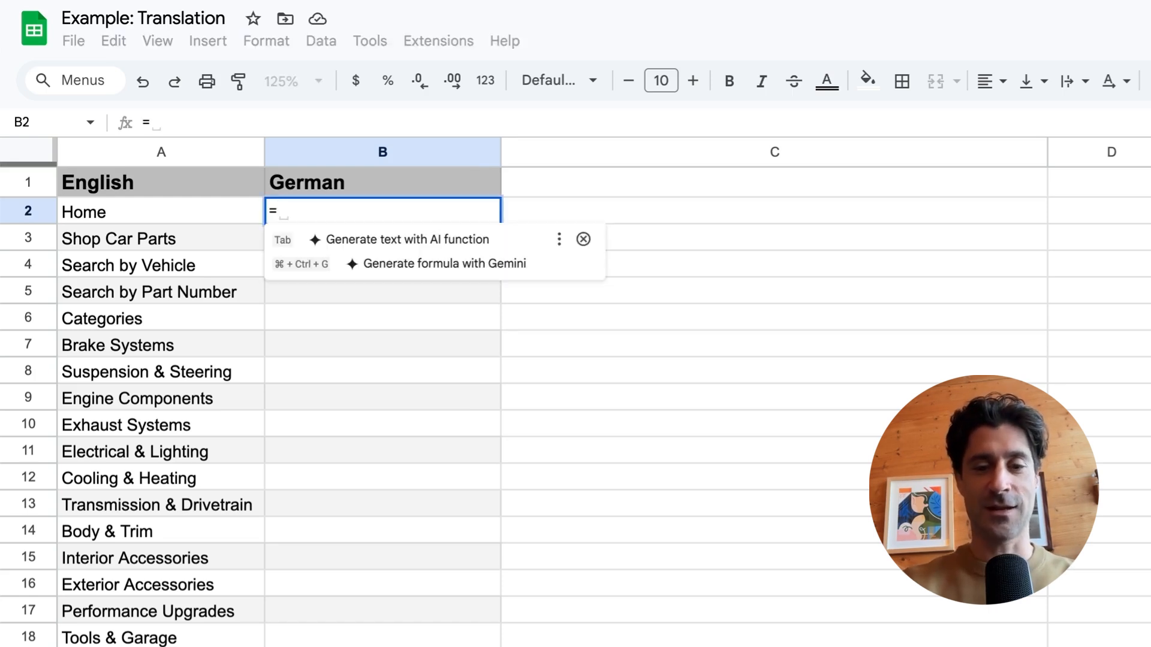
{"action": "type", "text": "AI"}
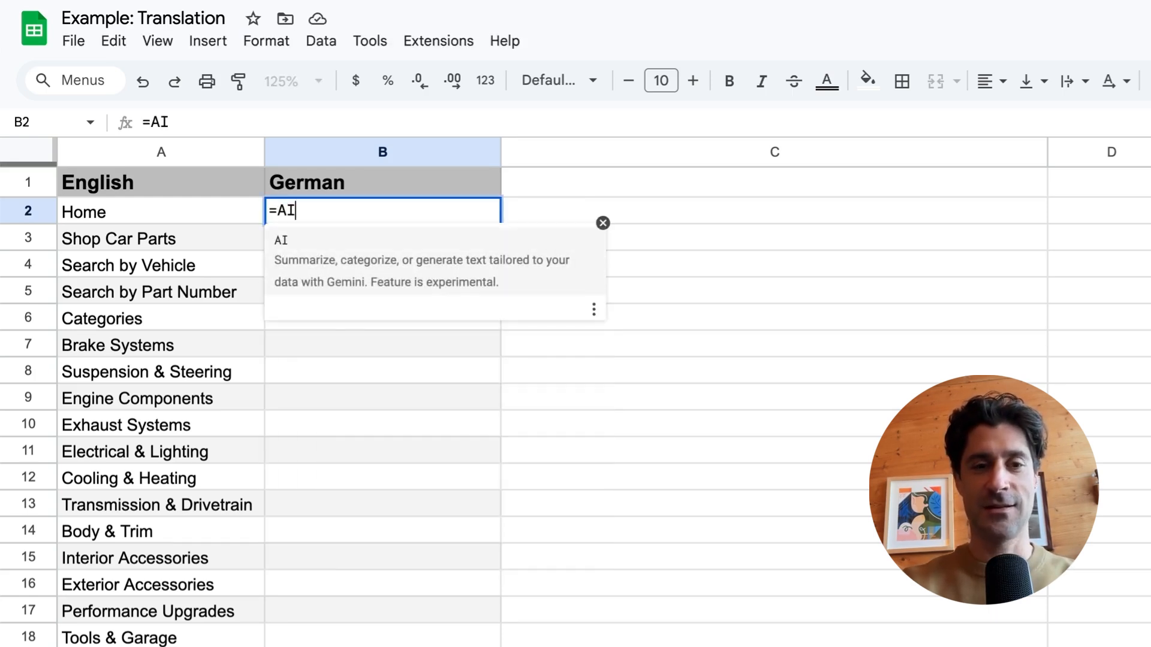
{"action": "type", "text": "(\"Transla"}
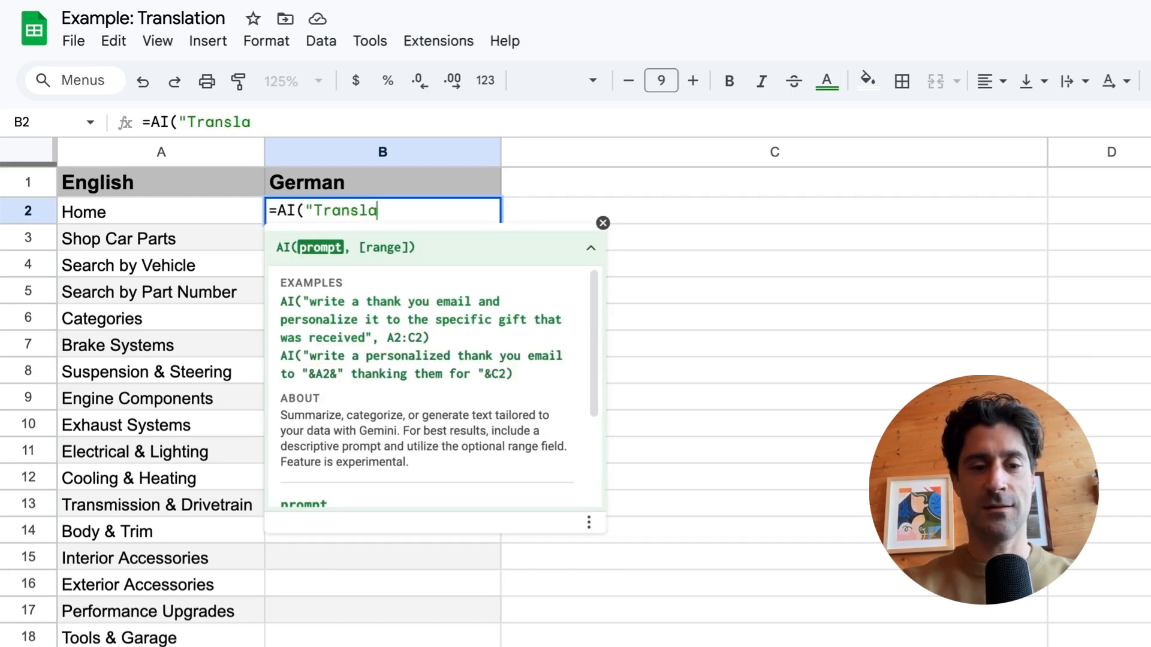
{"action": "type", "text": "te this "}
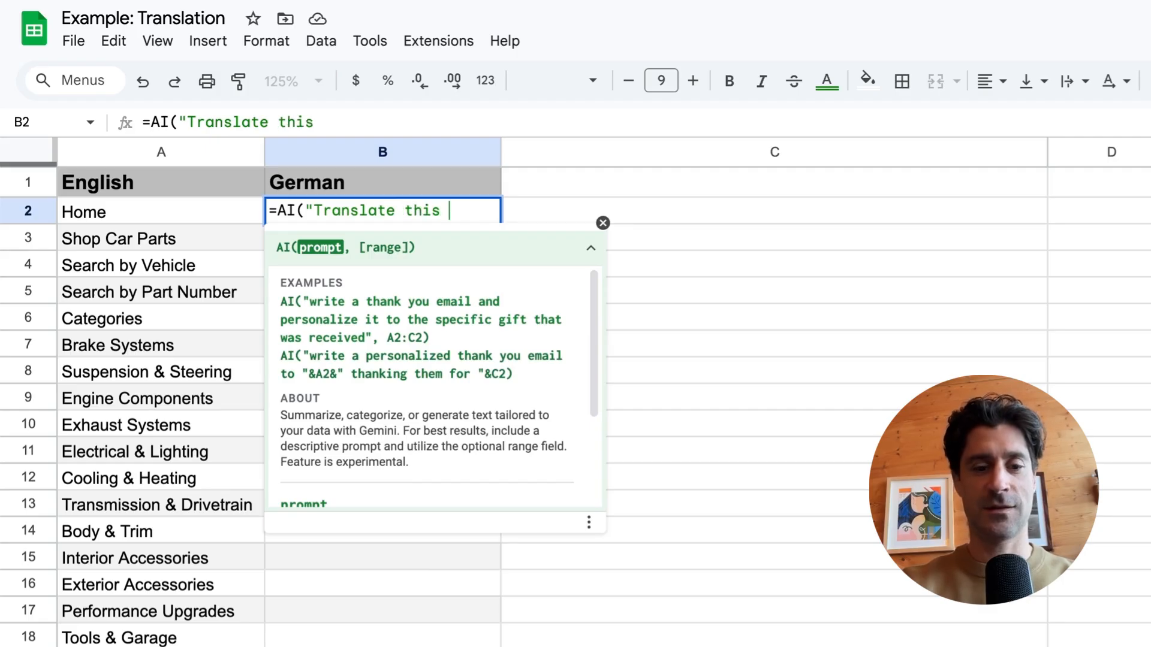
{"action": "type", "text": "string into "}
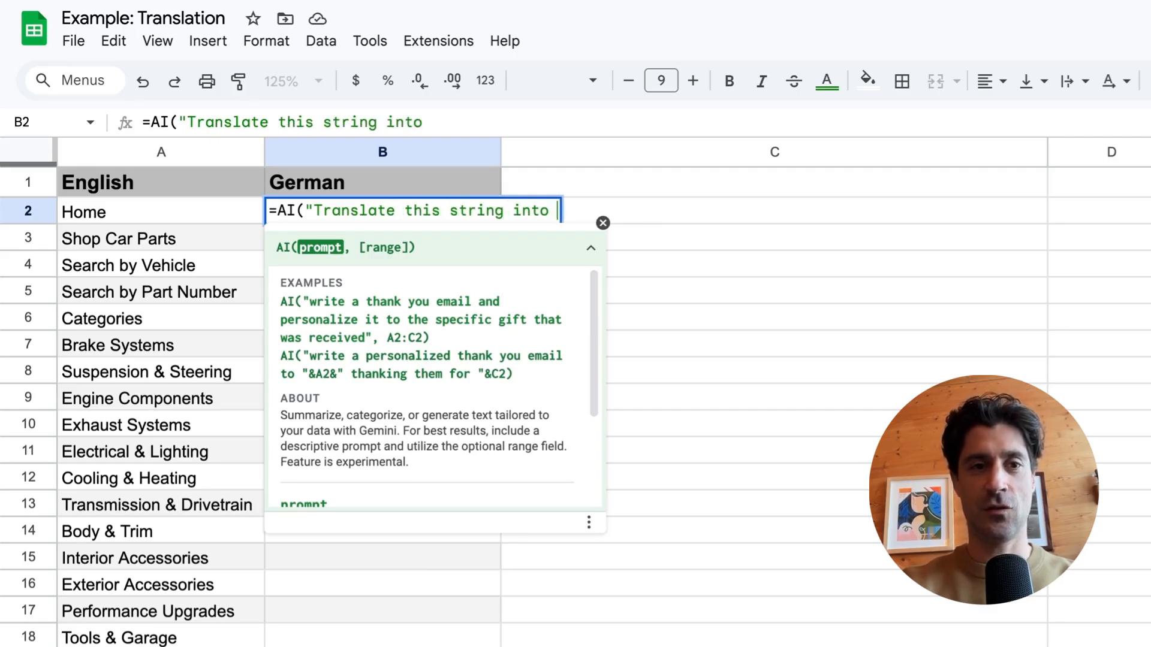
{"action": "type", "text": "German"}
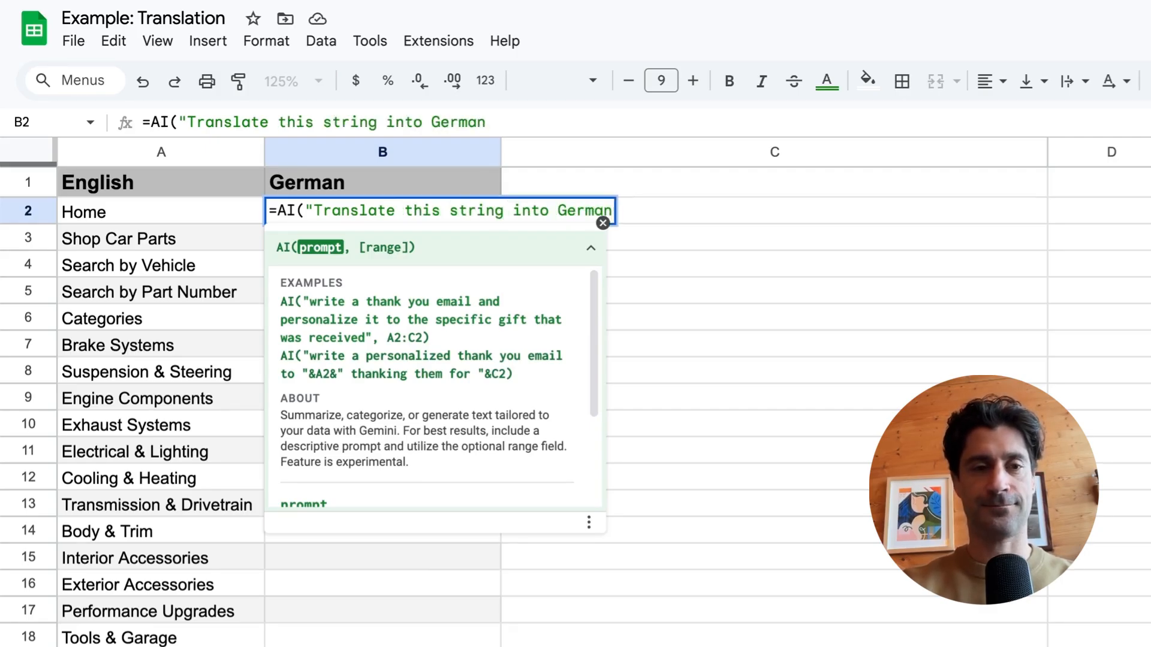
{"action": "type", "text": "."}
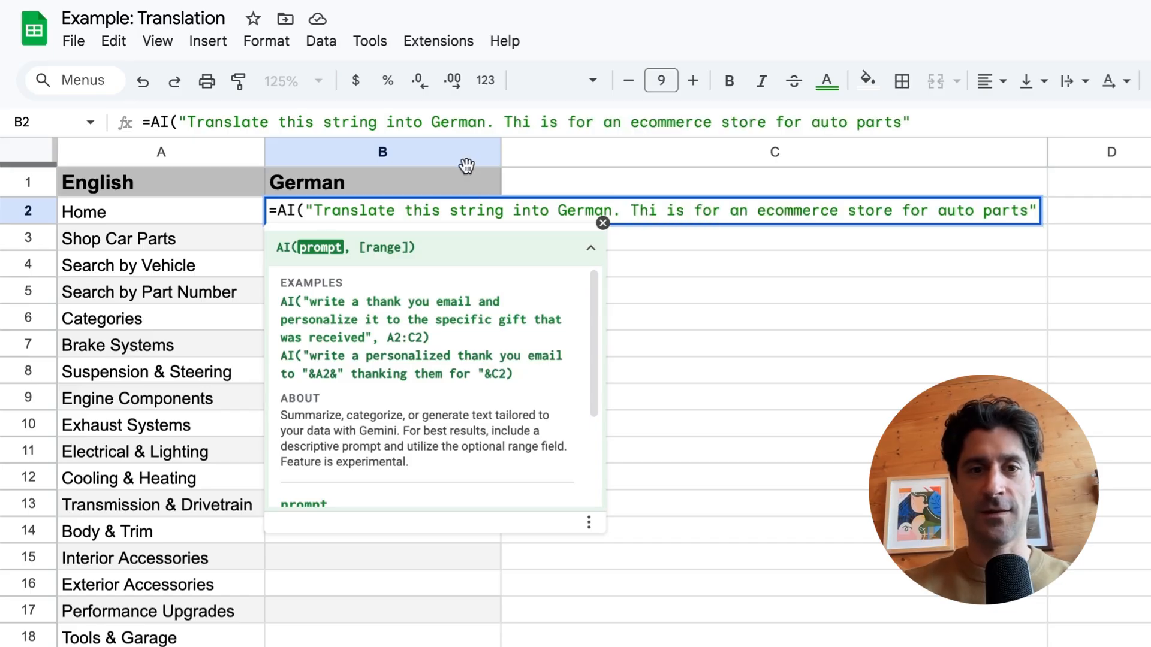
{"action": "left_click", "coordinate": [659, 211]}
{"action": "type", "text": "s"}
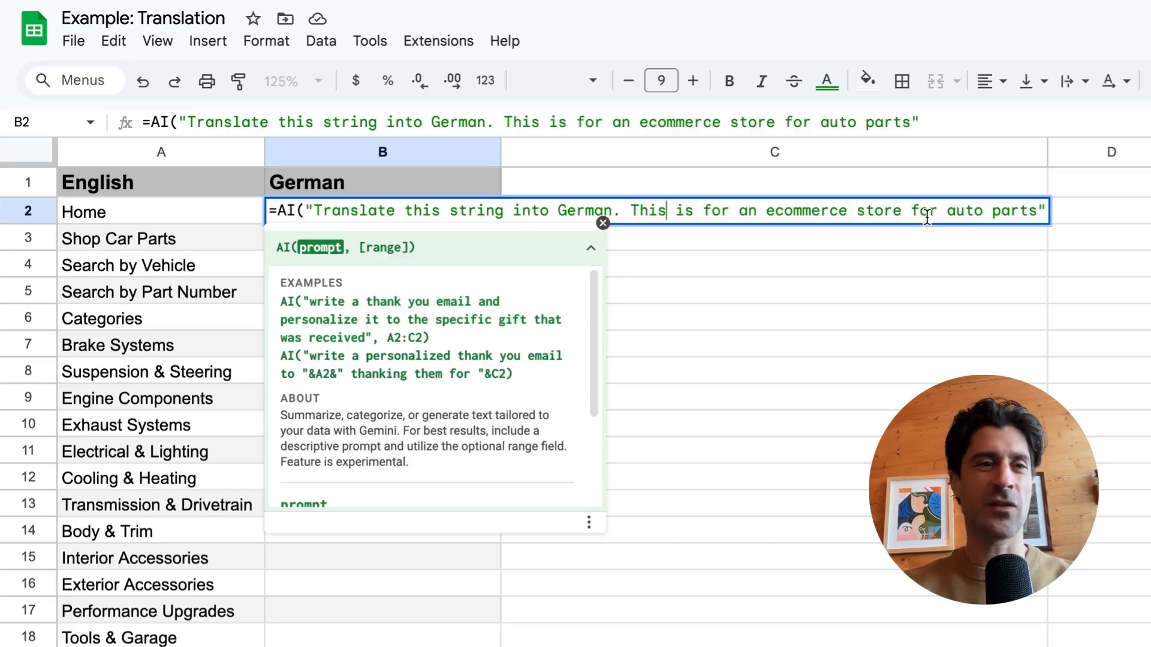
- Complete the AI formula in B2 with A2 as its range
{"action": "left_click", "coordinate": [1046, 209]}
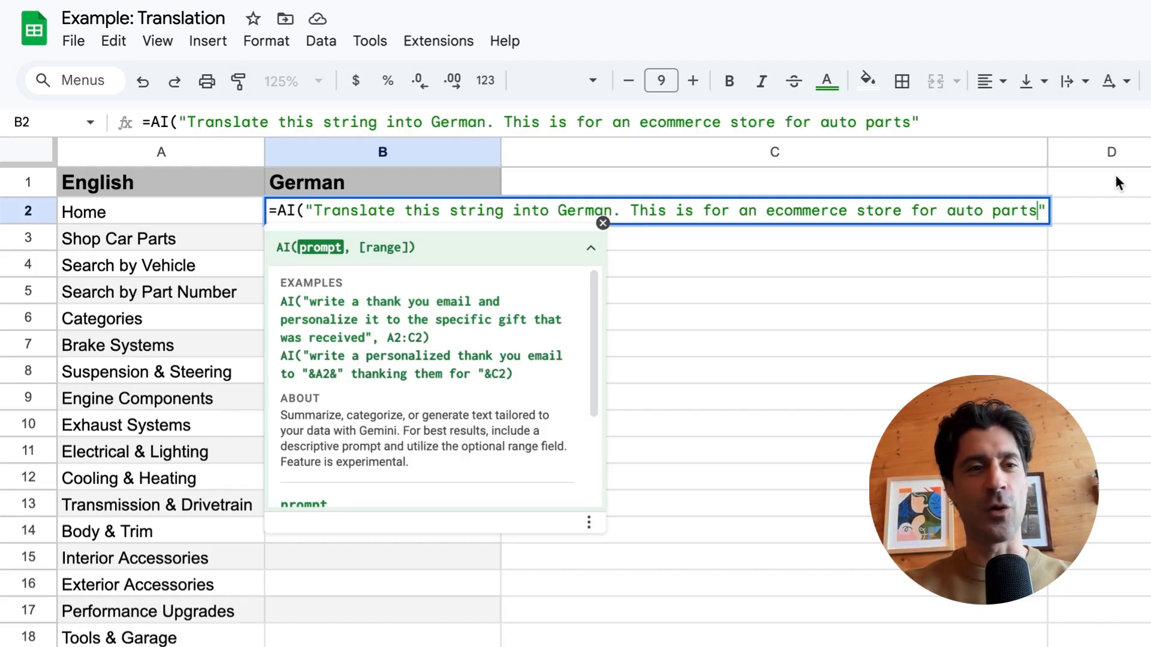
{"action": "type", "text": ","}
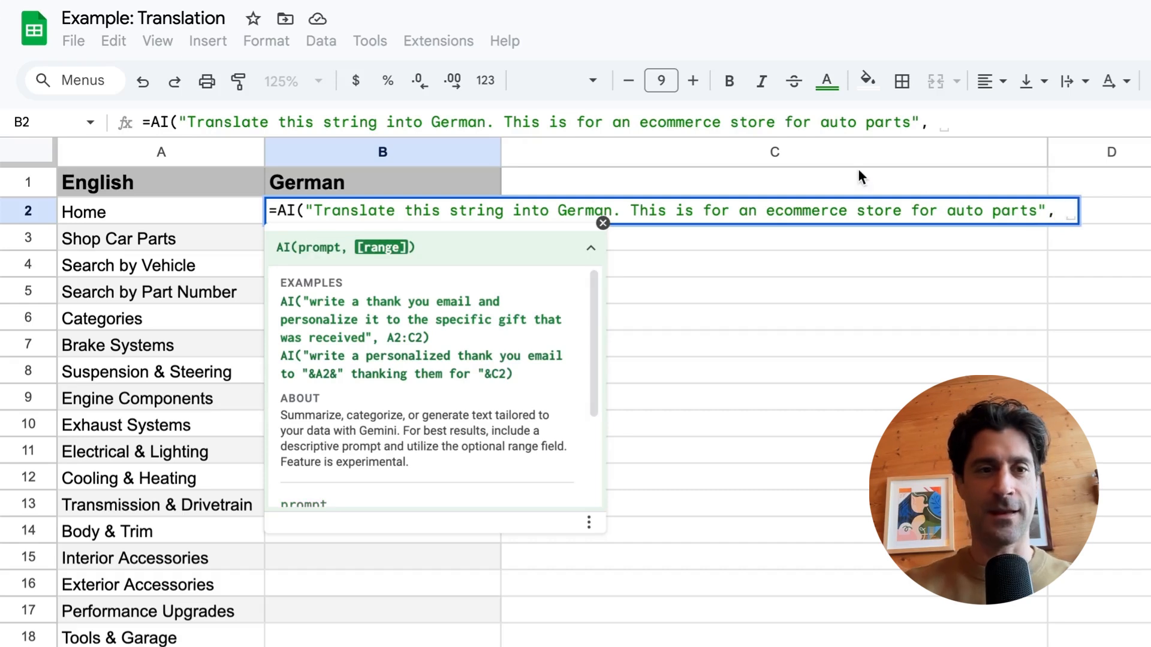
{"action": "left_click", "coordinate": [147, 214]}
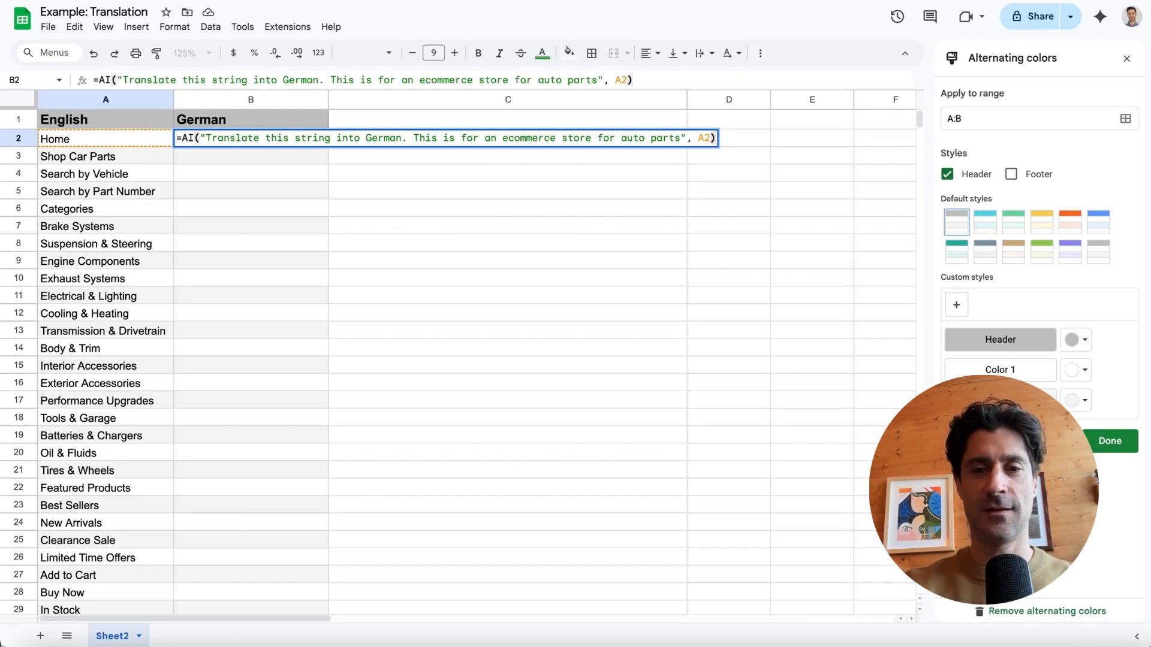
{"action": "key", "text": "Return"}
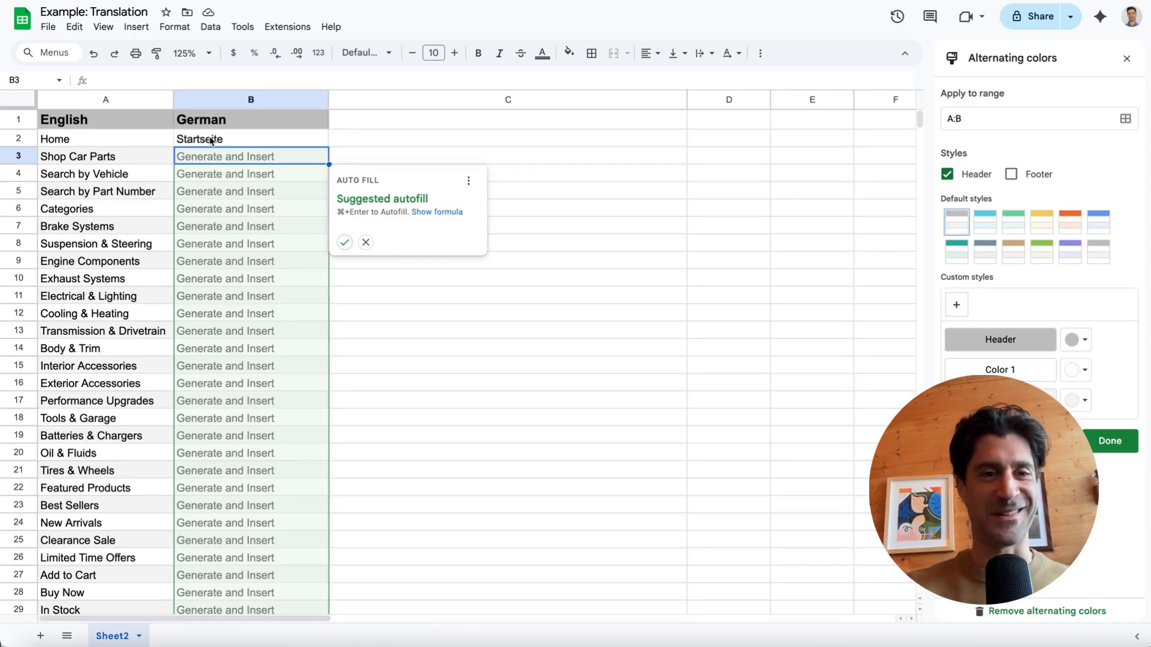
- Fill the suggested German translation formula down column B to row 110 and widen column B to fit its contents
{"action": "left_click", "coordinate": [345, 243]}
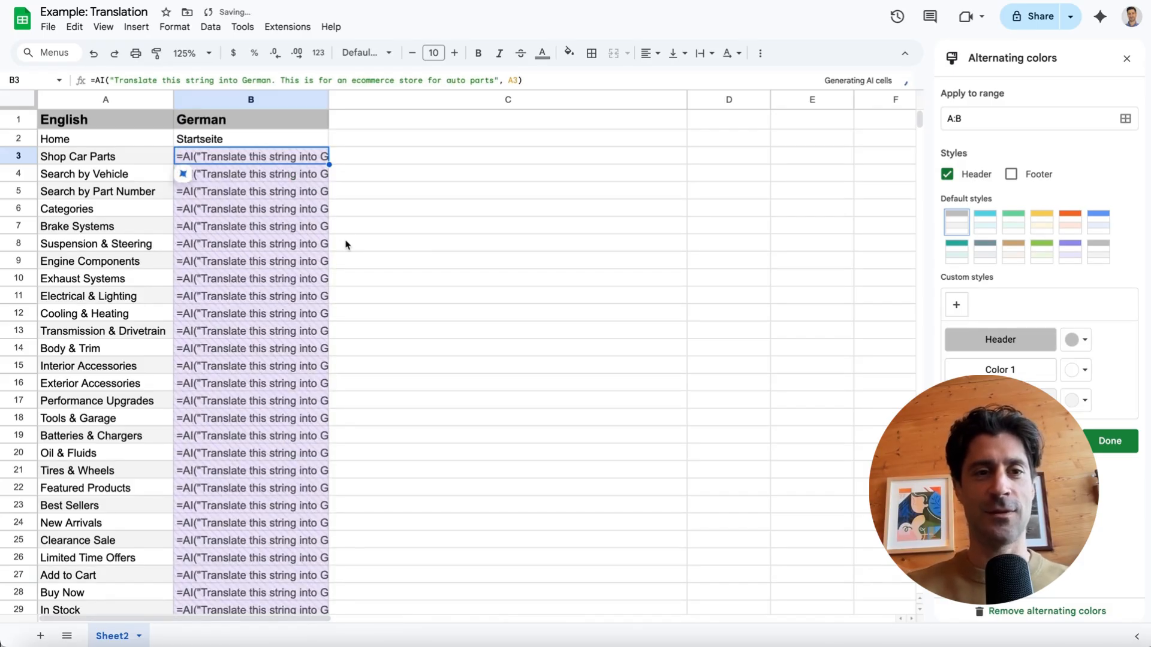
{"action": "double_click", "coordinate": [328, 99]}
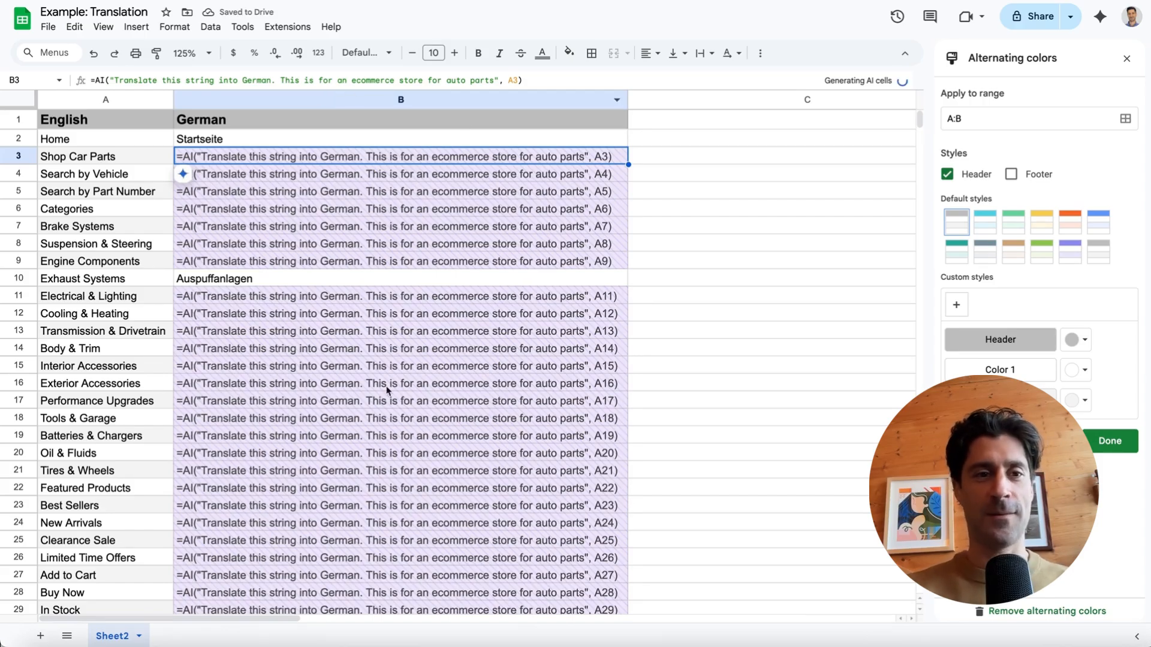
{"action": "scroll", "coordinate": [369, 395], "scroll_direction": "down", "scroll_amount": 5}
{"action": "scroll", "coordinate": [368, 400], "scroll_direction": "down", "scroll_amount": 12}
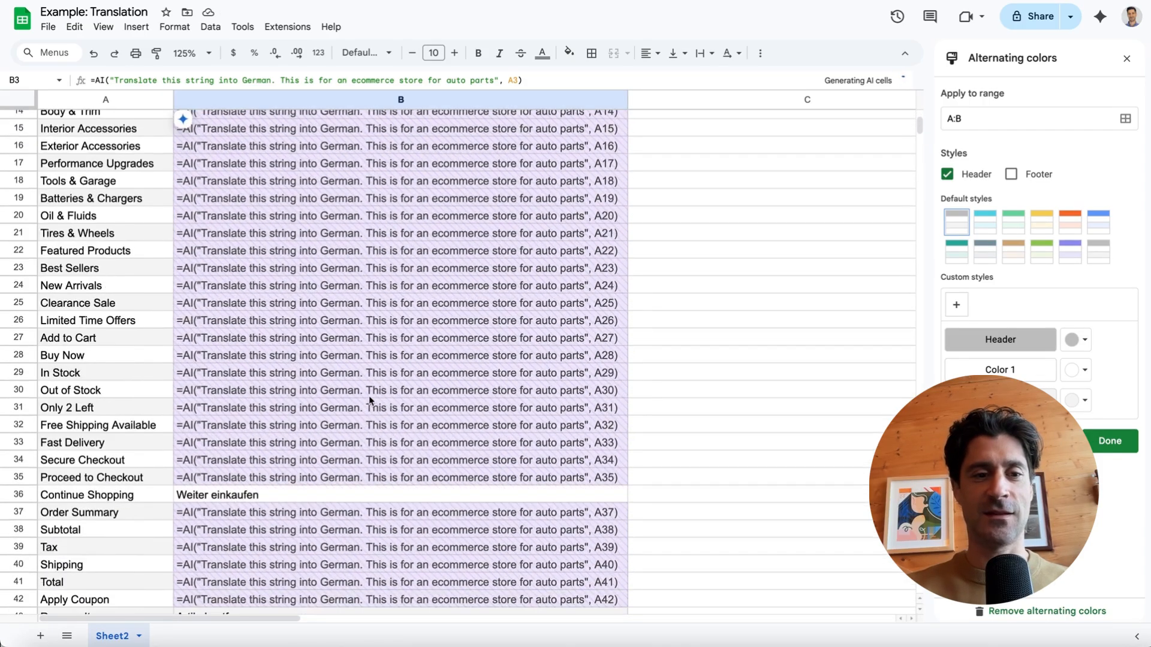
{"action": "scroll", "coordinate": [369, 401], "scroll_direction": "down", "scroll_amount": 15}
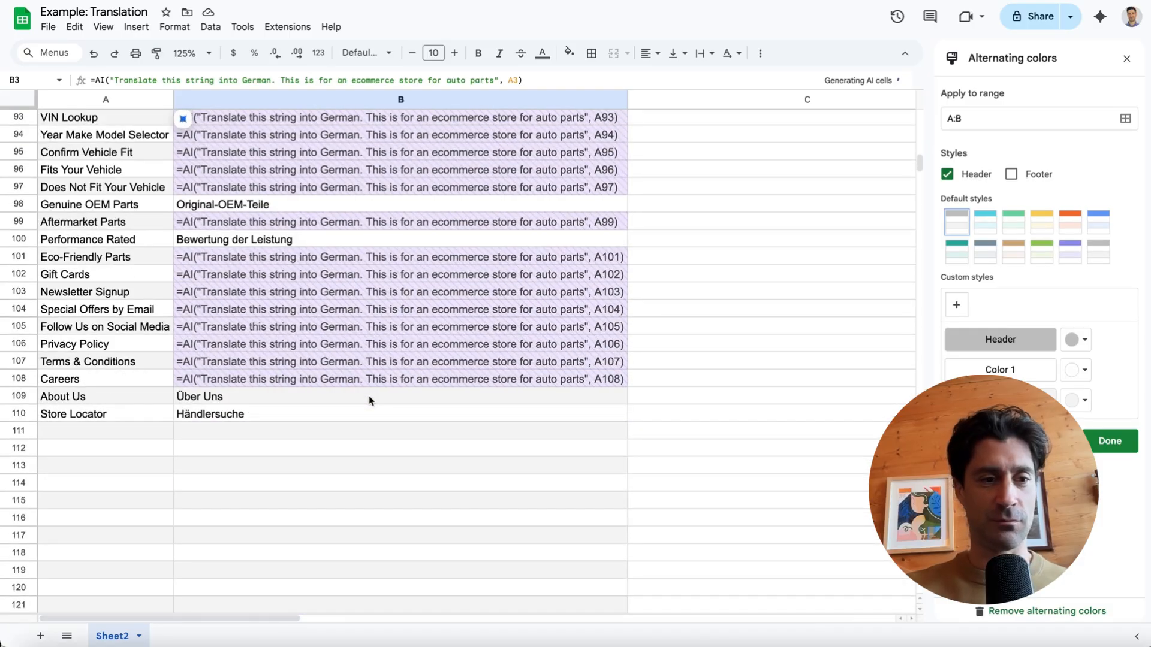
{"action": "scroll", "coordinate": [370, 401], "scroll_direction": "up", "scroll_amount": 20}
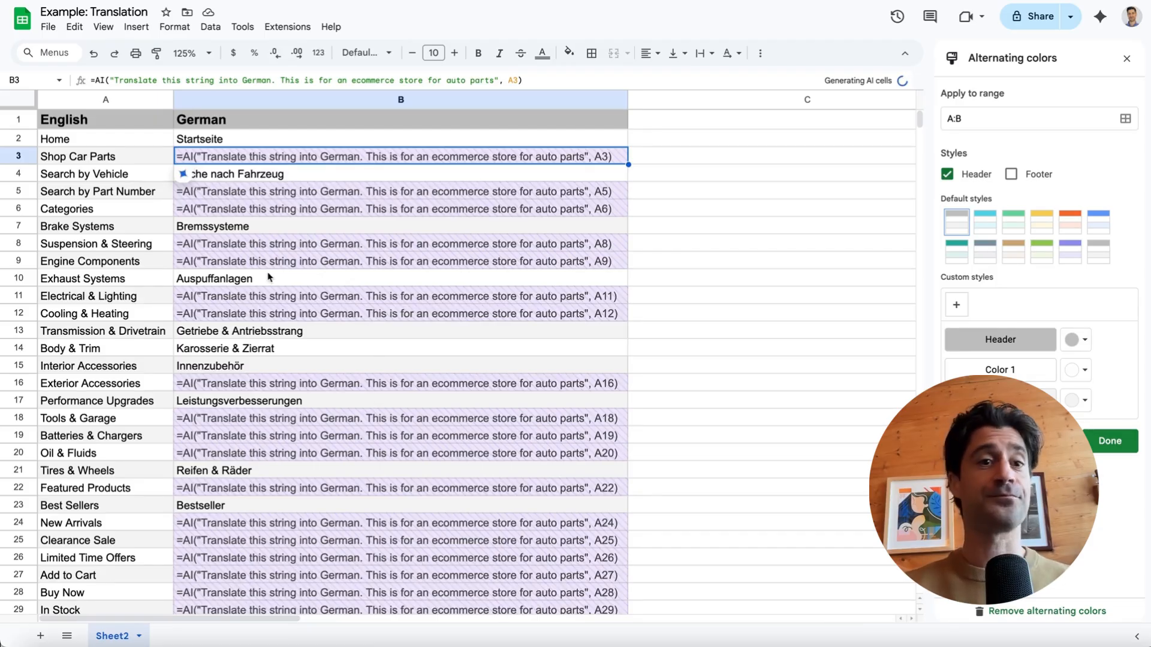
- Add the column header "French" in C1
{"action": "left_click", "coordinate": [276, 124]}
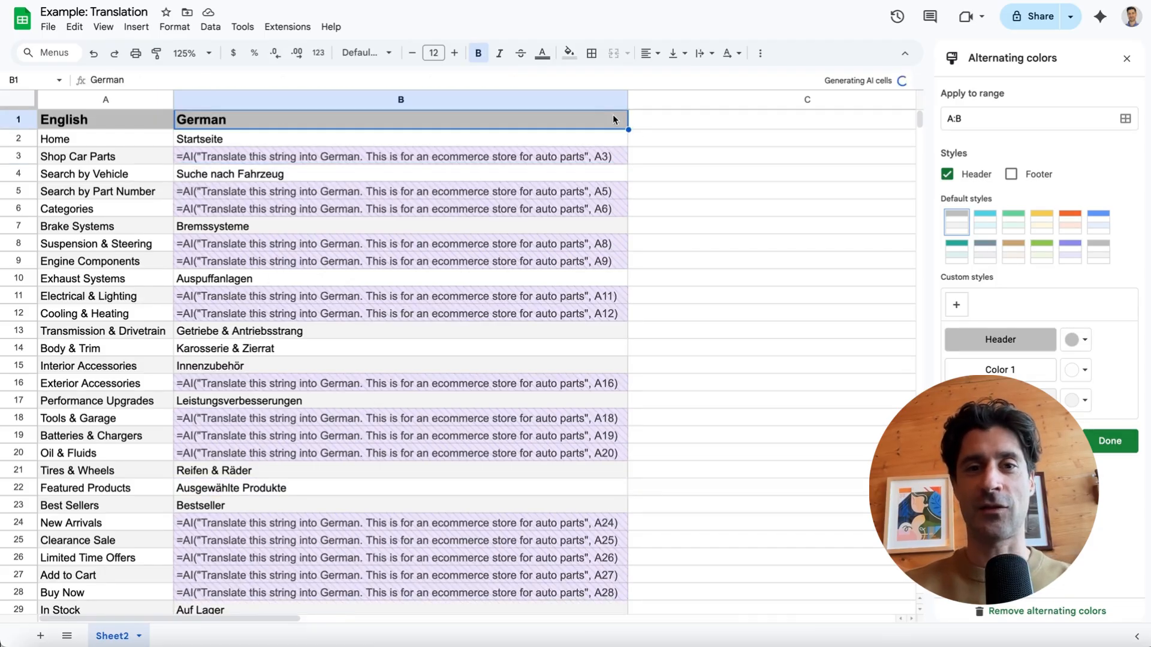
{"action": "left_click", "coordinate": [648, 123]}
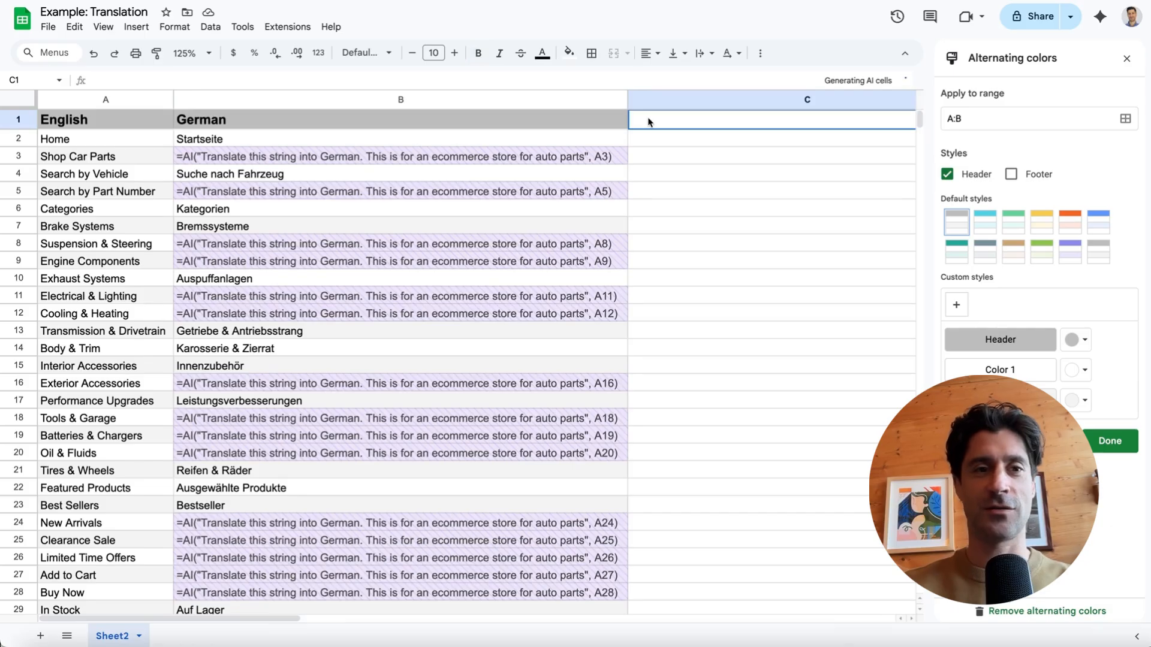
{"action": "type", "text": "Frencgh"}
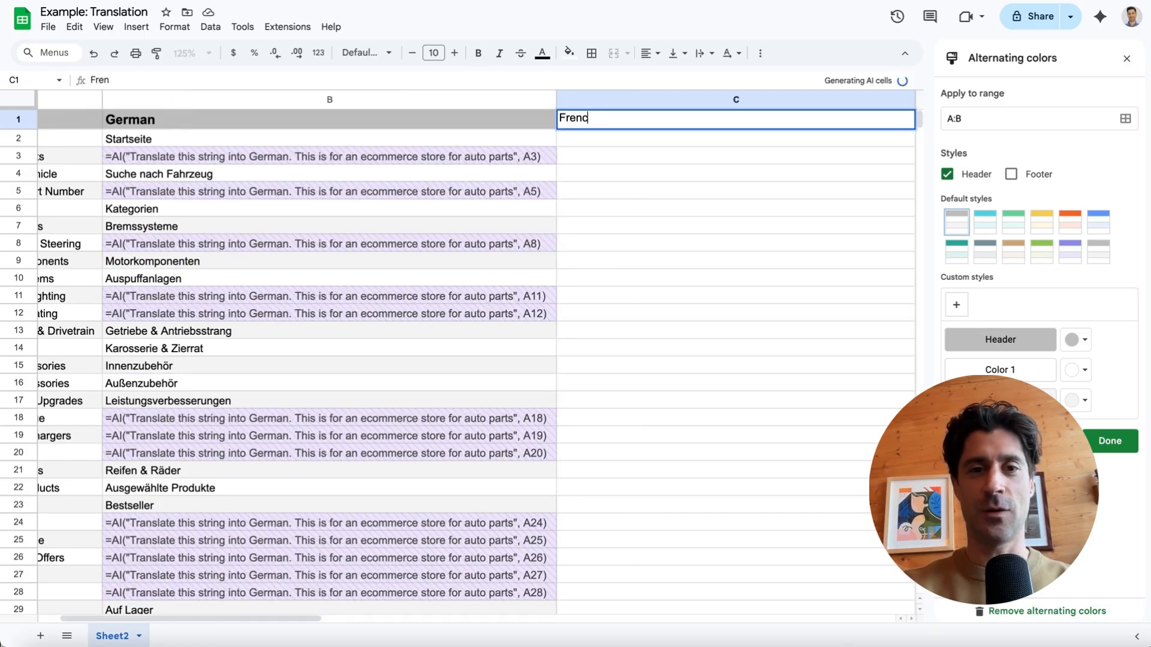
{"action": "key", "text": "BackSpace"}
{"action": "key", "text": "BackSpace"}
{"action": "type", "text": "h"}
{"action": "key", "text": "Return"}
- Copy the full AI translation formula text from B2 into C2, keeping the reference to A2
{"action": "key", "text": "Left"}
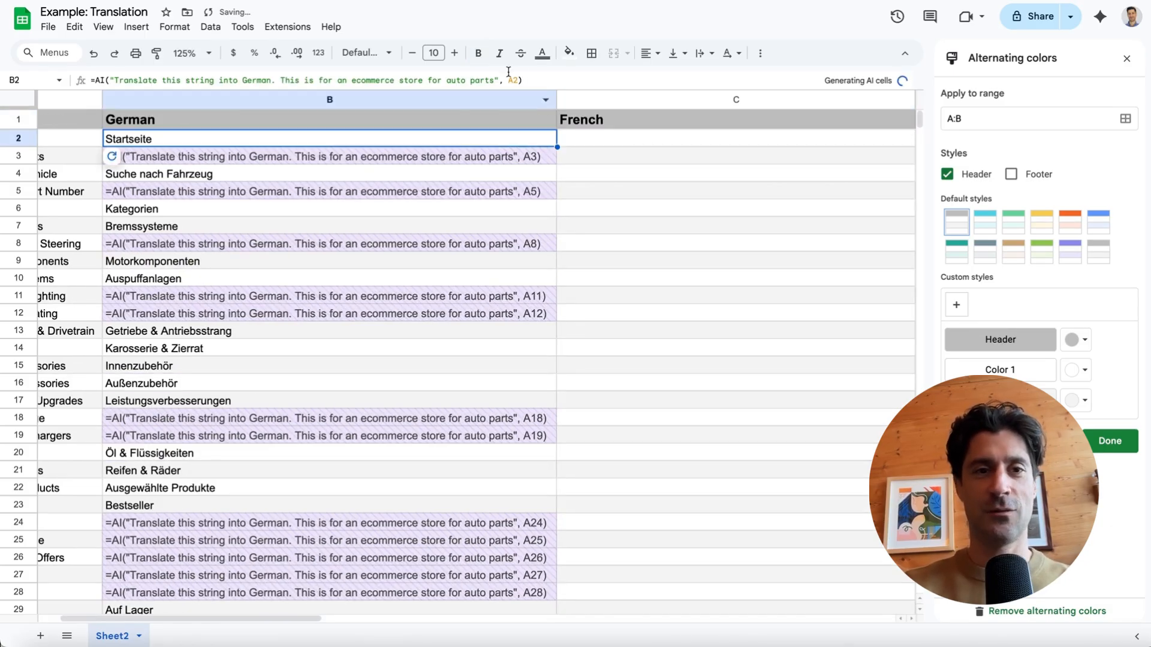
{"action": "left_click", "coordinate": [567, 77]}
{"action": "left_click_drag", "start_coordinate": [568, 78], "coordinate": [57, 69]}
{"action": "key", "text": "super+c"}
{"action": "key", "text": "Tab"}
{"action": "left_click", "coordinate": [545, 73]}
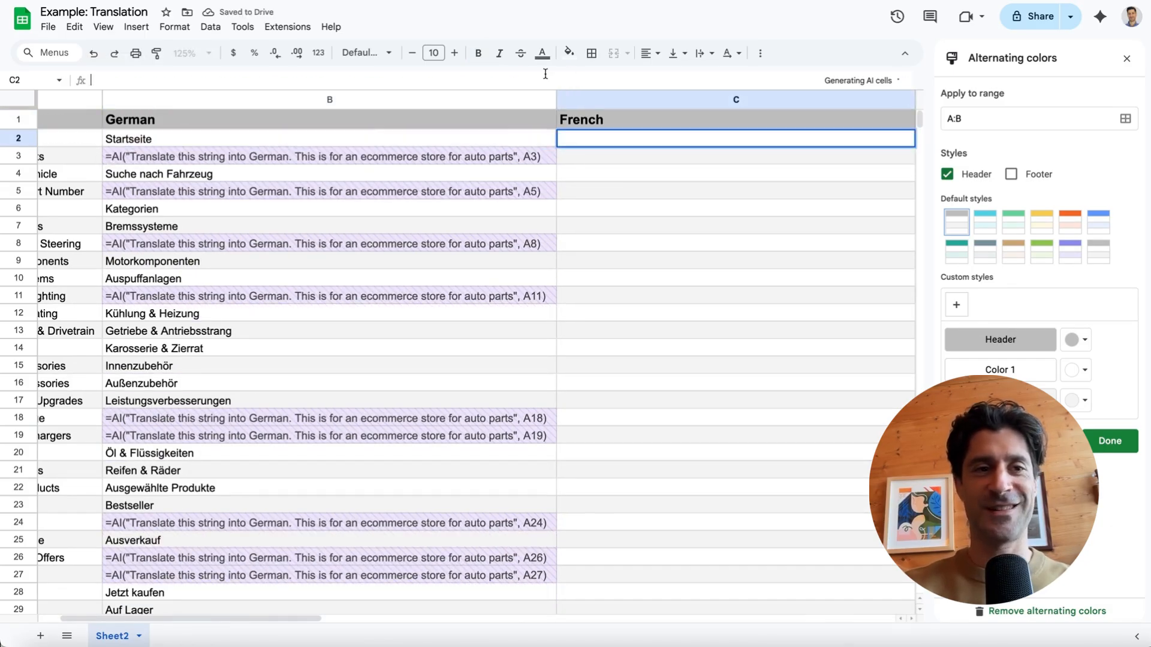
{"action": "key", "text": "super+v"}
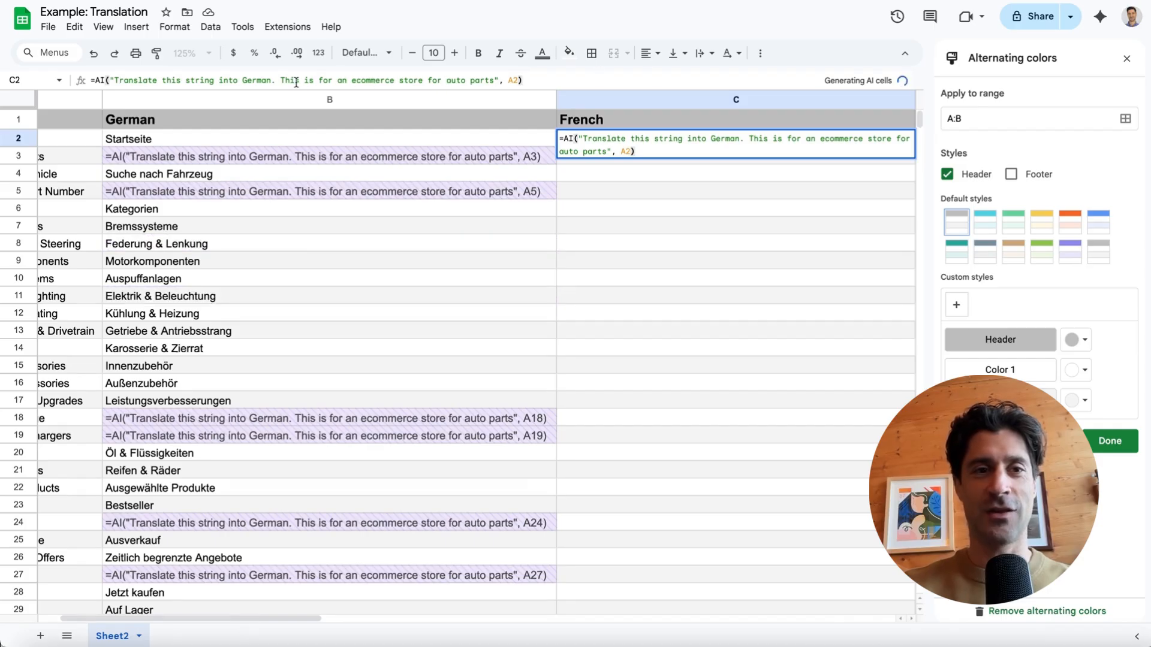
- Set the target language in the C2 formula's prompt to French
{"action": "double_click", "coordinate": [249, 80]}
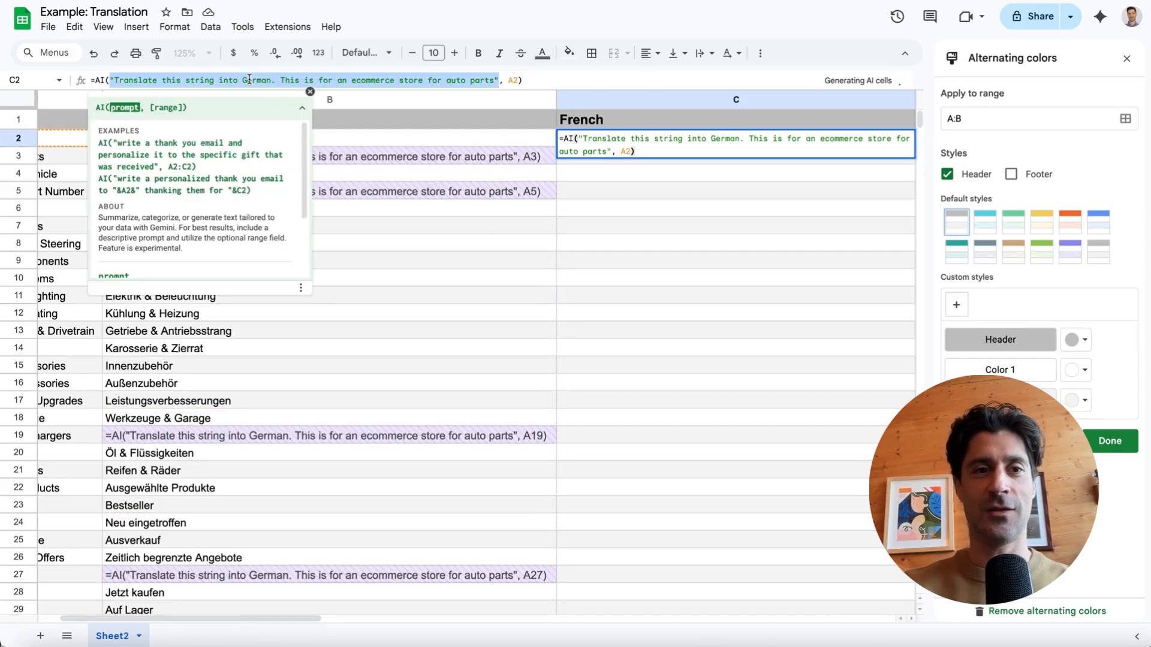
{"action": "double_click", "coordinate": [256, 80]}
{"action": "type", "text": "French"}
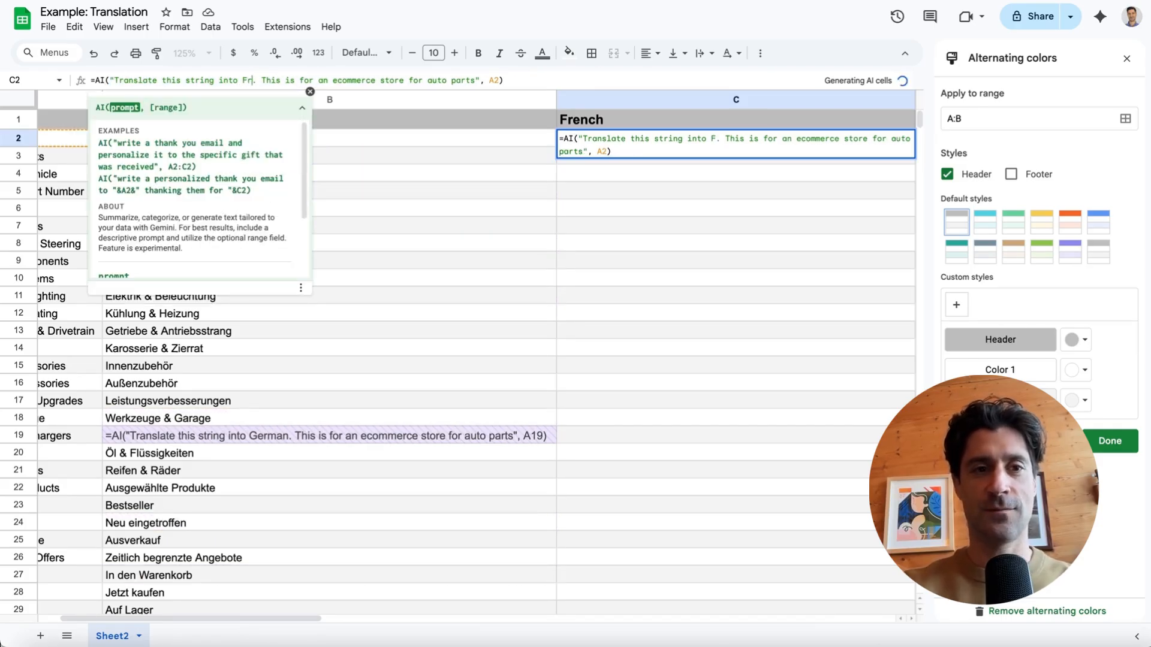
{"action": "key", "text": "Return"}
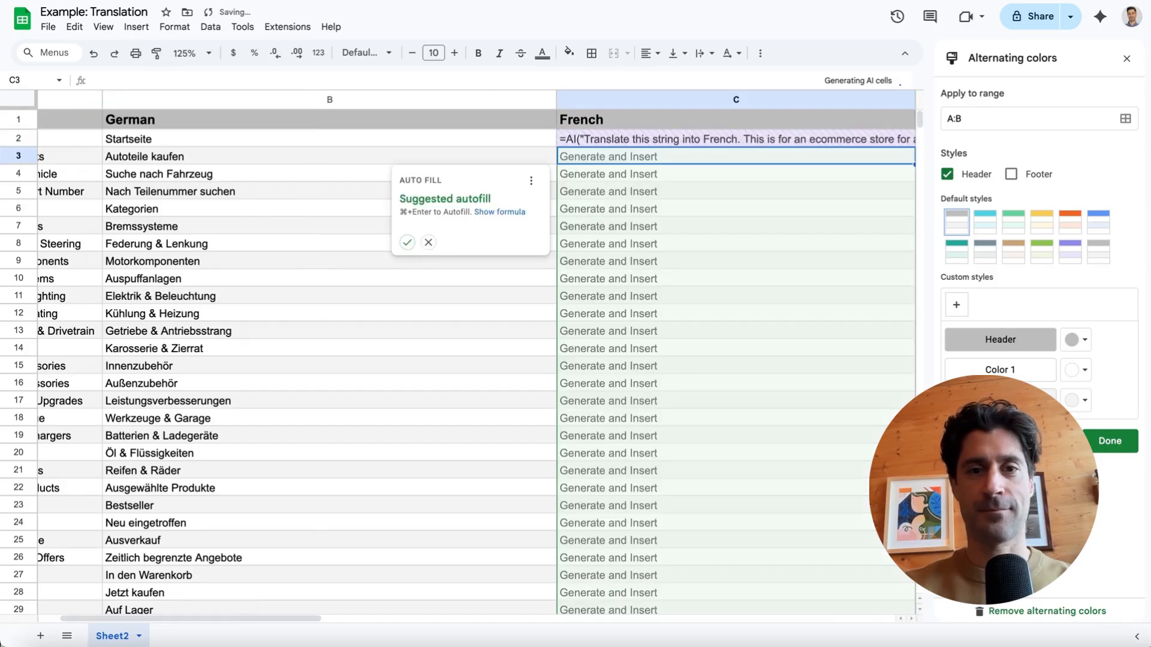
- Fill the suggested French translation formula down column C and narrow column B
{"action": "left_click", "coordinate": [408, 242]}
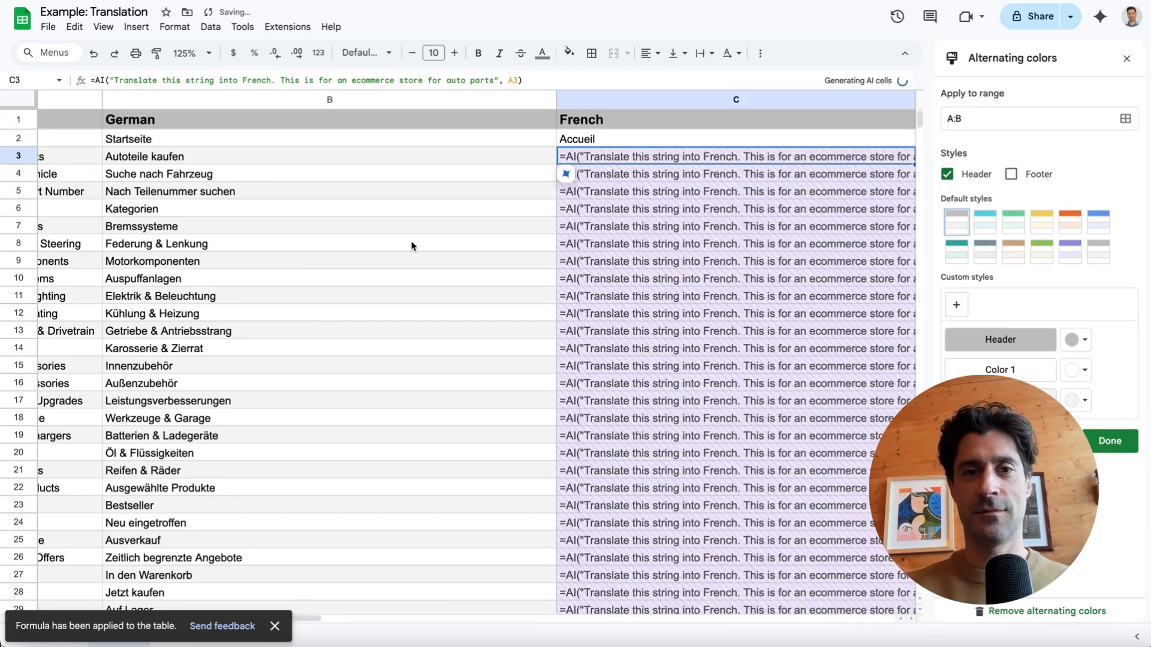
{"action": "left_click_drag", "start_coordinate": [556, 99], "coordinate": [334, 100]}
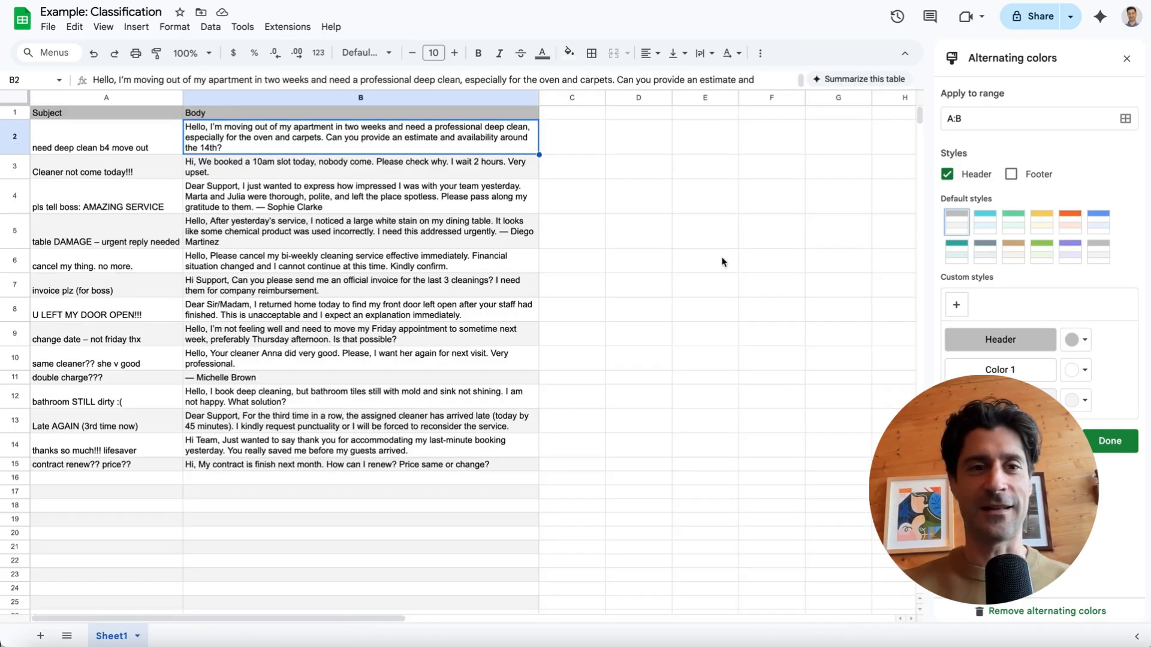
- Add the column header "Sentiment" in C1 of the Example: Classification spreadsheet
{"action": "left_click", "coordinate": [103, 26]}
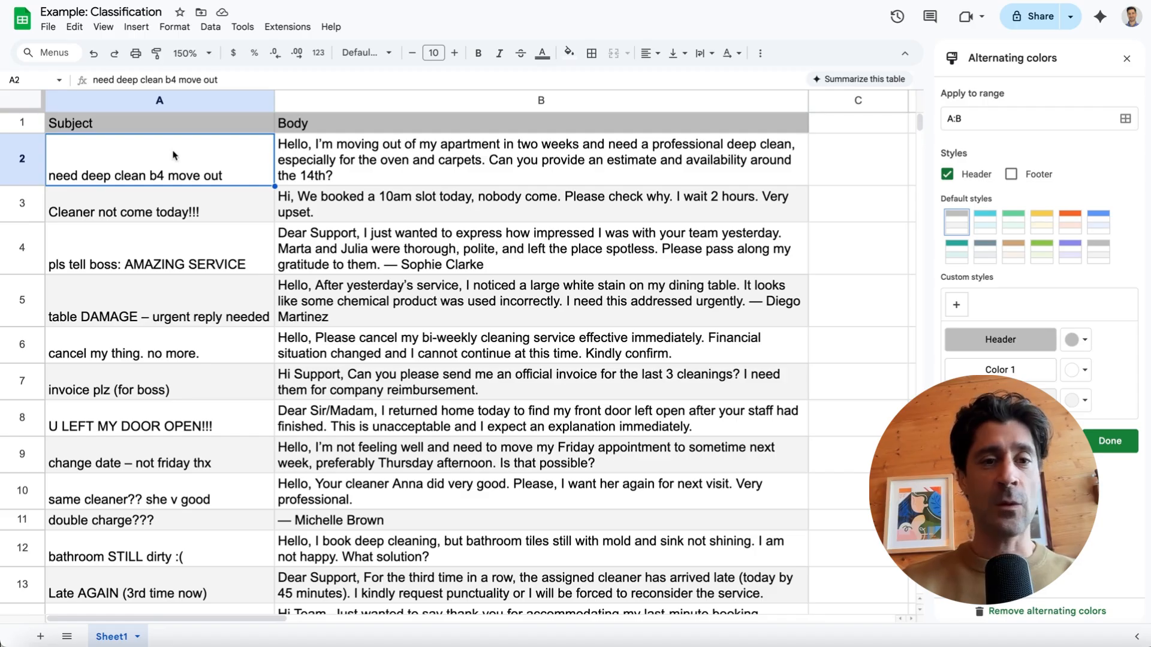
{"action": "left_click", "coordinate": [841, 158]}
{"action": "left_click", "coordinate": [843, 123]}
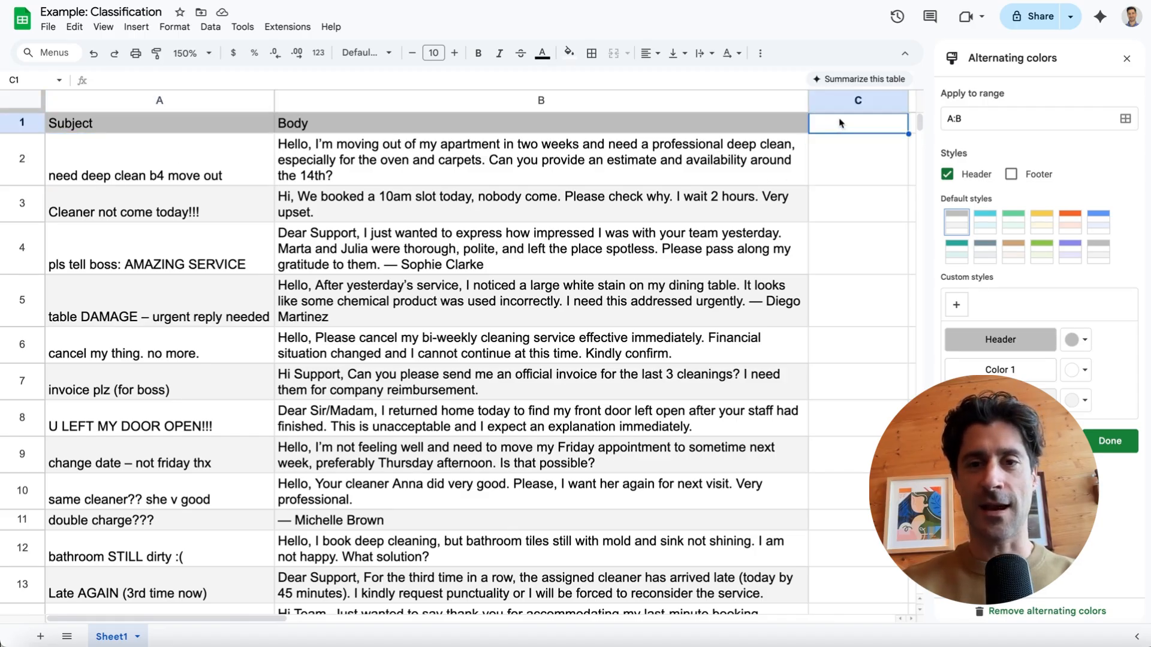
{"action": "type", "text": "Sentiment"}
{"action": "key", "text": "Return"}
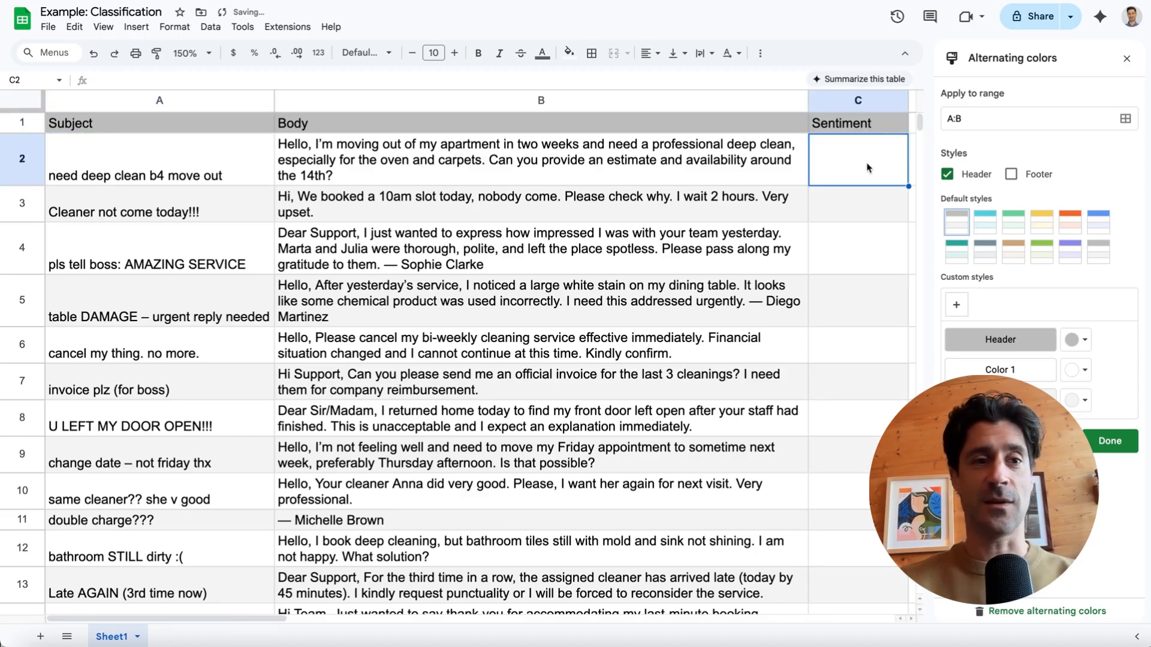
- Start an AI formula in C2 with the prompt "Classify the sentiment of this email for a cleaning service company"
{"action": "type", "text": "=AI"}
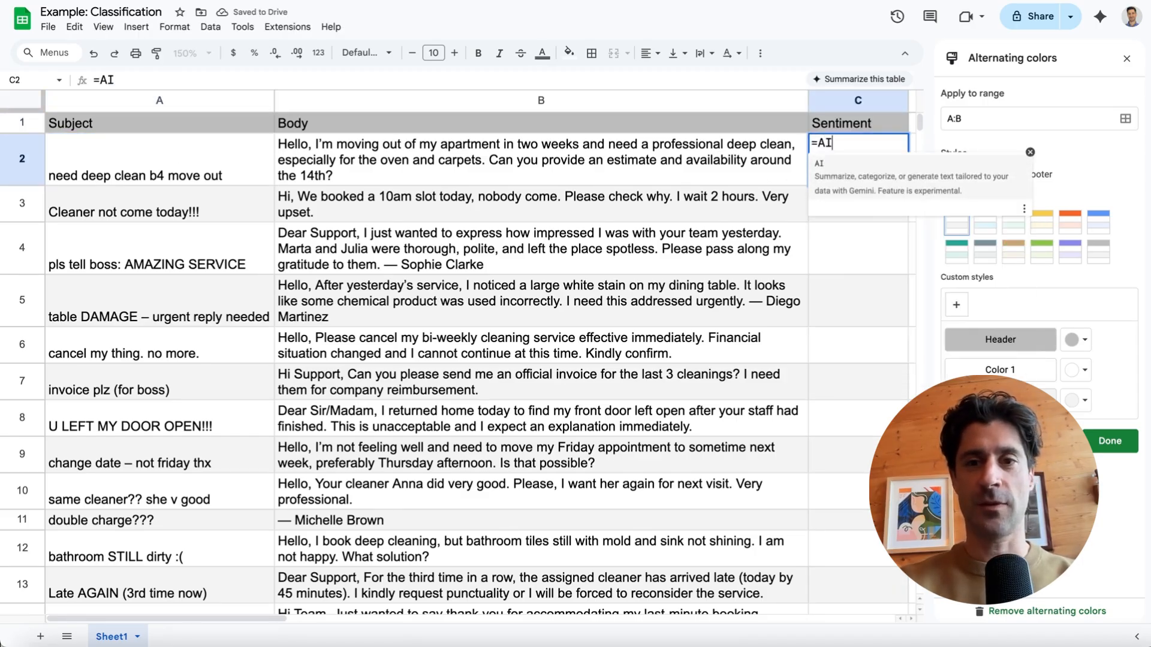
{"action": "type", "text": "(\"Classify"}
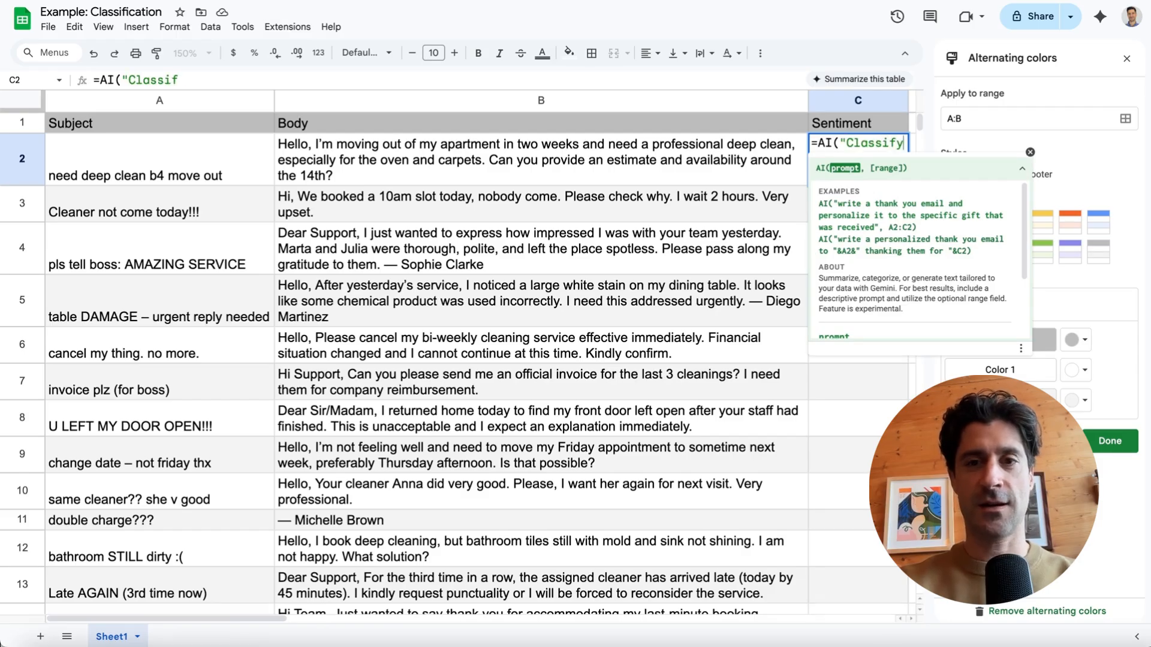
{"action": "type", "text": " the sentiment"}
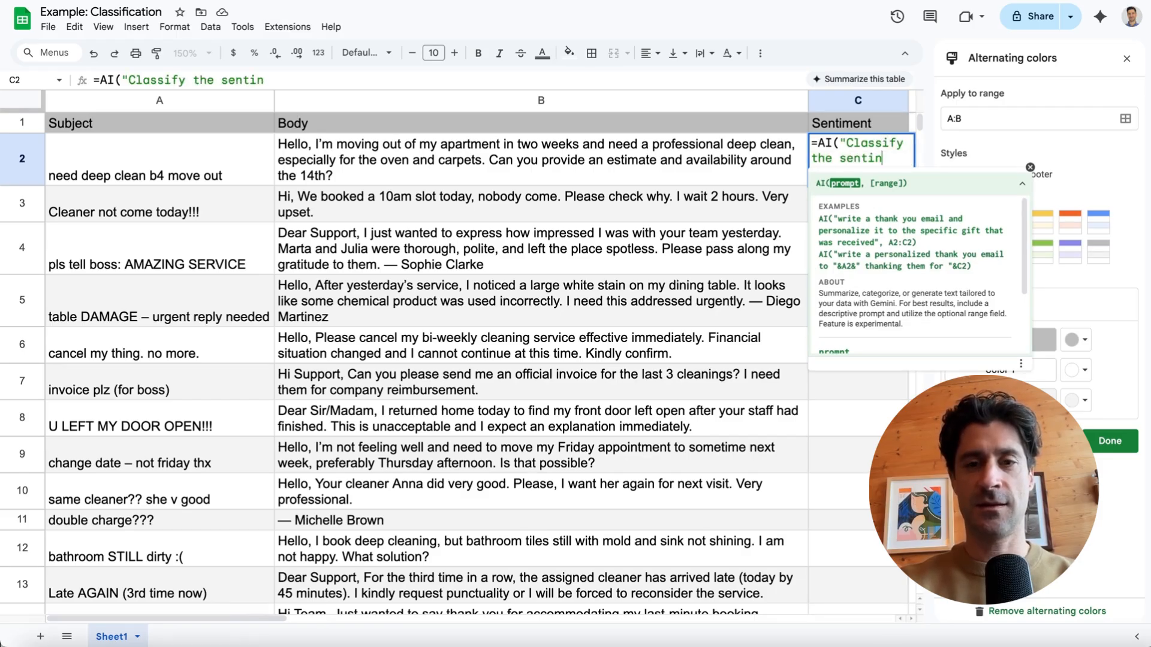
{"action": "type", "text": " of t"}
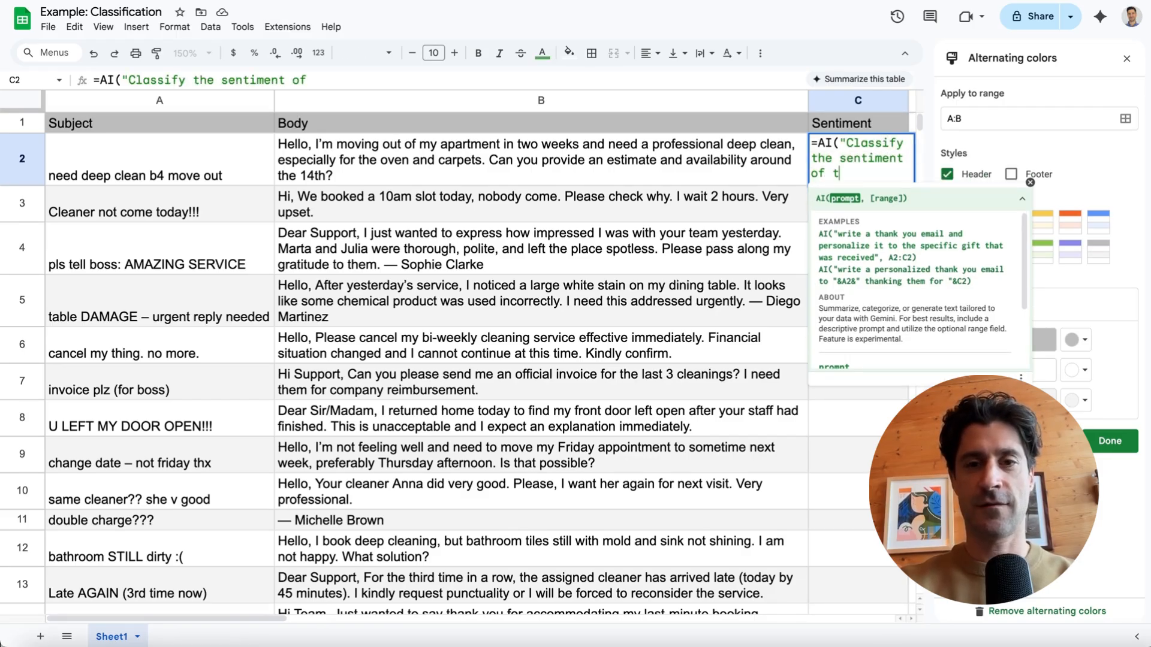
{"action": "type", "text": "his ema"}
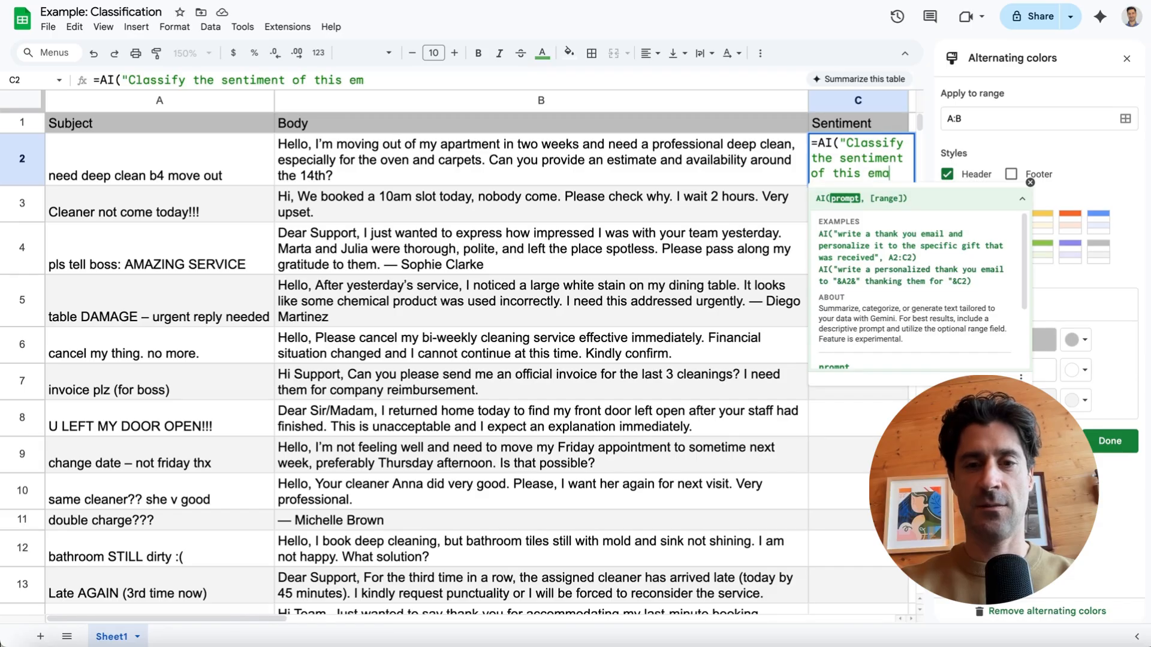
{"action": "type", "text": "il for a "}
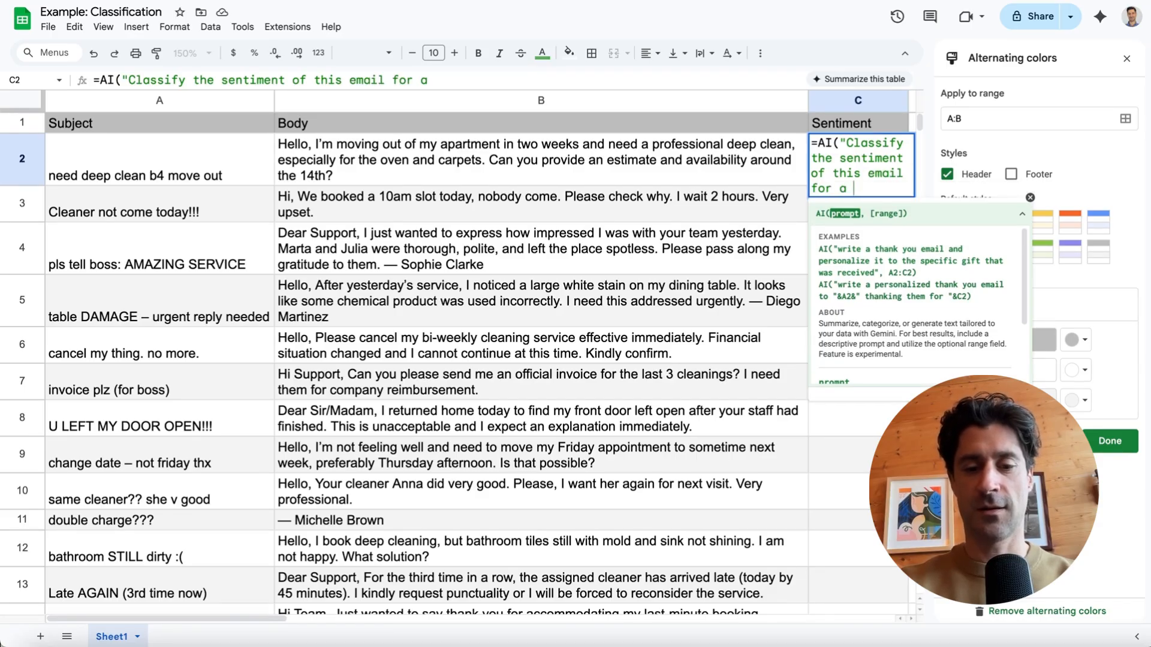
{"action": "type", "text": "cleaning s"}
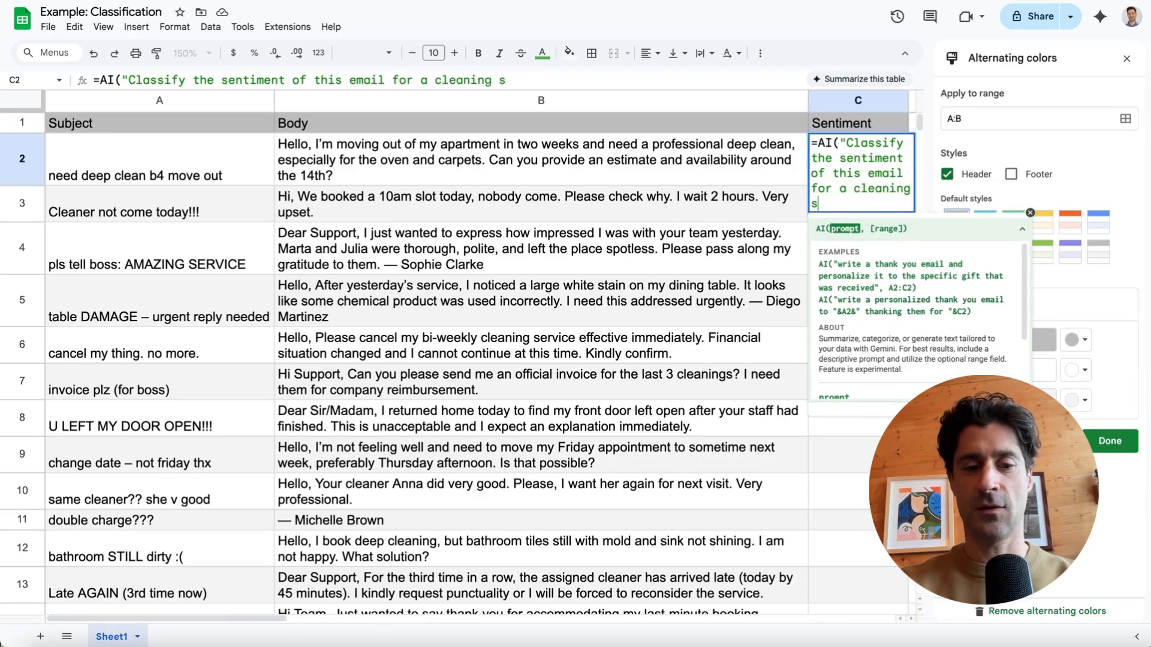
{"action": "type", "text": "ervcie"}
{"action": "key", "text": "BackSpace"}
{"action": "key", "text": "BackSpace"}
{"action": "key", "text": "BackSpace"}
{"action": "key", "text": "BackSpace"}
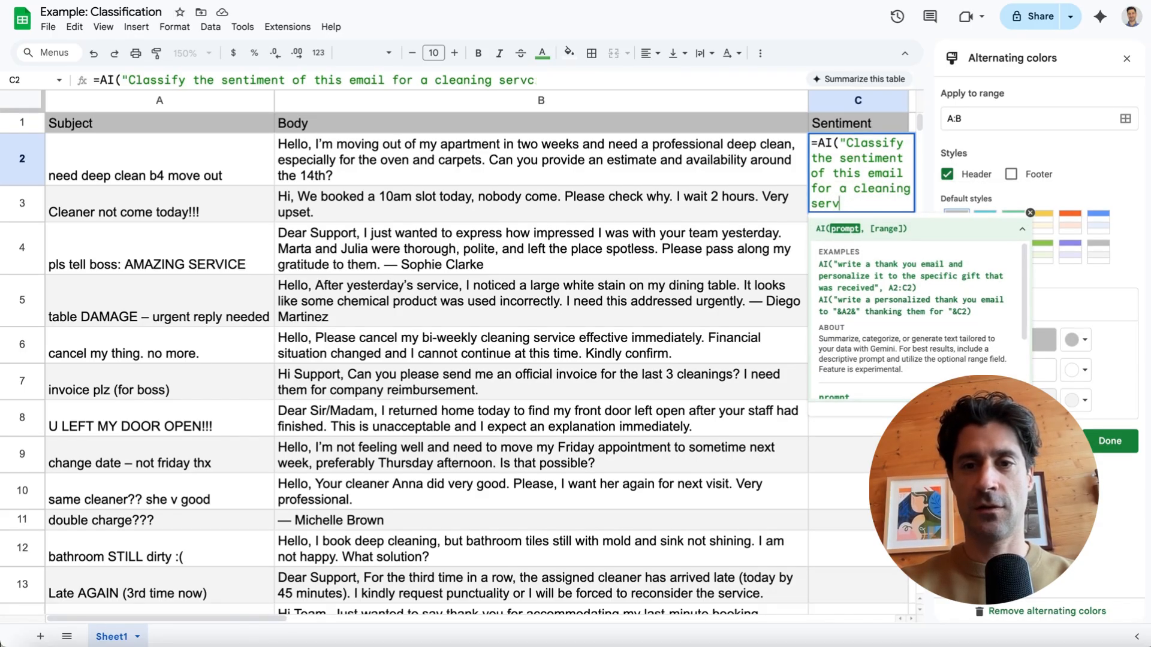
{"action": "type", "text": "ice company"}
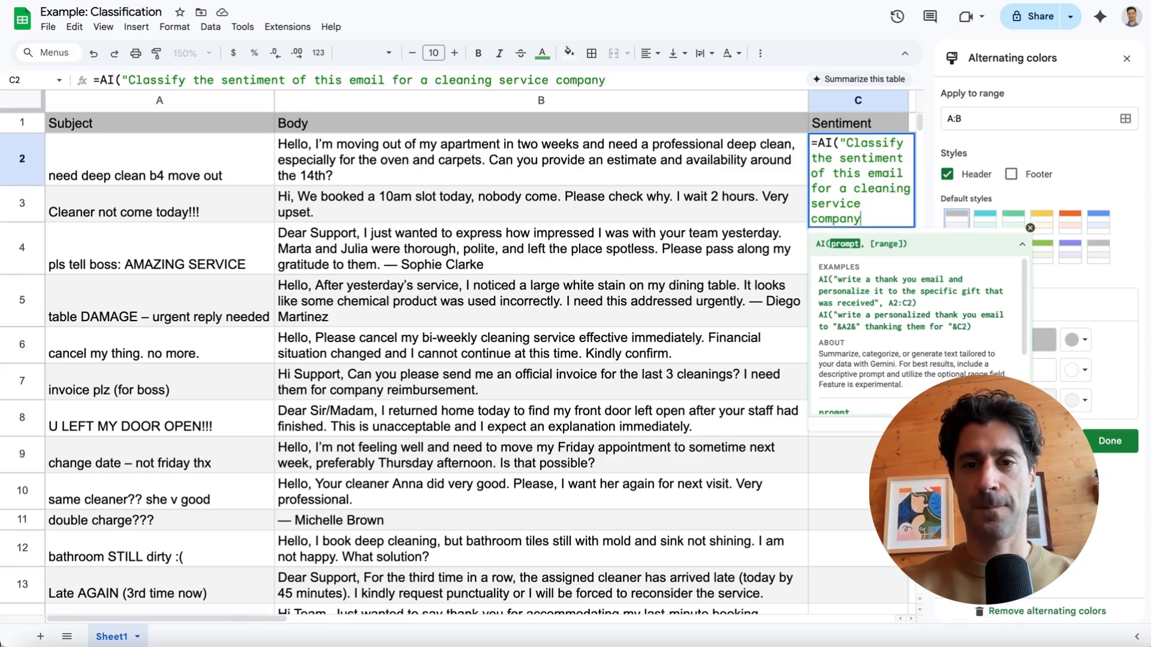
- Complete the C2 sentiment formula with the subject and body range A2:B2 as its second argument
{"action": "type", "text": "\","}
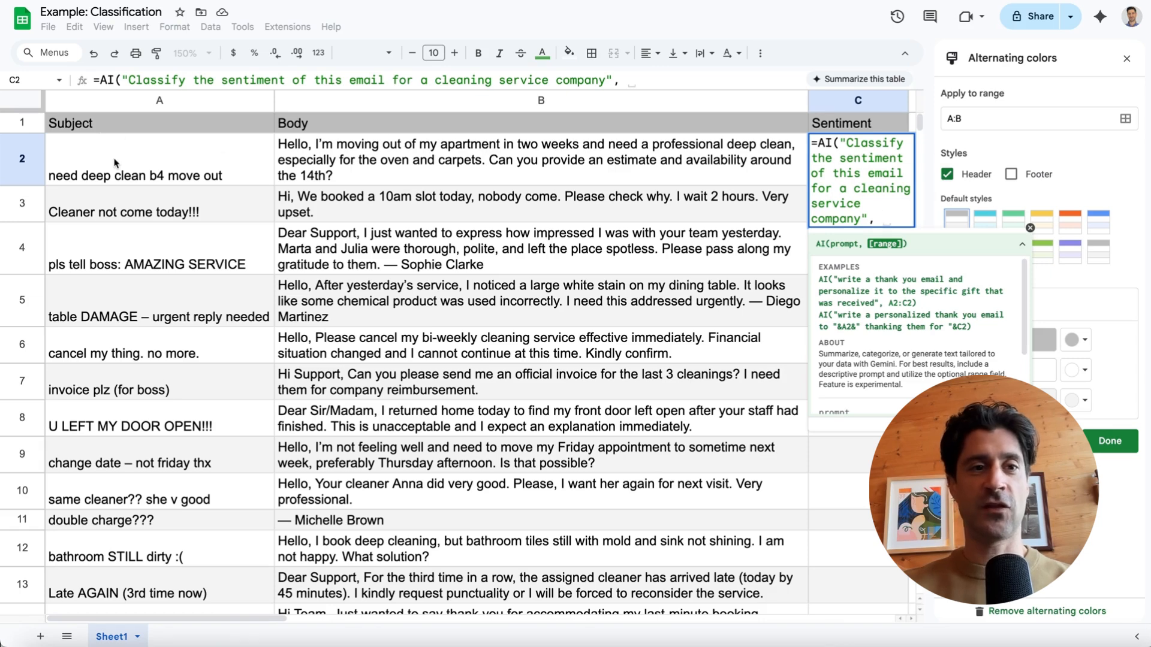
{"action": "left_click", "coordinate": [193, 165]}
{"action": "left_click_drag", "start_coordinate": [193, 165], "coordinate": [393, 155]}
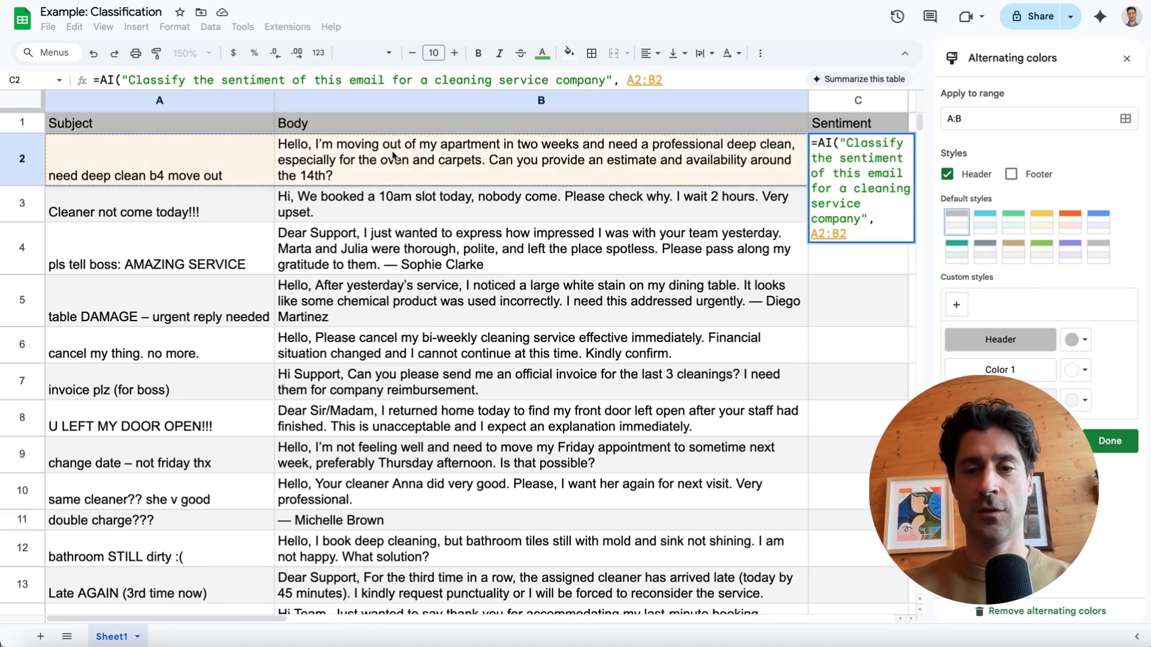
{"action": "type", "text": ")"}
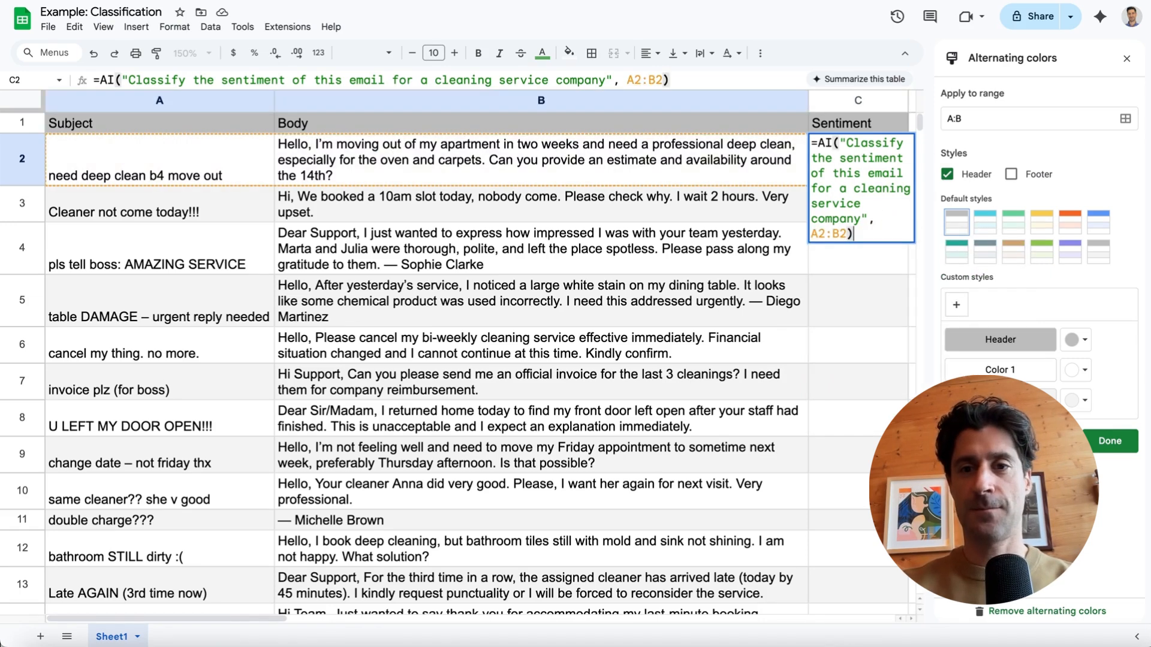
{"action": "key", "text": "Return"}
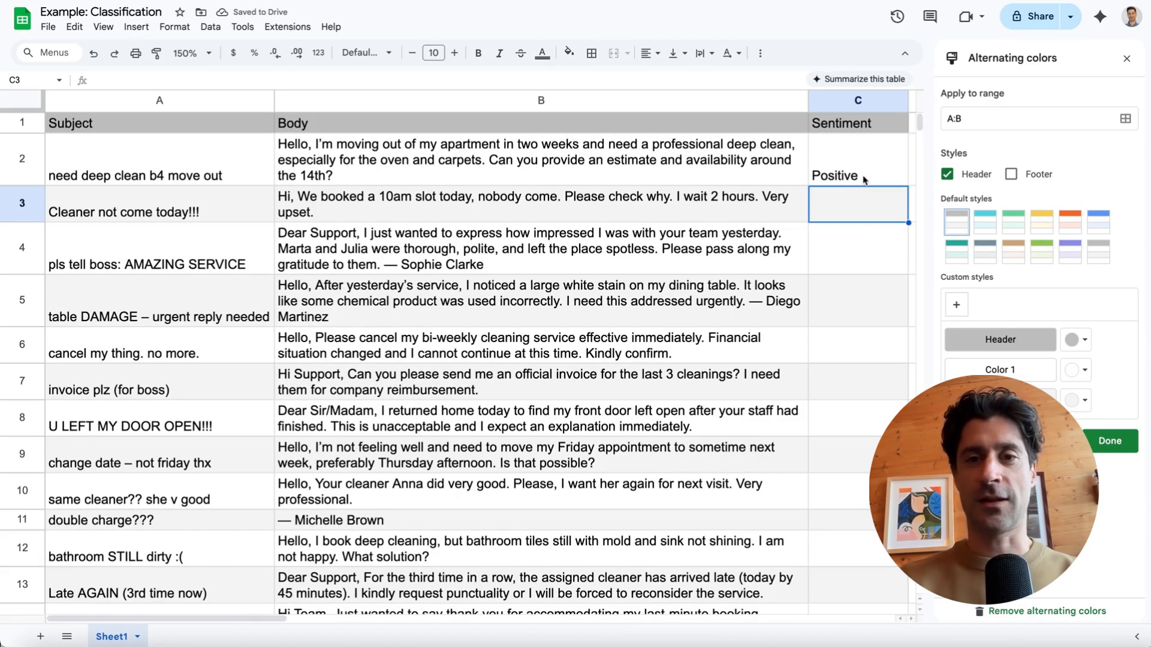
- Fill the sentiment formula from C2 down to C15
{"action": "left_click", "coordinate": [864, 179]}
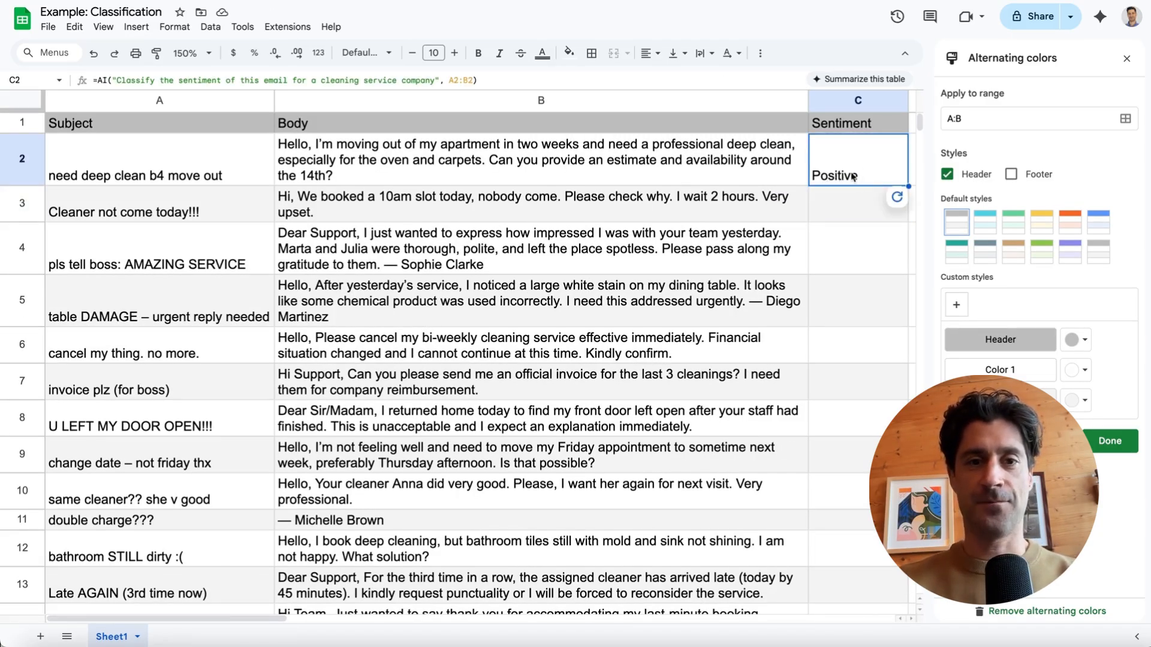
{"action": "left_click_drag", "start_coordinate": [908, 186], "coordinate": [896, 506]}
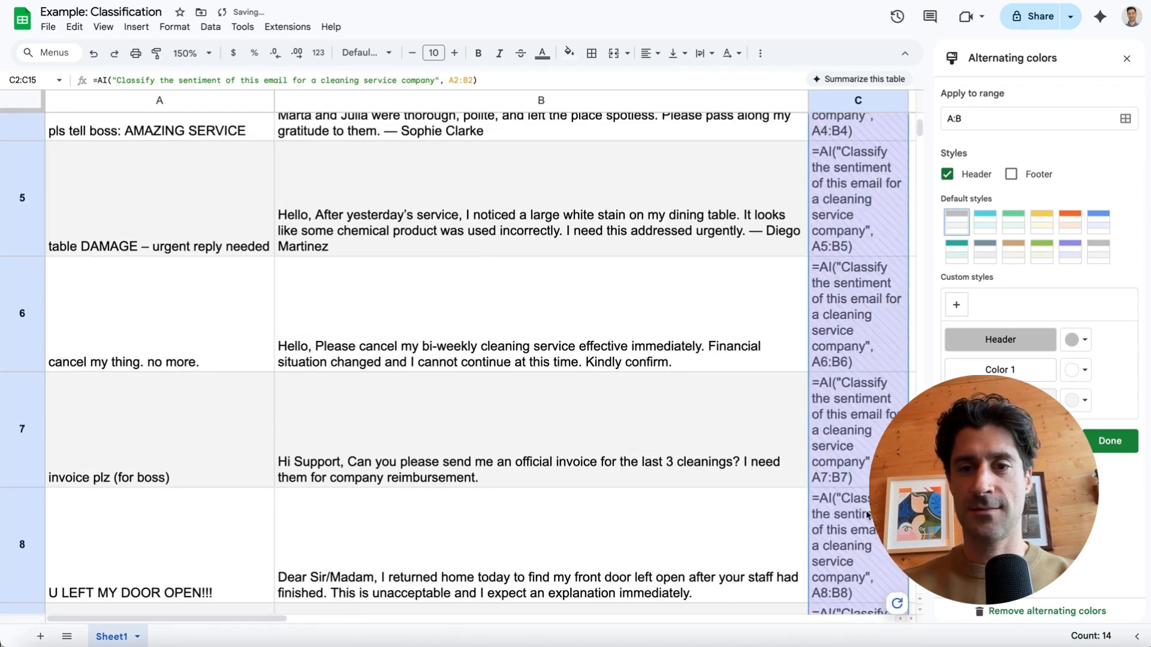
{"action": "scroll", "coordinate": [692, 284], "scroll_direction": "up", "scroll_amount": 3}
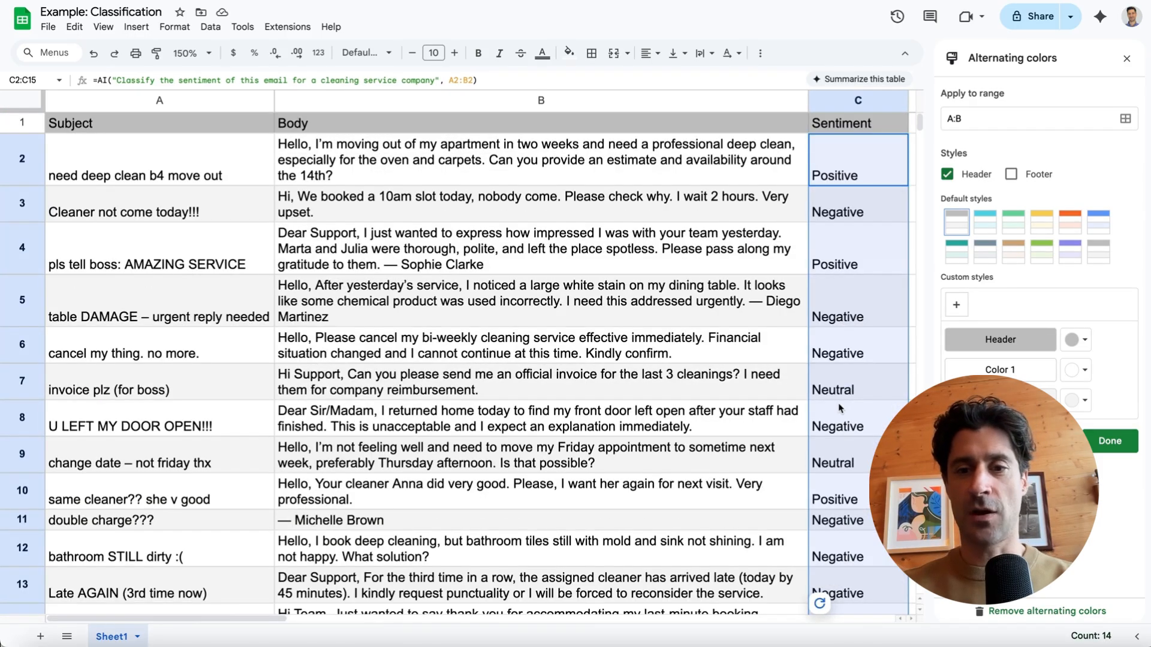
- Extend the prompt in the C2 formula with ". Valid classifications: Positive, Neutral, and Negative"
{"action": "double_click", "coordinate": [839, 158]}
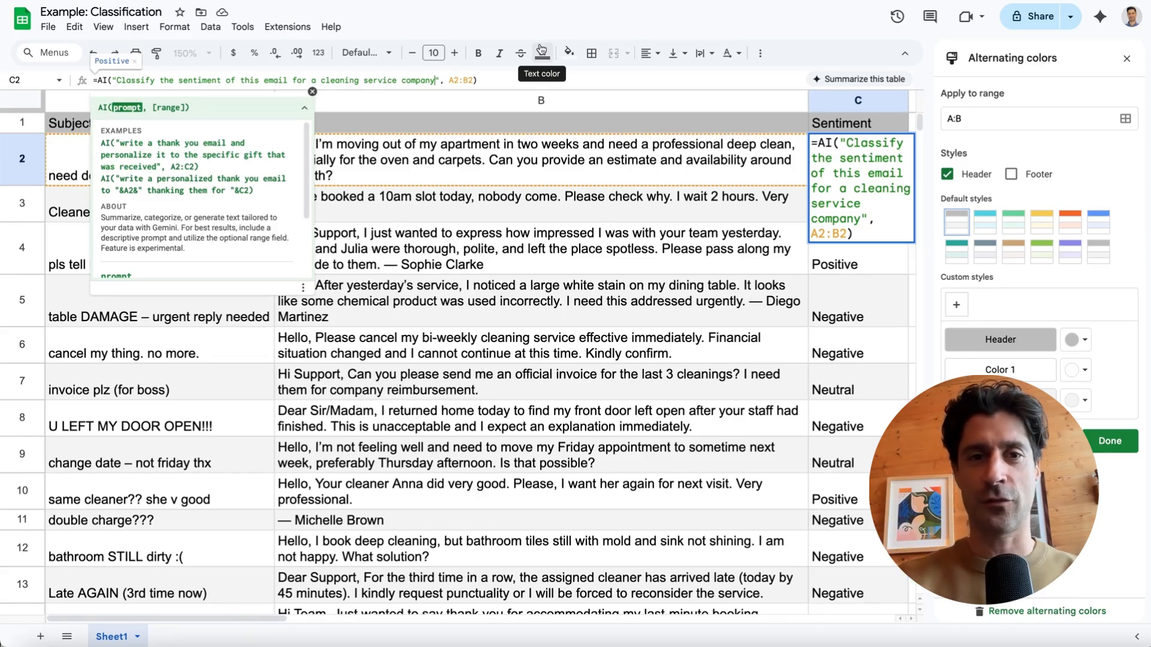
{"action": "type", "text": ". Use only "}
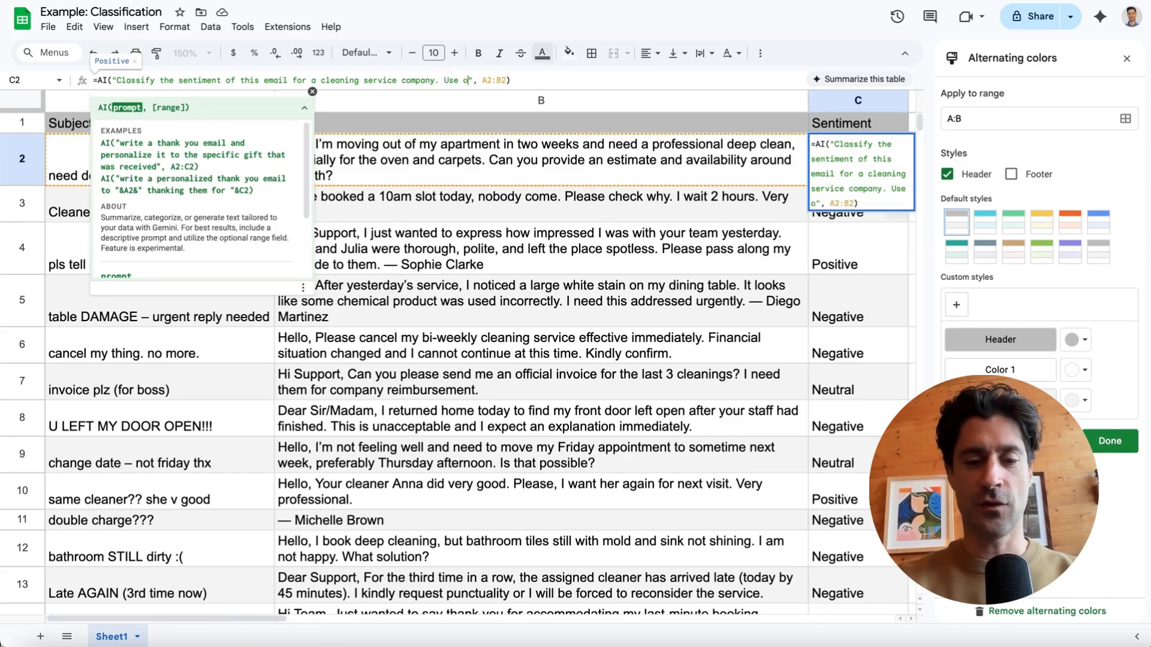
{"action": "type", "text": "Po"}
{"action": "type", "text": "classifications"}
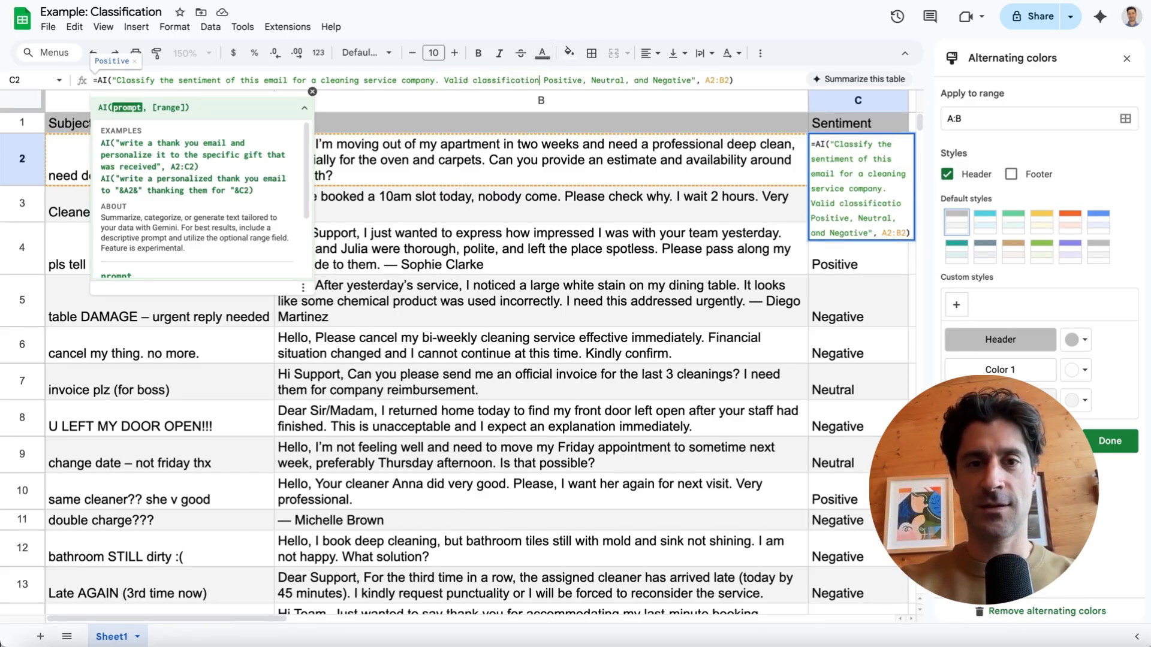
{"action": "type", "text": ": "}
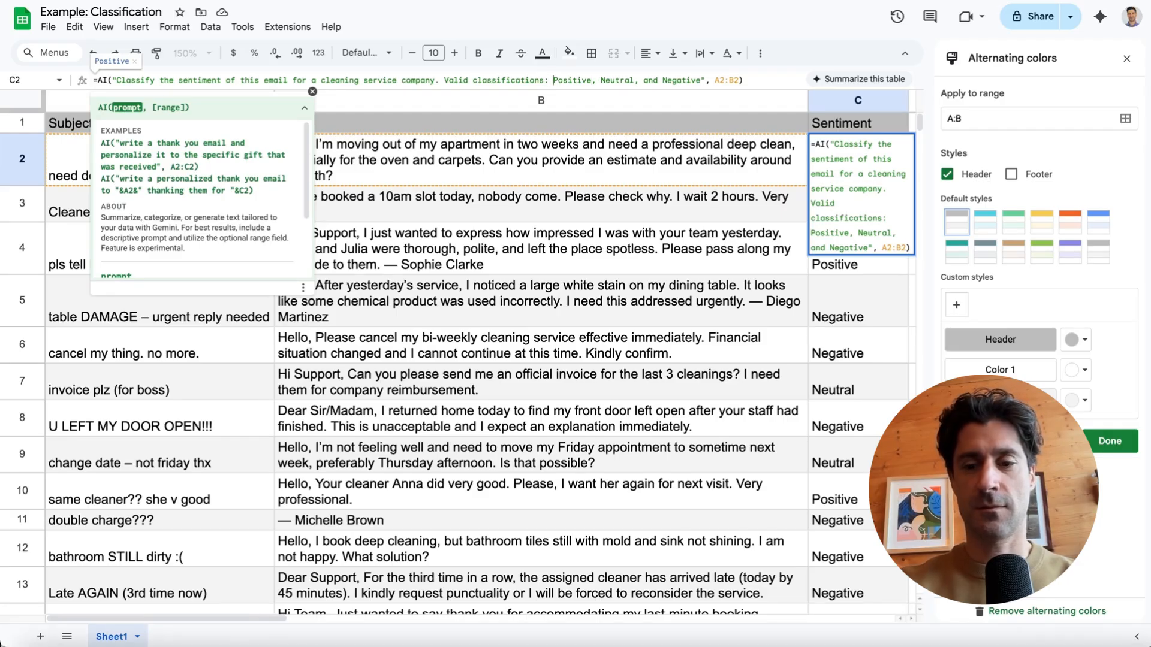
- Rewrite the classification list in the C2 prompt as [Positive, Neutral, Negative], adding square brackets and removing "and"
{"action": "type", "text": "["}
{"action": "key", "text": "ctrl+Right"}
{"action": "key", "text": "ctrl+shift+Right"}
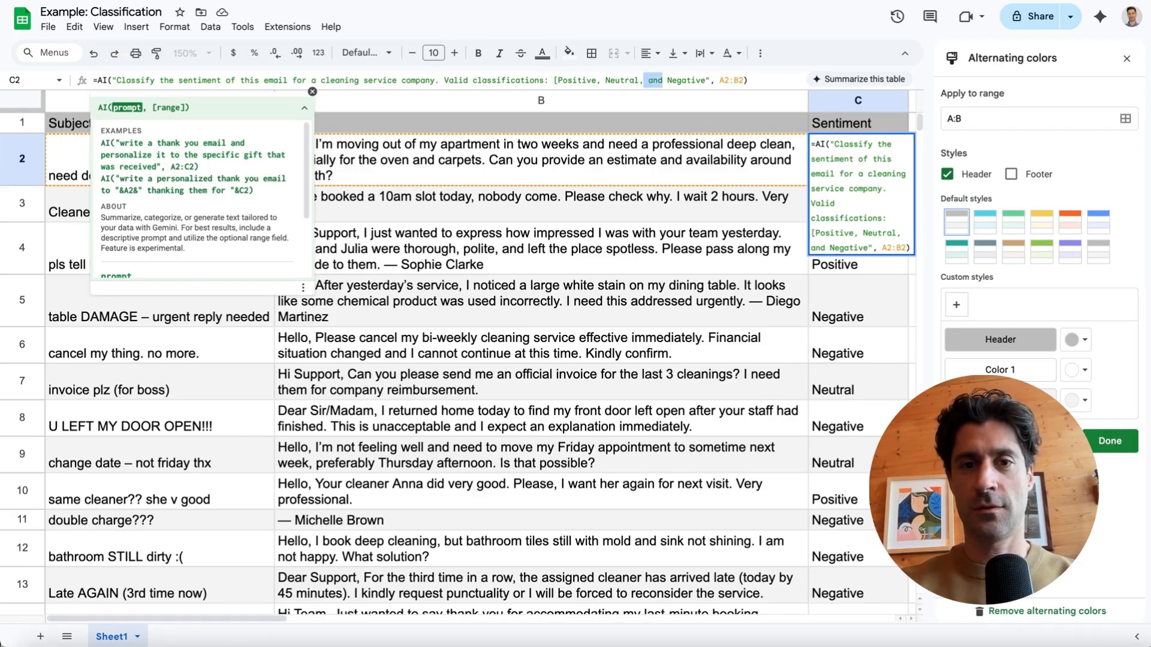
{"action": "key", "text": "BackSpace"}
{"action": "key", "text": "ctrl+Right"}
{"action": "type", "text": "]"}
{"action": "key", "text": "Return"}
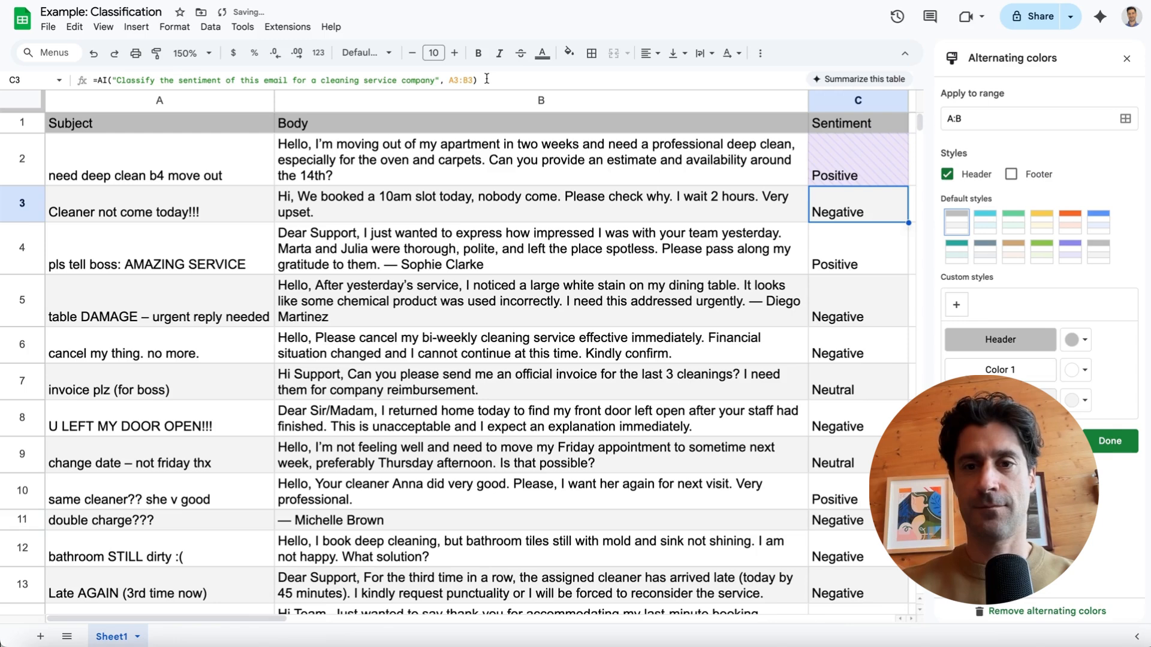
- Regenerate the sentiment in C2 with the revised prompt and fill the formula down to C15
{"action": "left_click", "coordinate": [892, 177]}
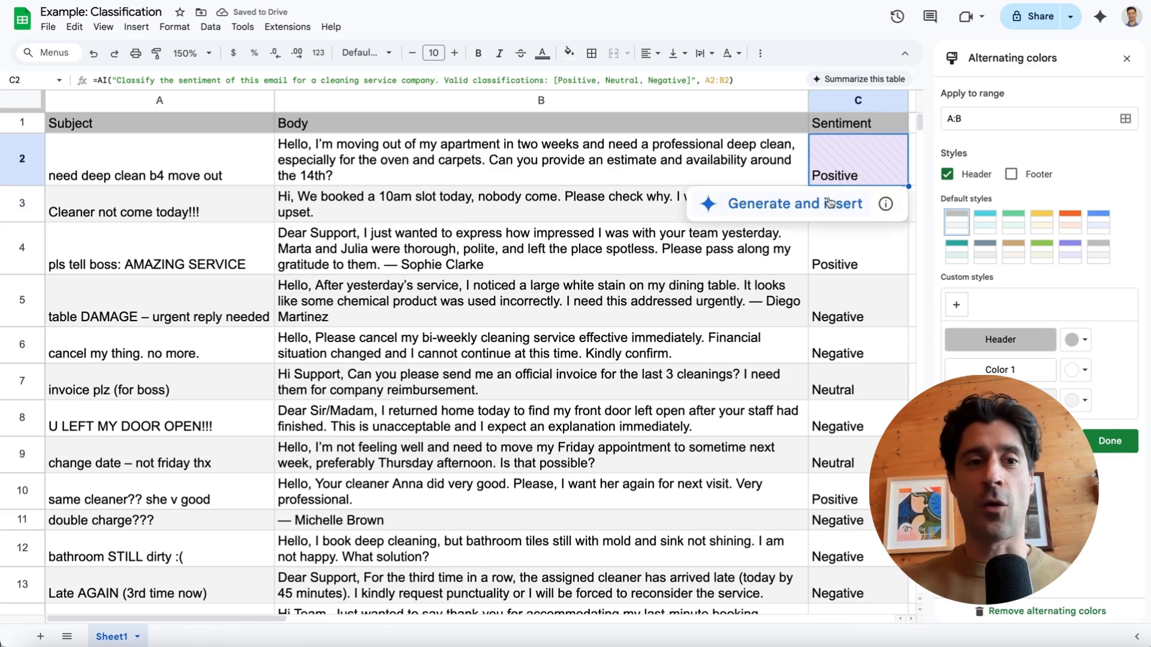
{"action": "left_click", "coordinate": [829, 203]}
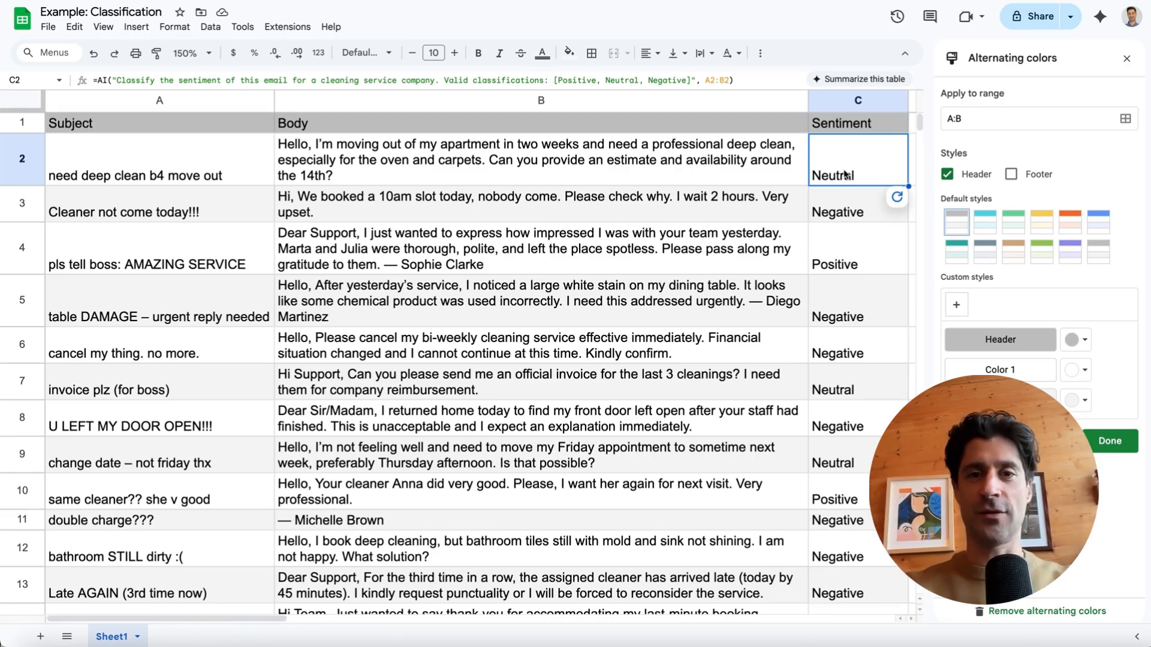
{"action": "mouse_move", "coordinate": [899, 194]}
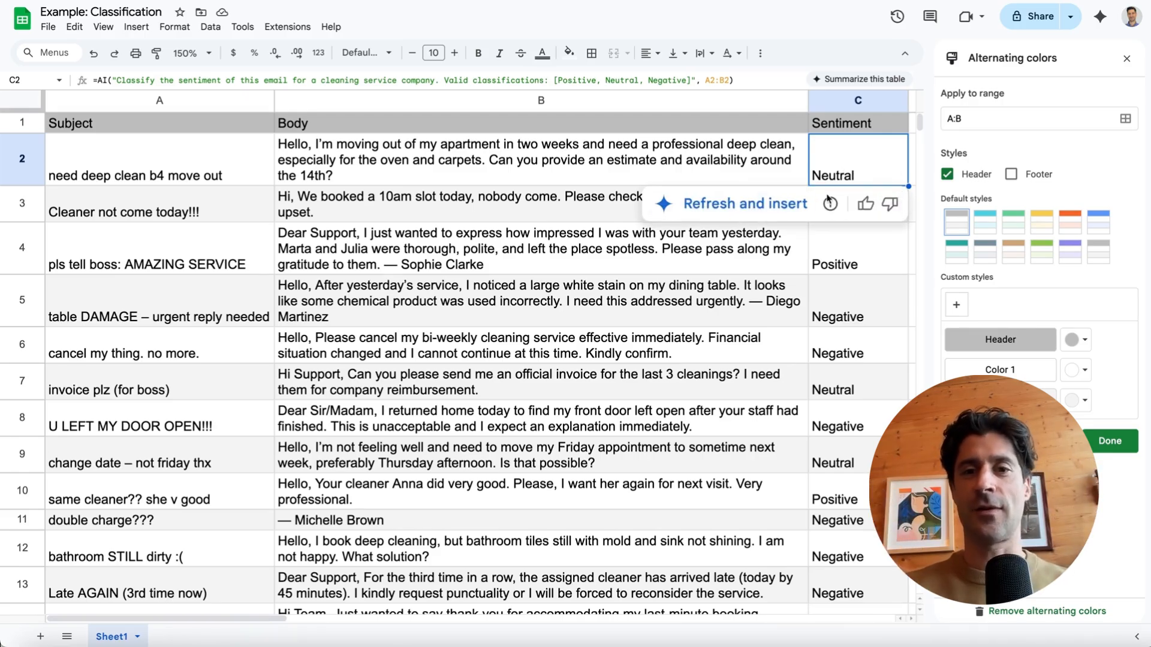
{"action": "left_click", "coordinate": [745, 208]}
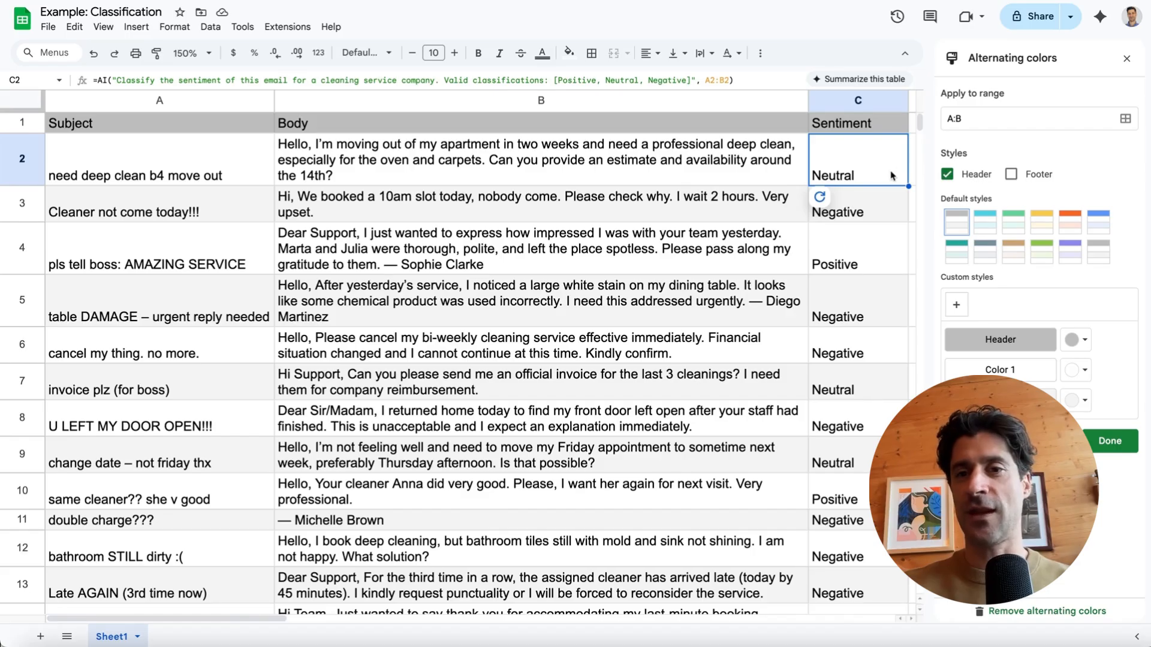
{"action": "left_click_drag", "start_coordinate": [909, 187], "coordinate": [877, 583]}
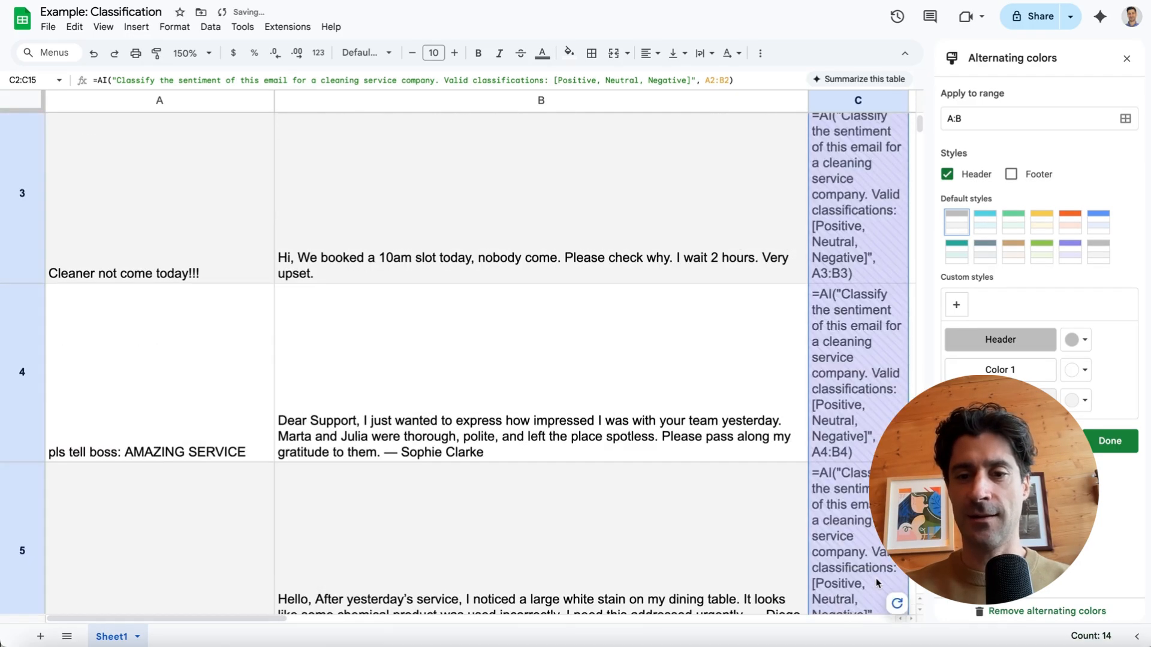
{"action": "scroll", "coordinate": [764, 393], "scroll_direction": "up", "scroll_amount": 2}
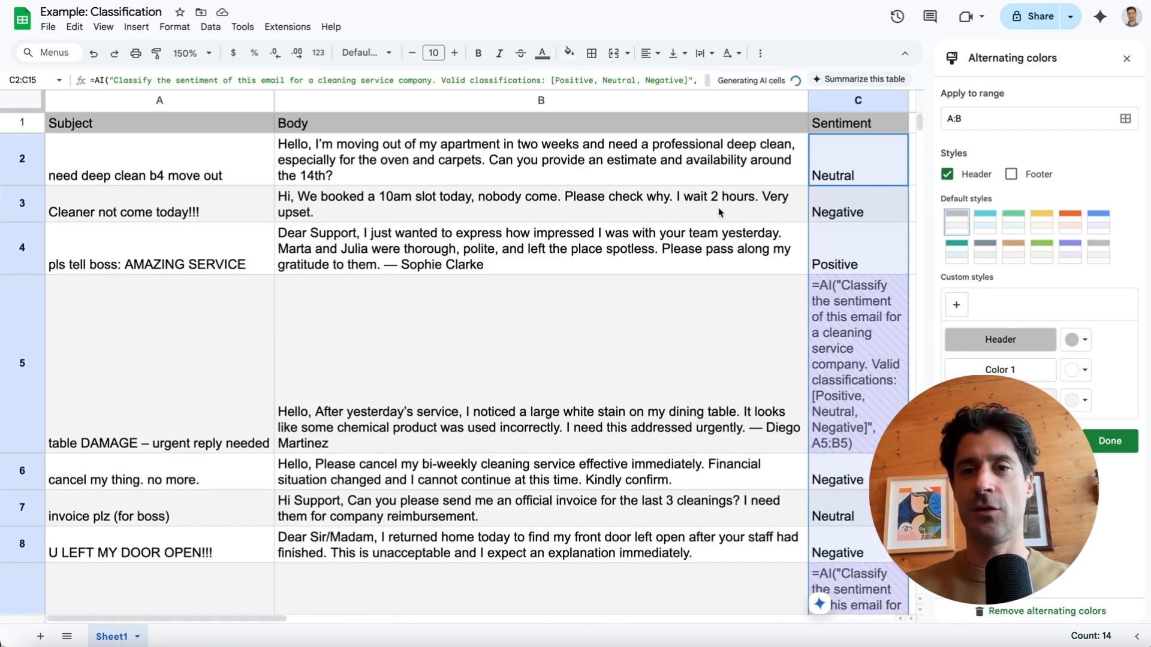
- Narrow the Body column considerably and widen the Sentiment column slightly
{"action": "left_click_drag", "start_coordinate": [808, 100], "coordinate": [627, 100]}
{"action": "scroll", "coordinate": [658, 353], "scroll_direction": "down", "scroll_amount": 5}
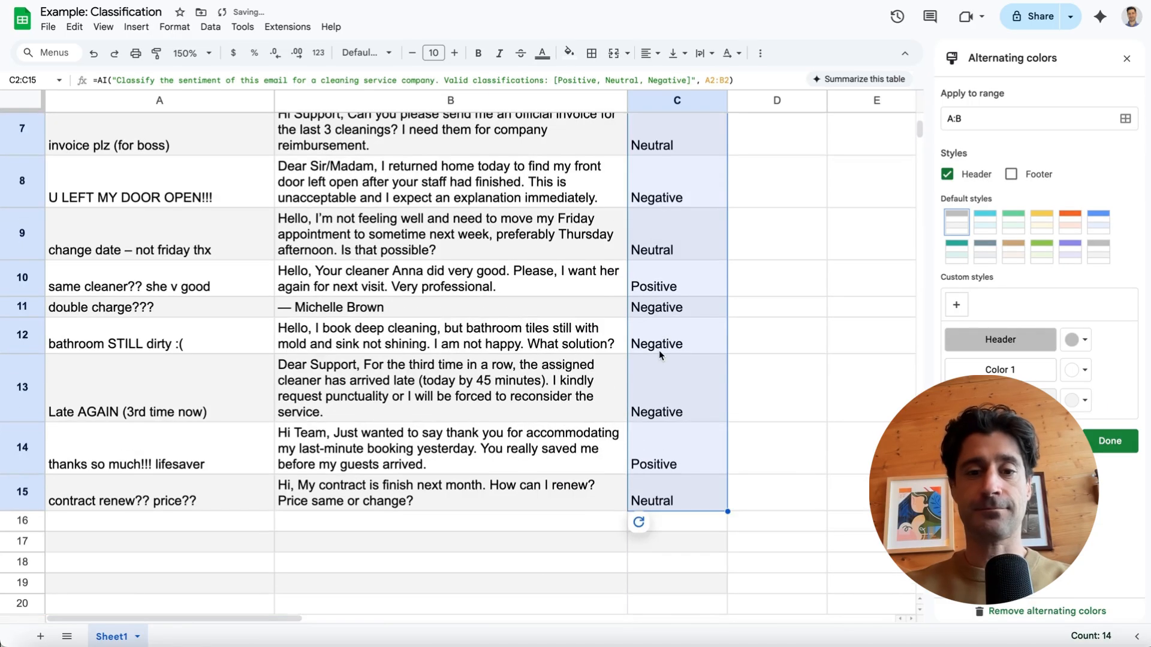
{"action": "scroll", "coordinate": [659, 350], "scroll_direction": "up", "scroll_amount": 5}
{"action": "left_click_drag", "start_coordinate": [726, 100], "coordinate": [754, 100]}
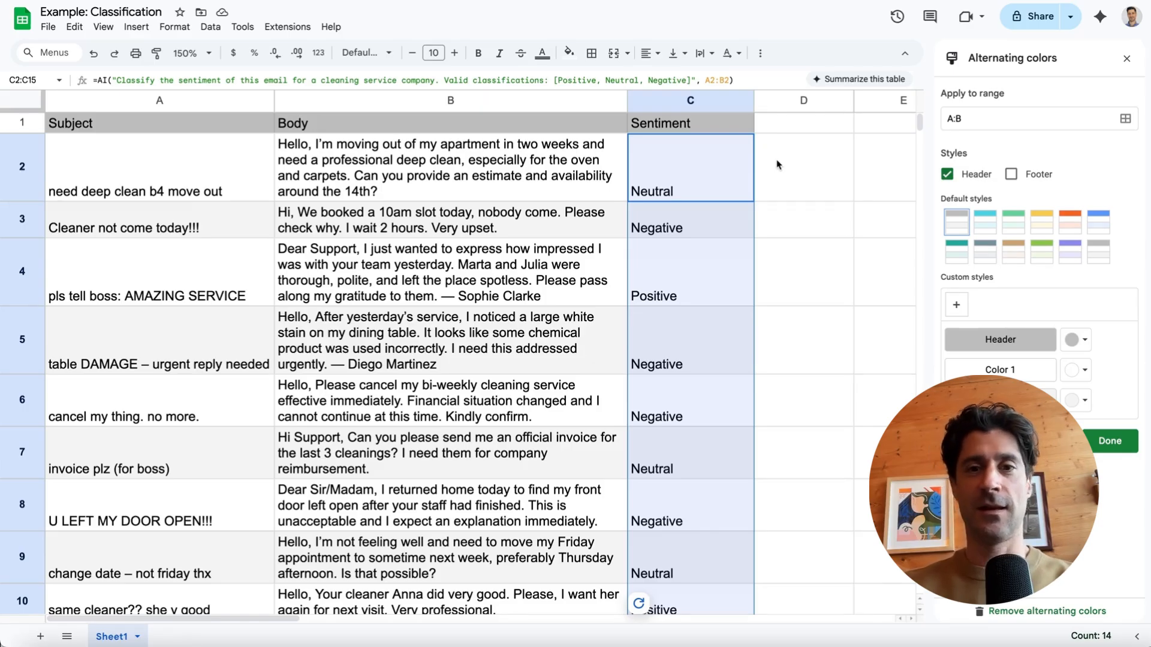
- Add the column header "Type of email" in D1
{"action": "left_click", "coordinate": [777, 163]}
{"action": "left_click", "coordinate": [755, 128]}
{"action": "type", "text": "Type of email"}
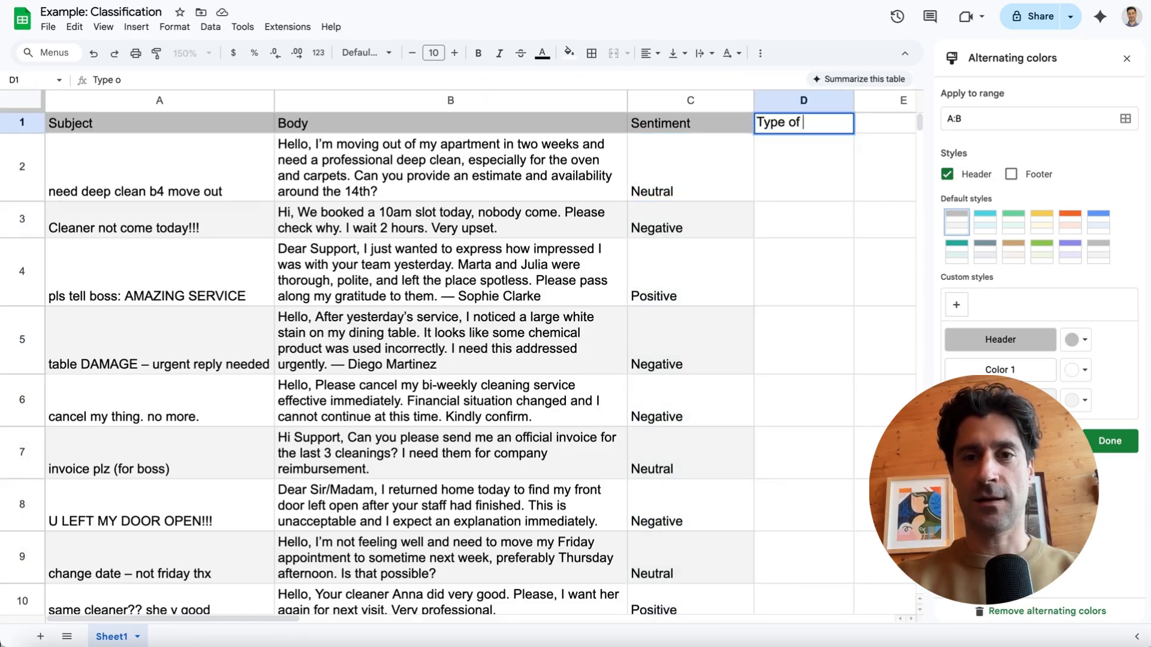
{"action": "key", "text": "Return"}
- Enter in D2 an AI formula referencing A2:B2 with the prompt "Classify this email into the following categories: Complaint, Quote, Compliment, Billing Question, Scheduling"
{"action": "type", "text": "="}
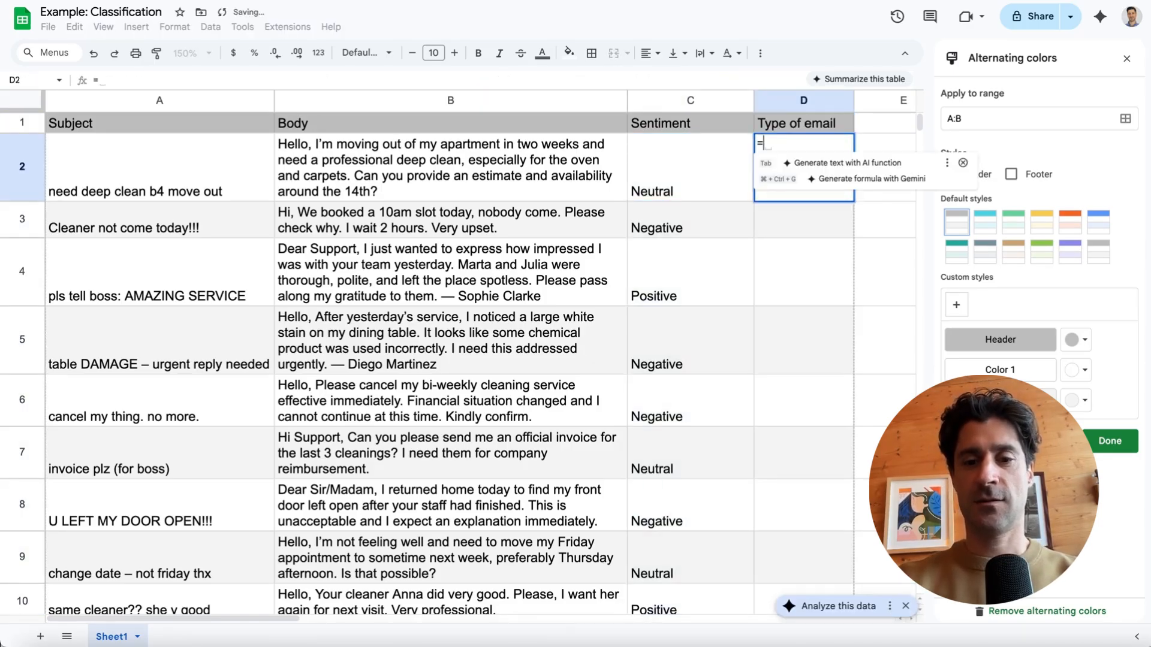
{"action": "type", "text": "AI("}
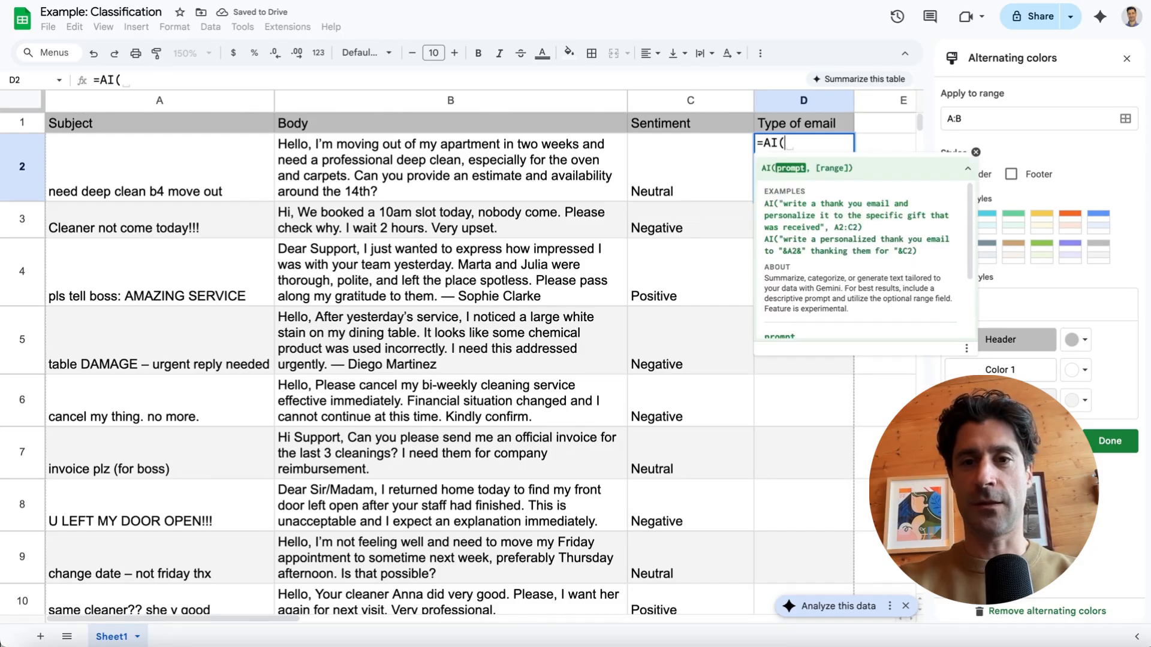
{"action": "type", "text": "\"Classify this e"}
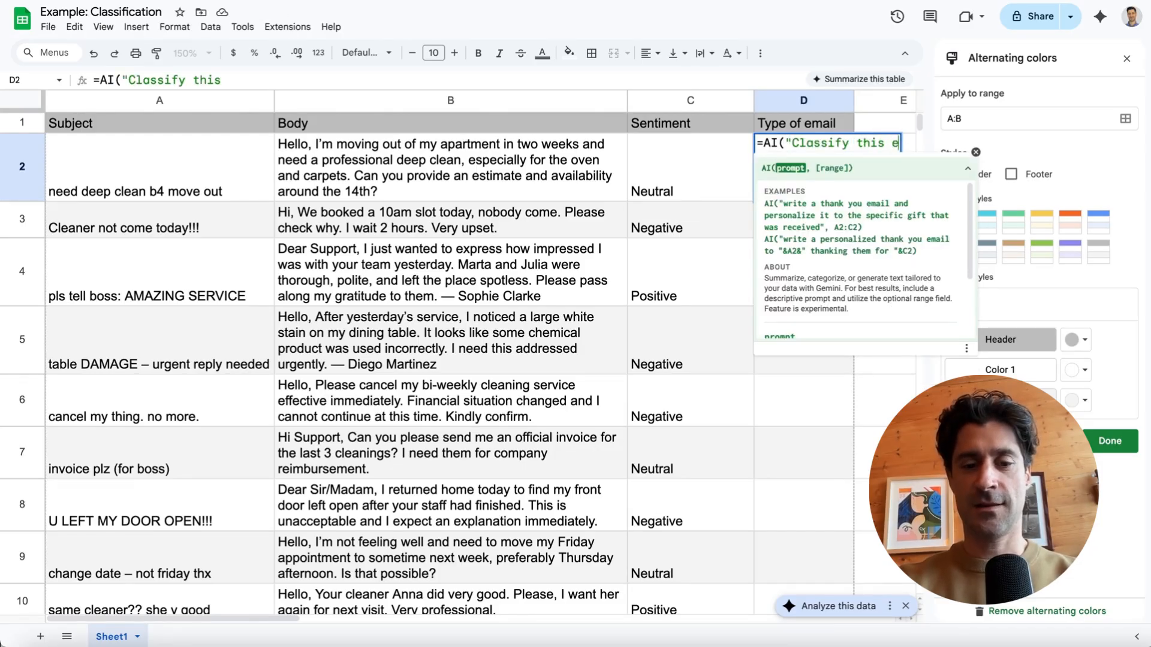
{"action": "type", "text": "mail in"}
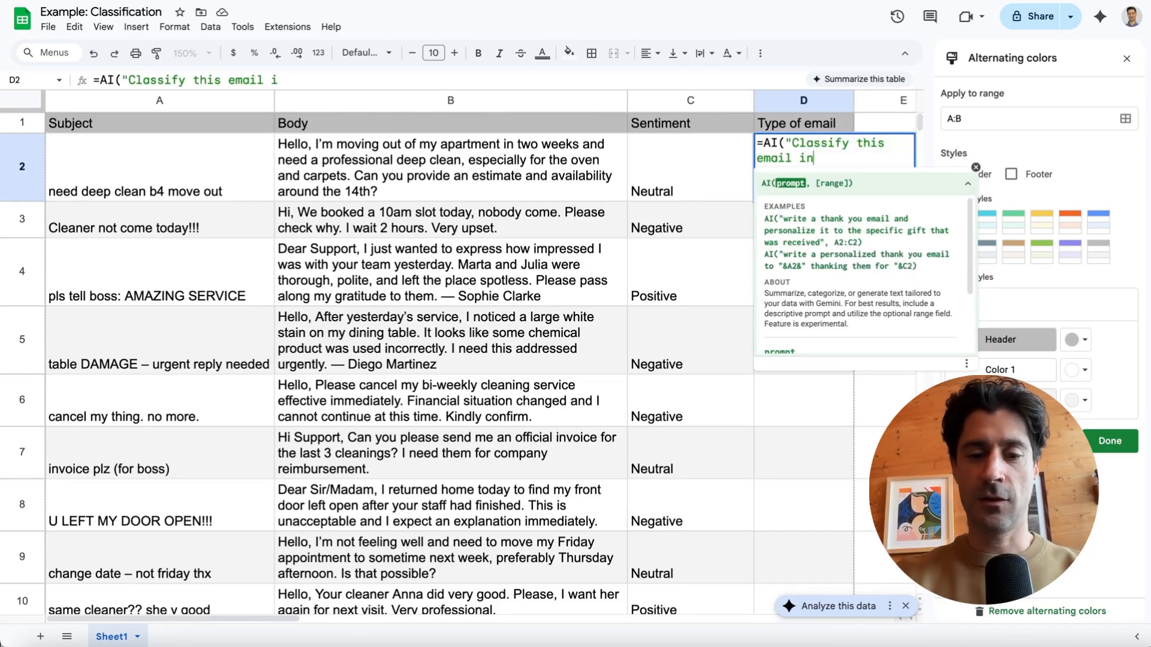
{"action": "type", "text": "to the following "}
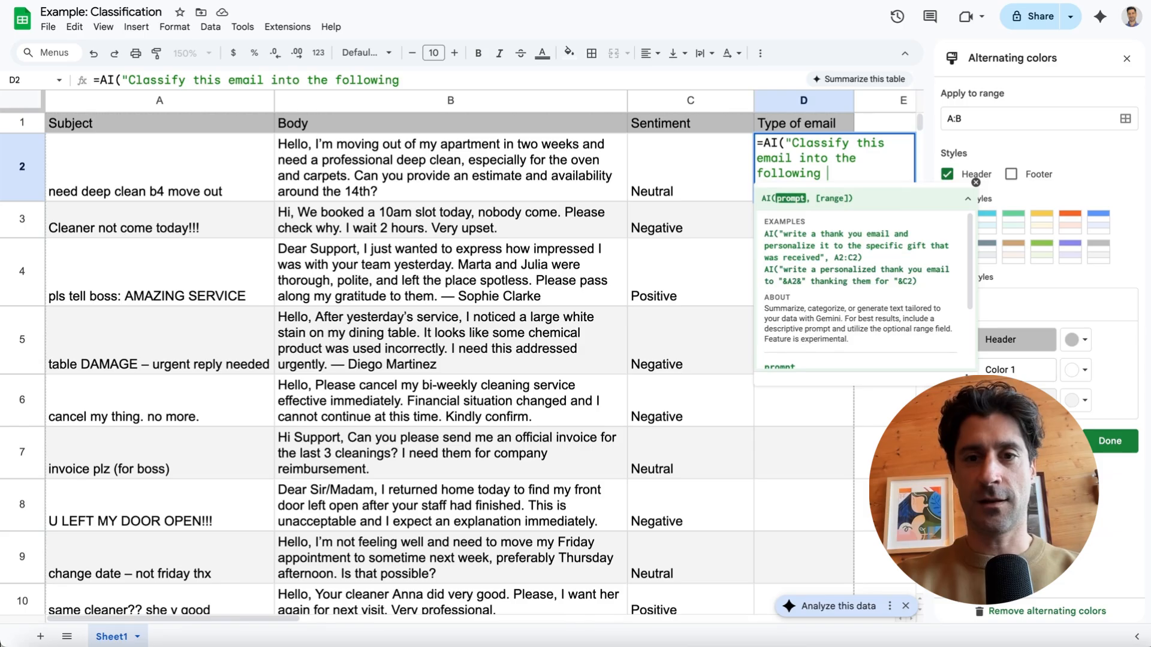
{"action": "type", "text": "categories: Complaint, Quote, Compliment, Billing Question, Scheduling"}
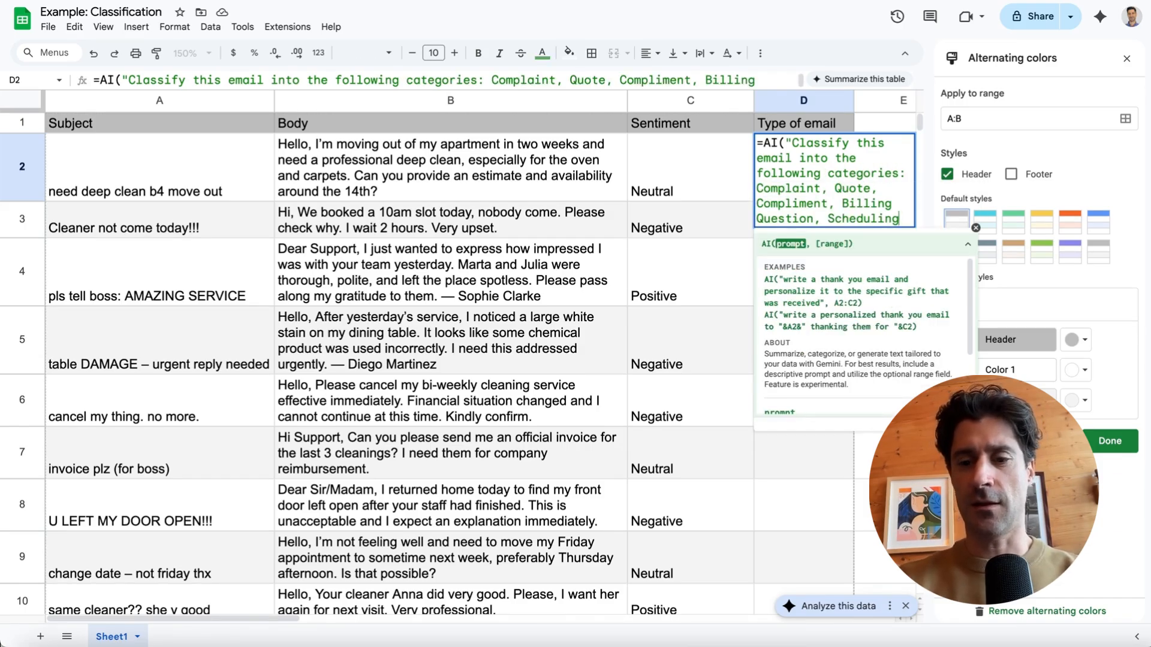
{"action": "type", "text": "\","}
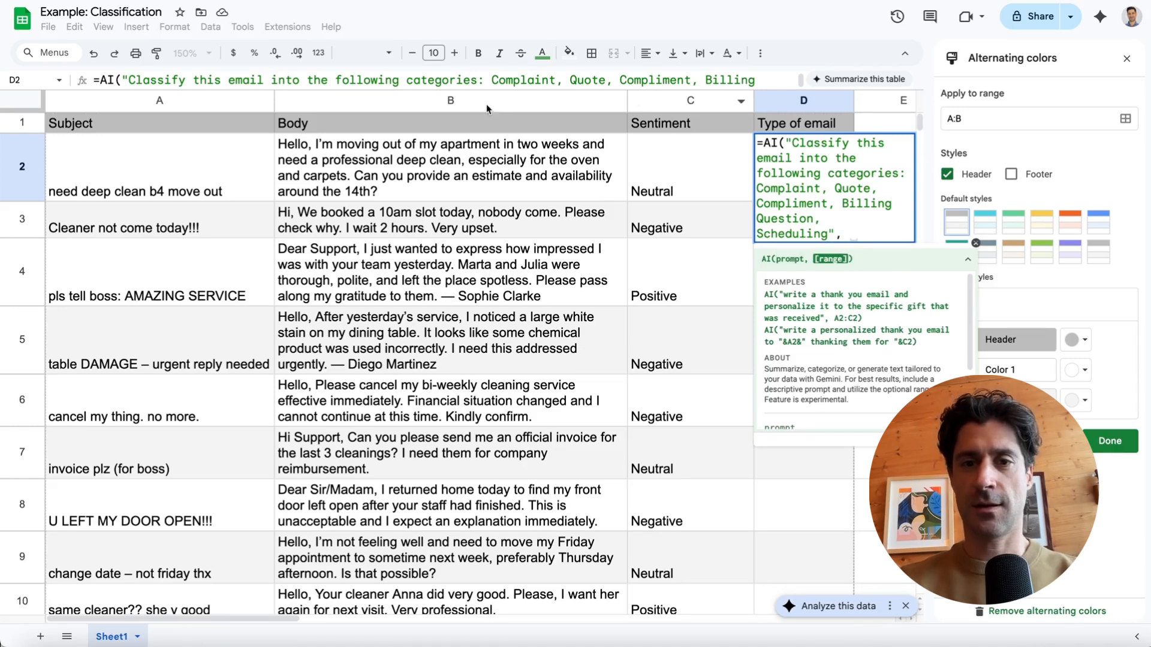
{"action": "left_click_drag", "start_coordinate": [159, 168], "coordinate": [450, 168]}
{"action": "type", "text": ")"}
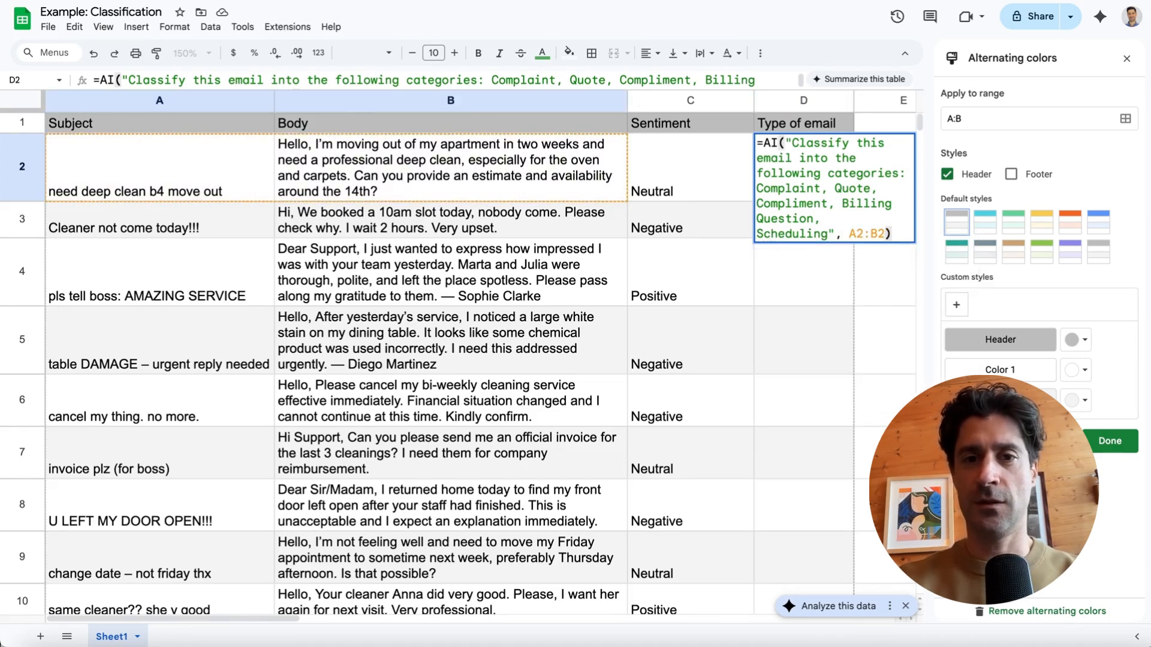
{"action": "key", "text": "Return"}
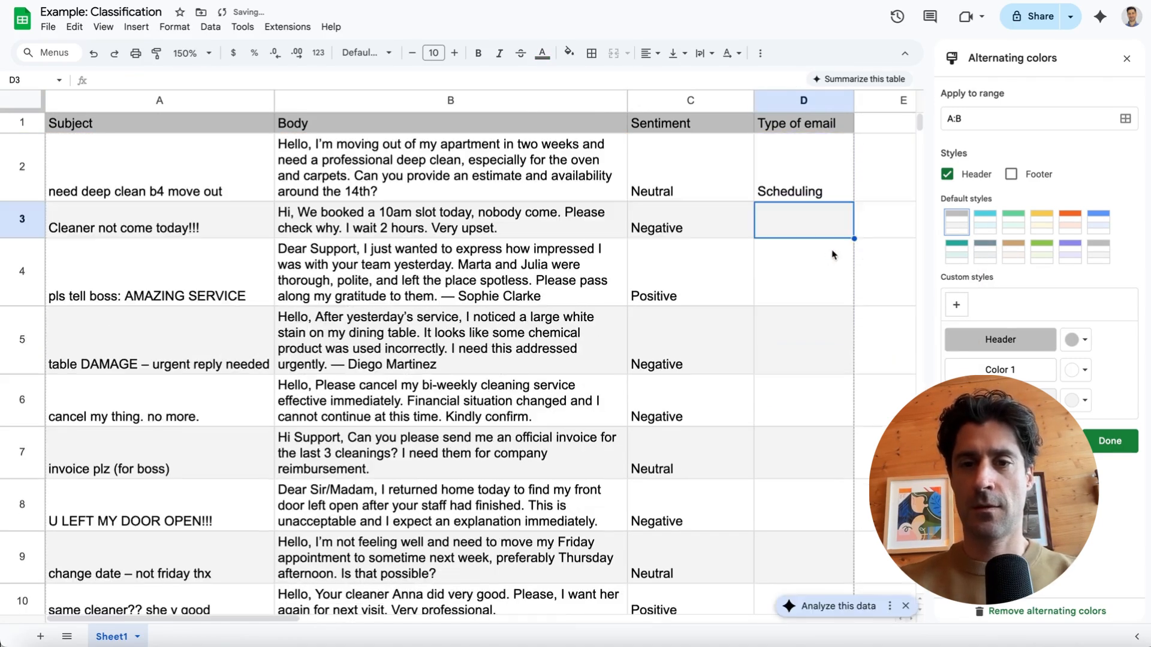
- Fill the email type formula from D2 down to D15 so every email gets classified
{"action": "left_click", "coordinate": [832, 192]}
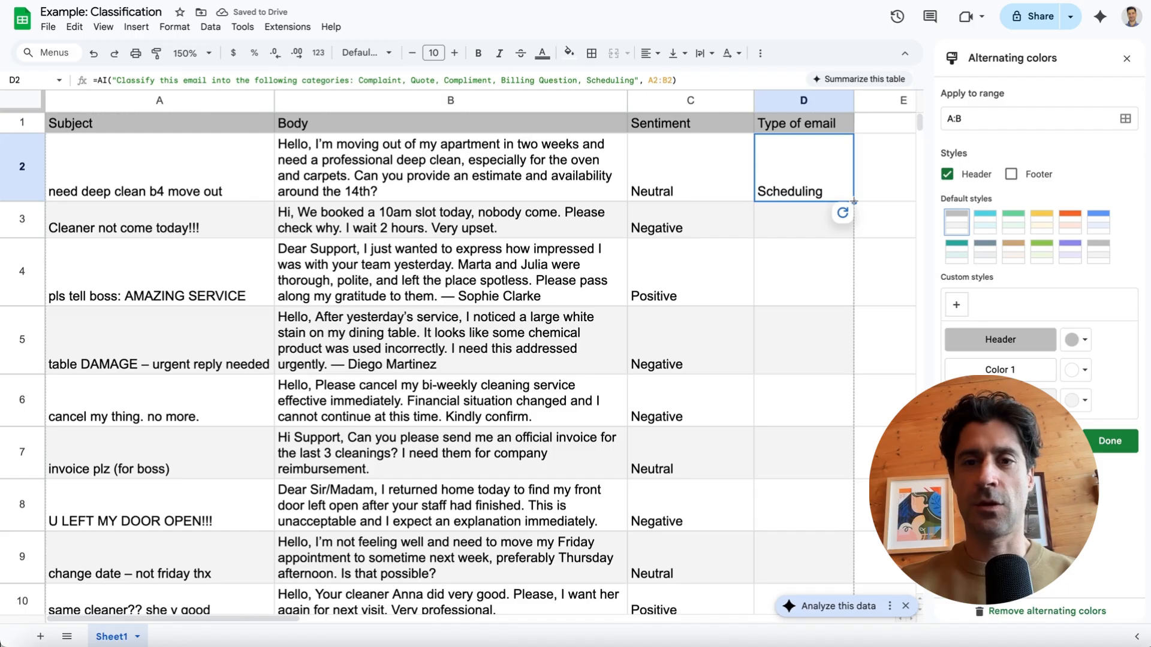
{"action": "left_click_drag", "start_coordinate": [854, 202], "coordinate": [824, 485]}
{"action": "scroll", "coordinate": [782, 378], "scroll_direction": "up", "scroll_amount": 5}
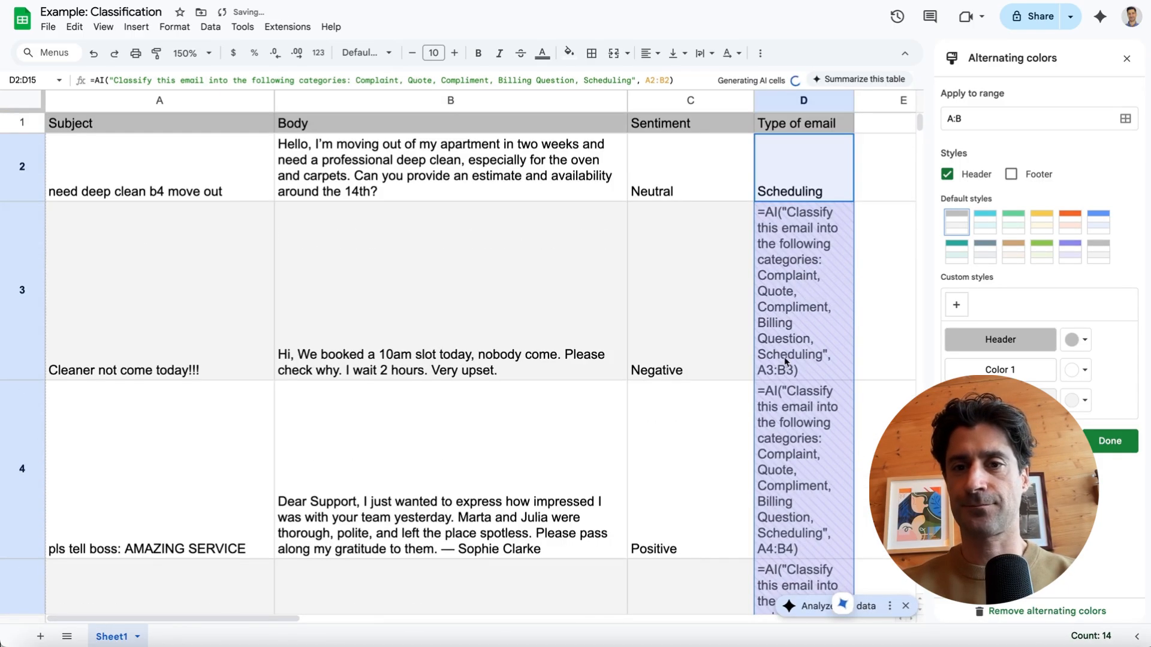